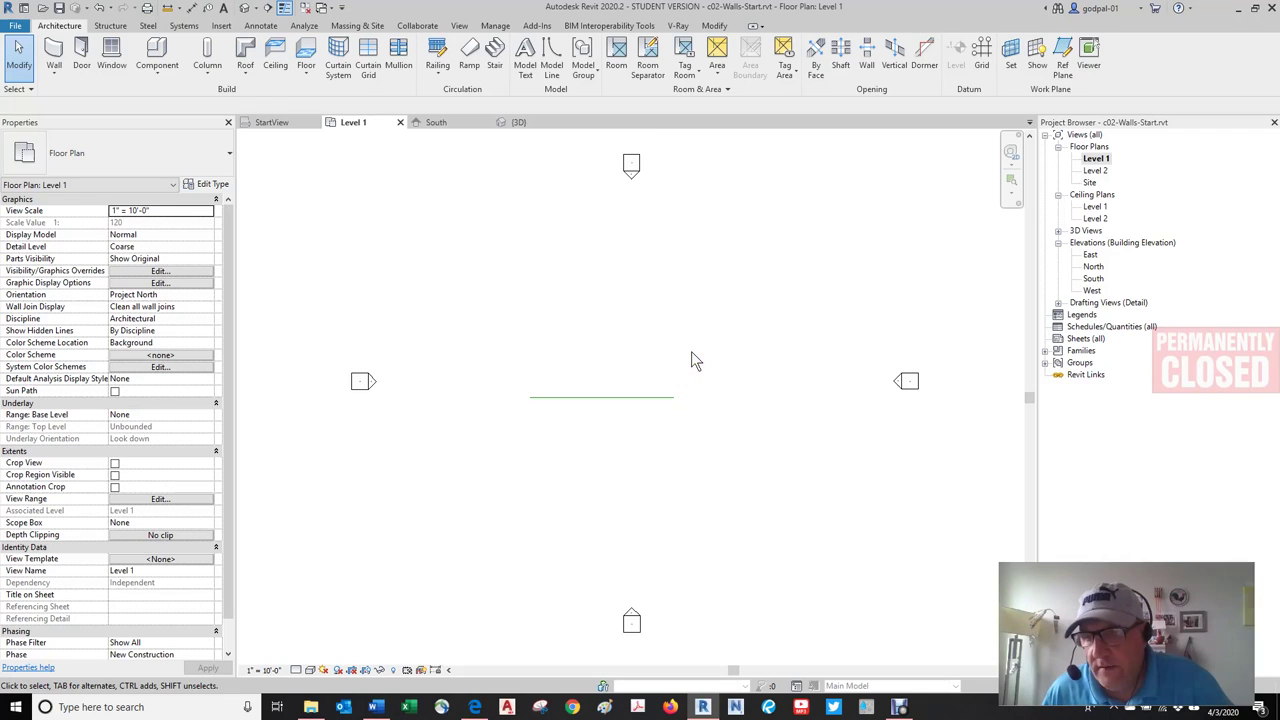
Step: Open the Level 1 floor plan and list the wall types available to place
left_click(691, 351)
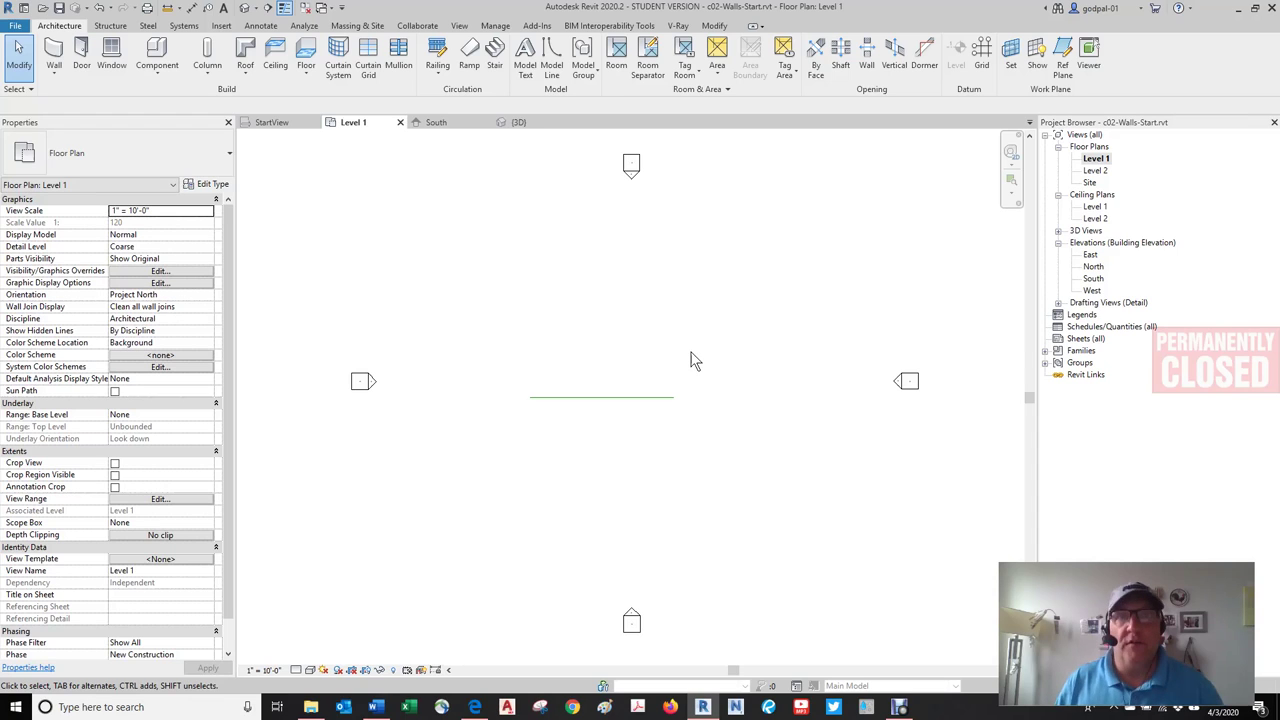
left_click(685, 352)
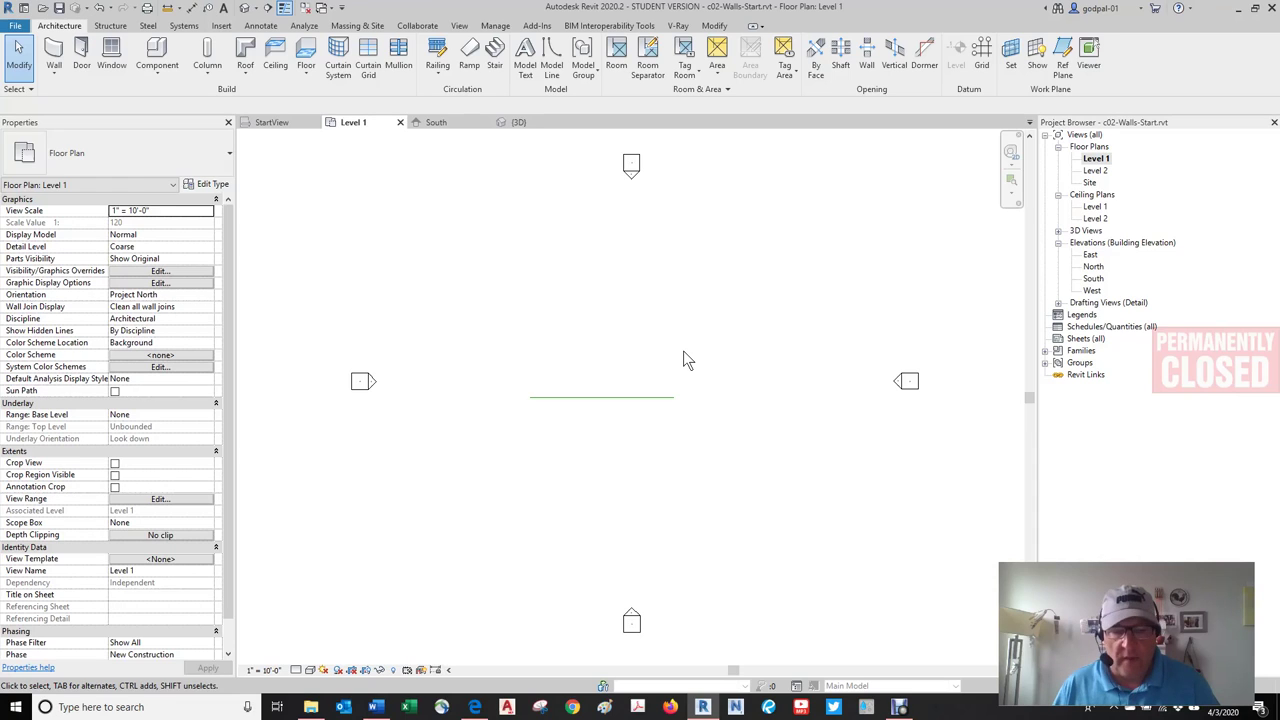
left_click(684, 352)
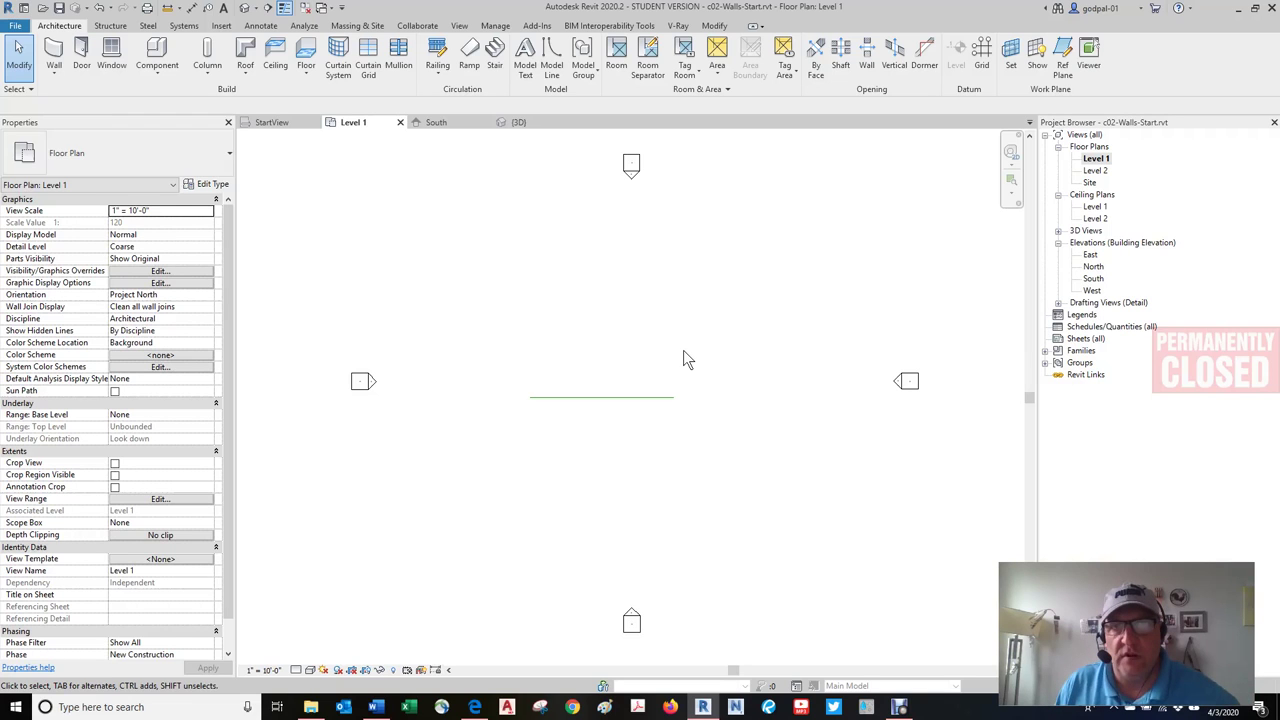
left_click(679, 359)
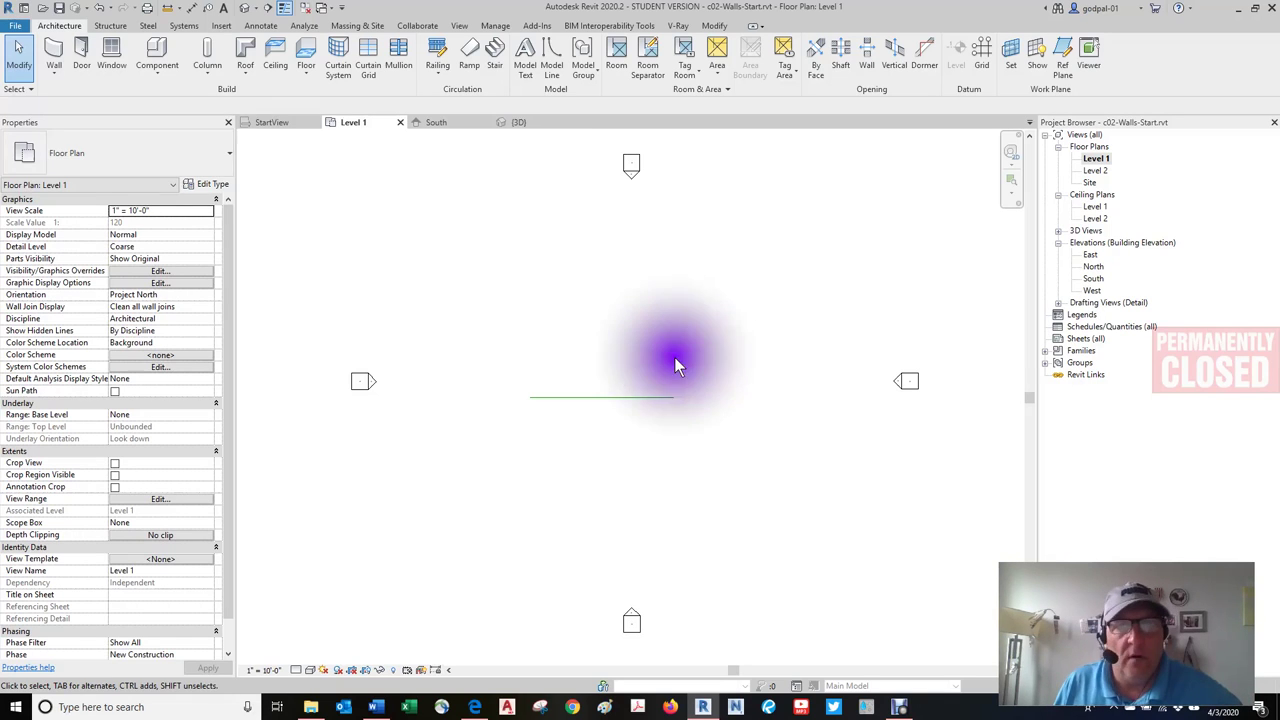
left_click(1096, 160)
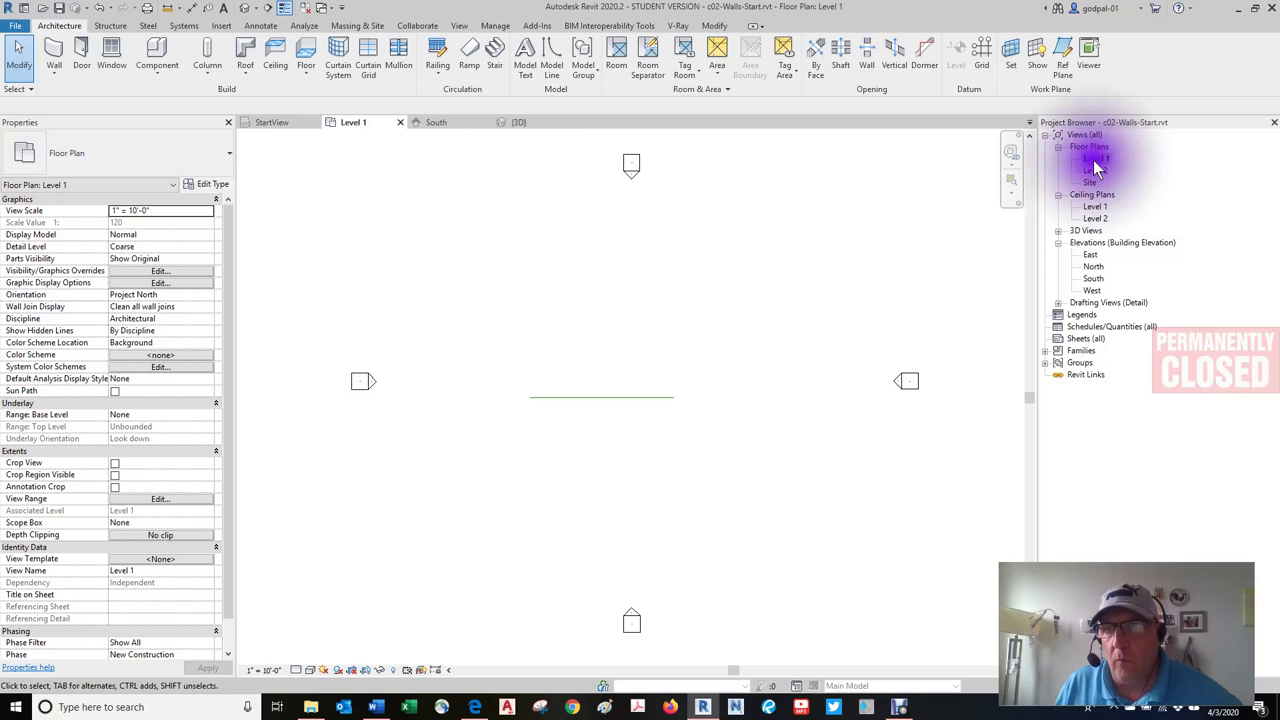
left_click(52, 71)
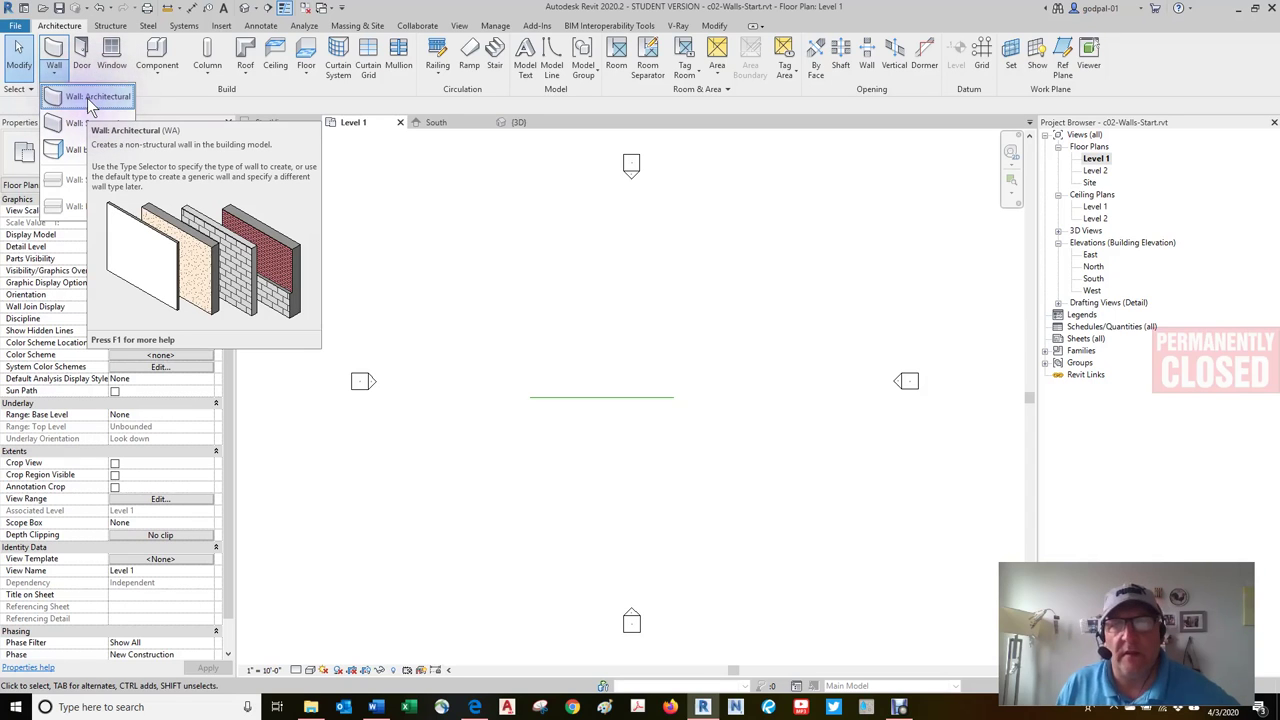
Step: Start an architectural Generic - 6" wall and check its offset on the Level 1 plan
left_click(91, 100)
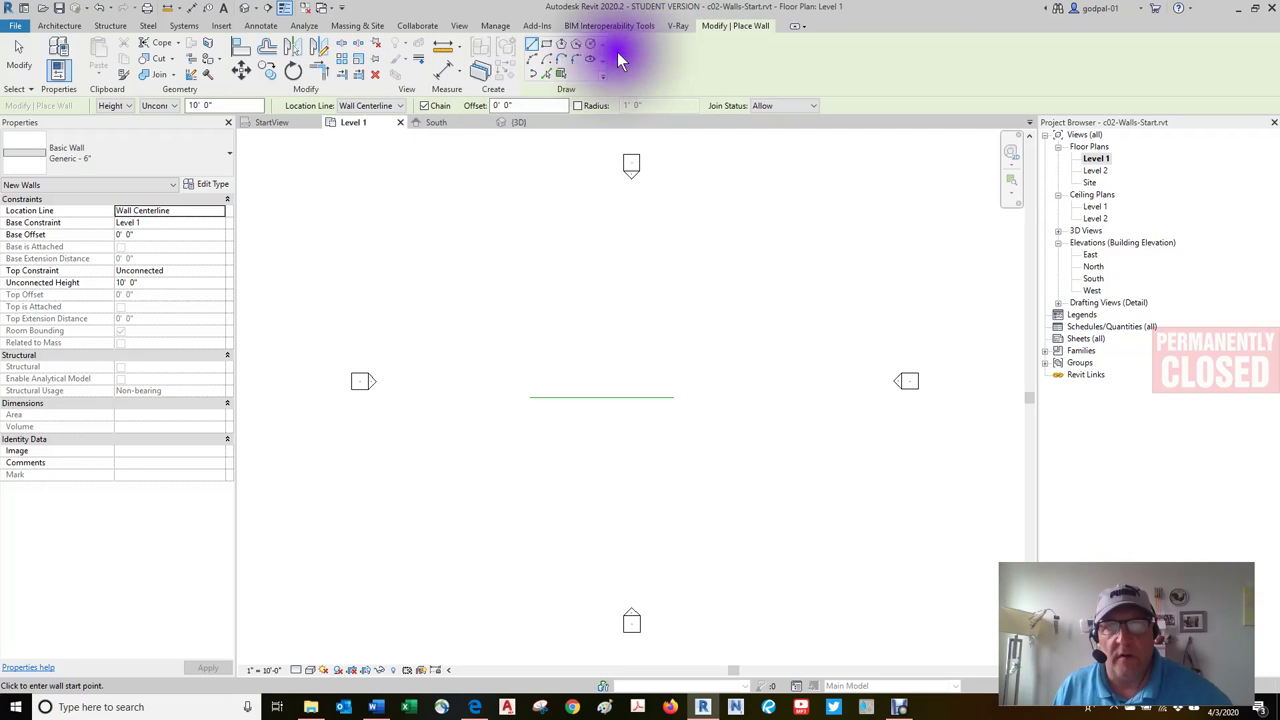
left_click(509, 104)
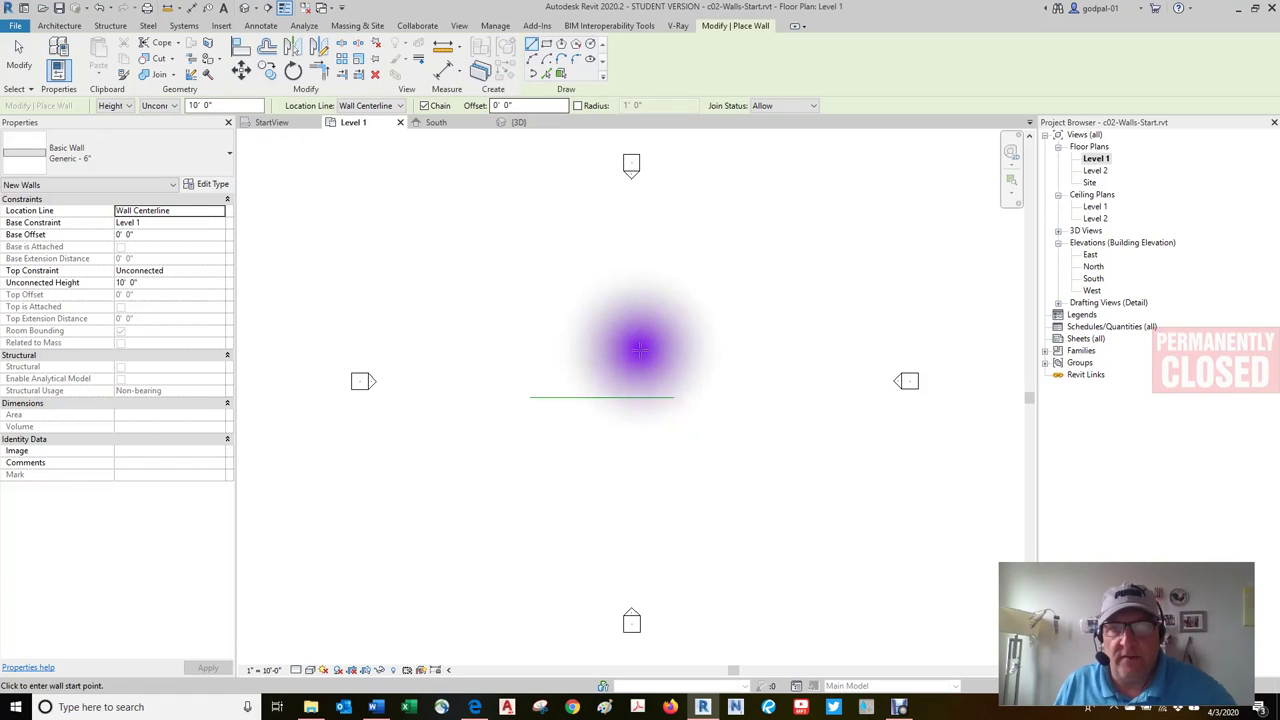
left_click(607, 395)
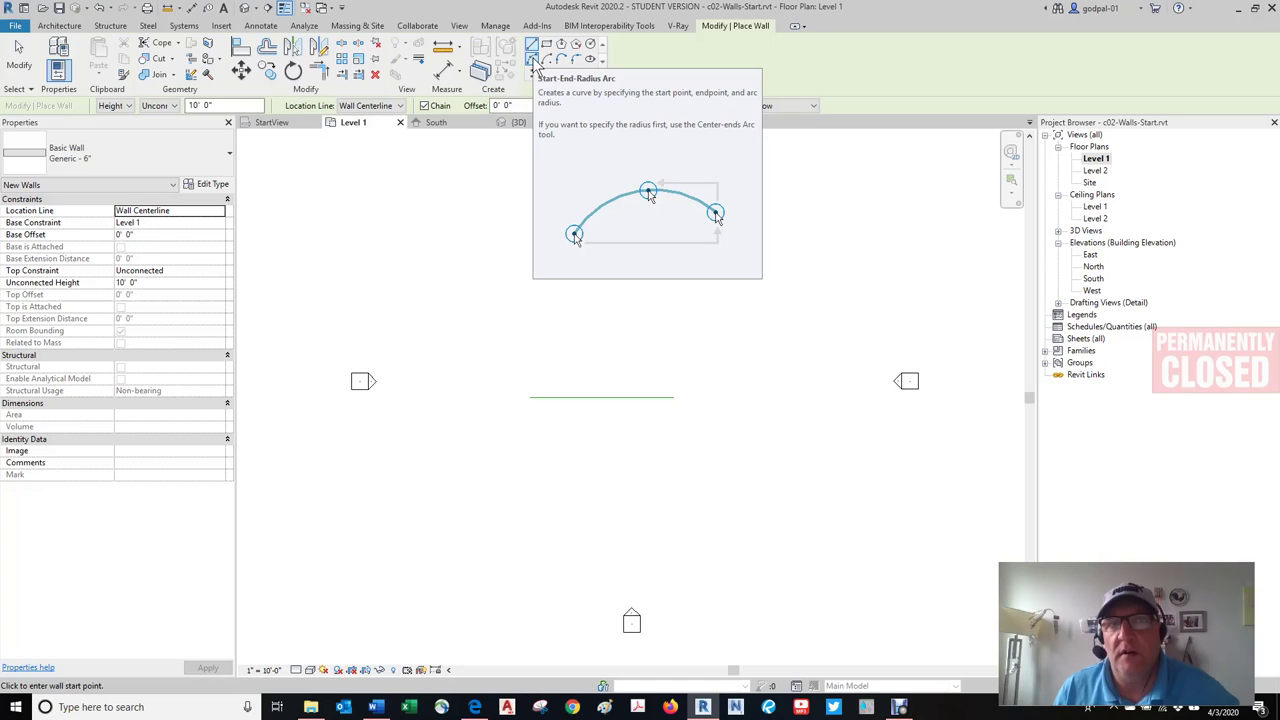
Step: Draw a 180° Start-End-Radius arc wall spanning 20' from the green line's left end
left_click(532, 59)
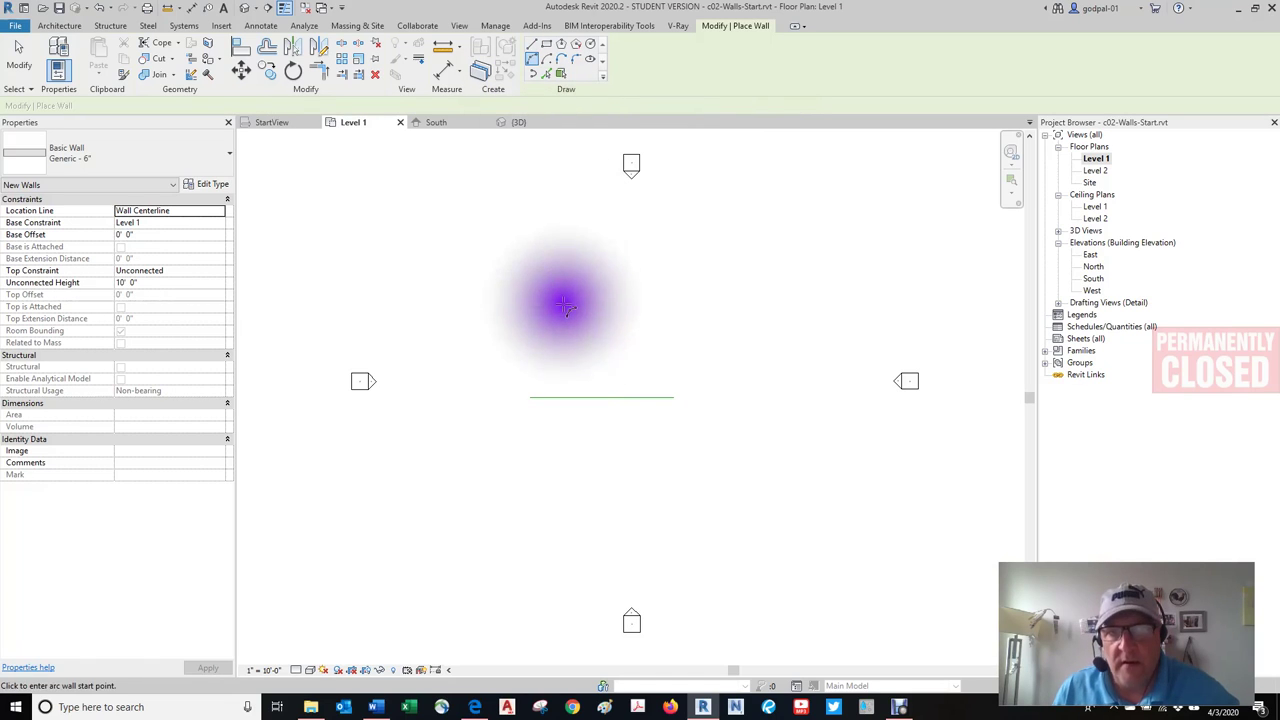
left_click(530, 398)
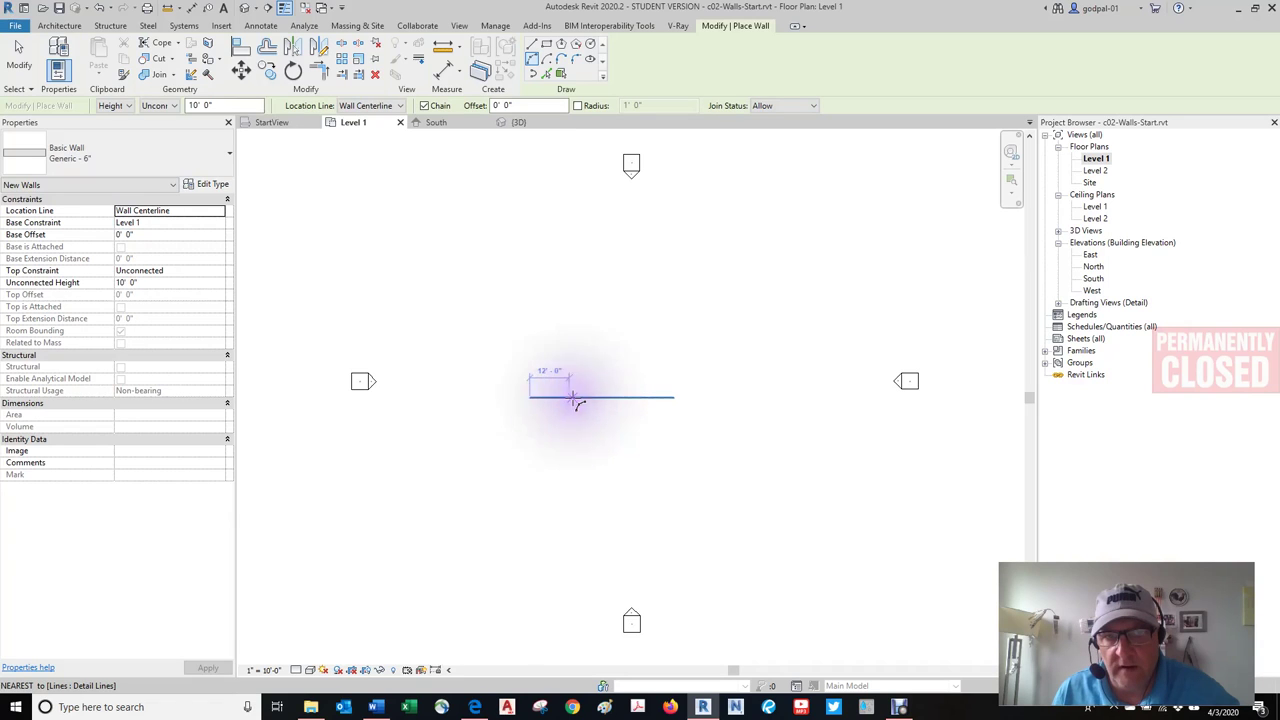
left_click(586, 380)
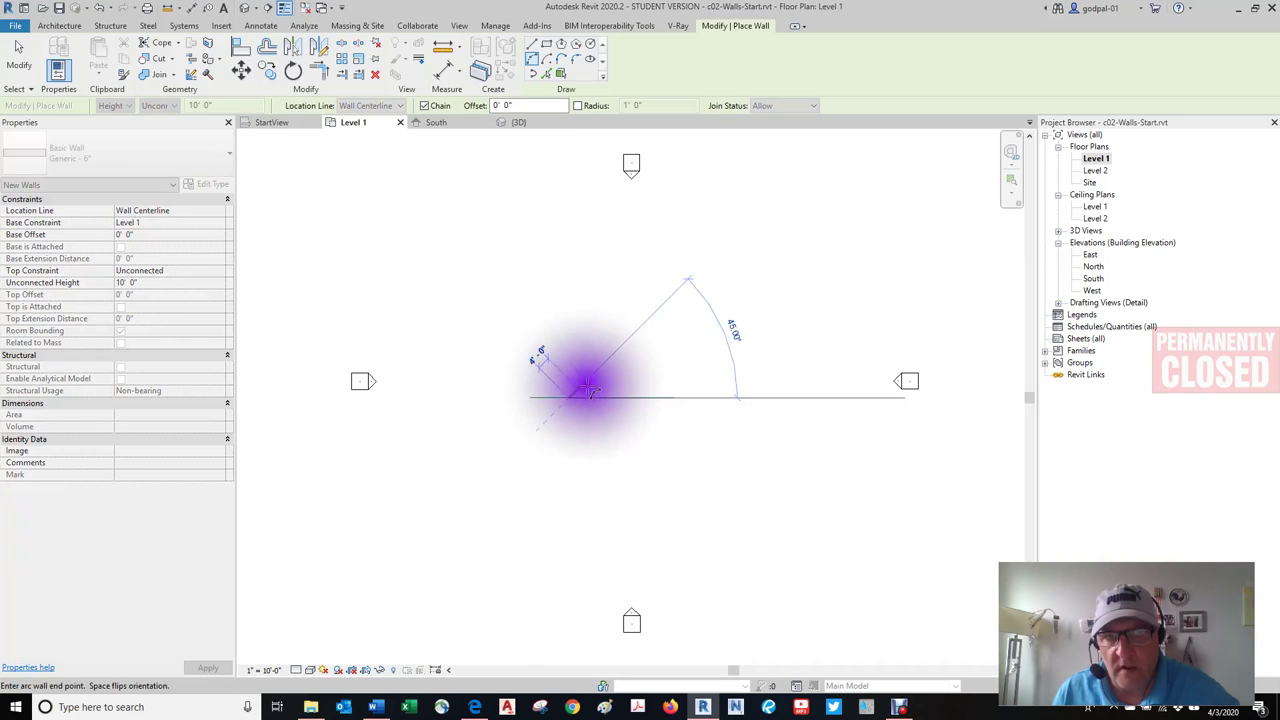
left_click(637, 398)
left_click(640, 395)
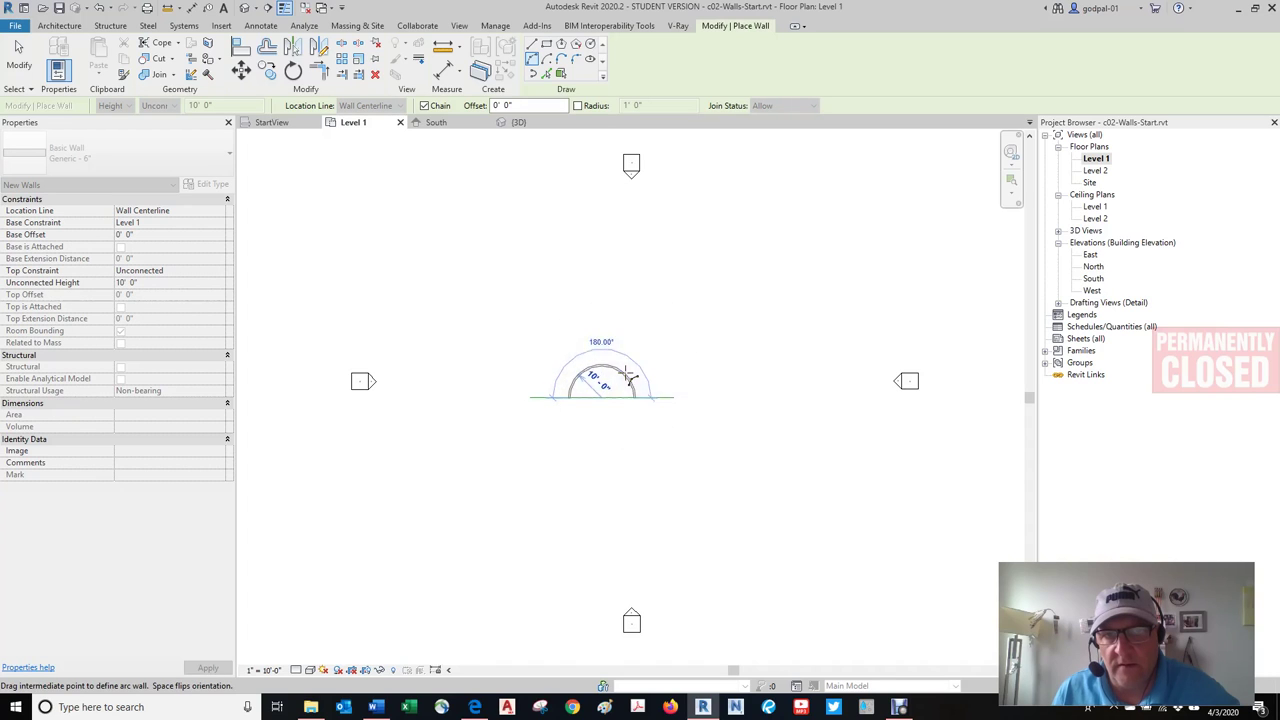
left_click(622, 373)
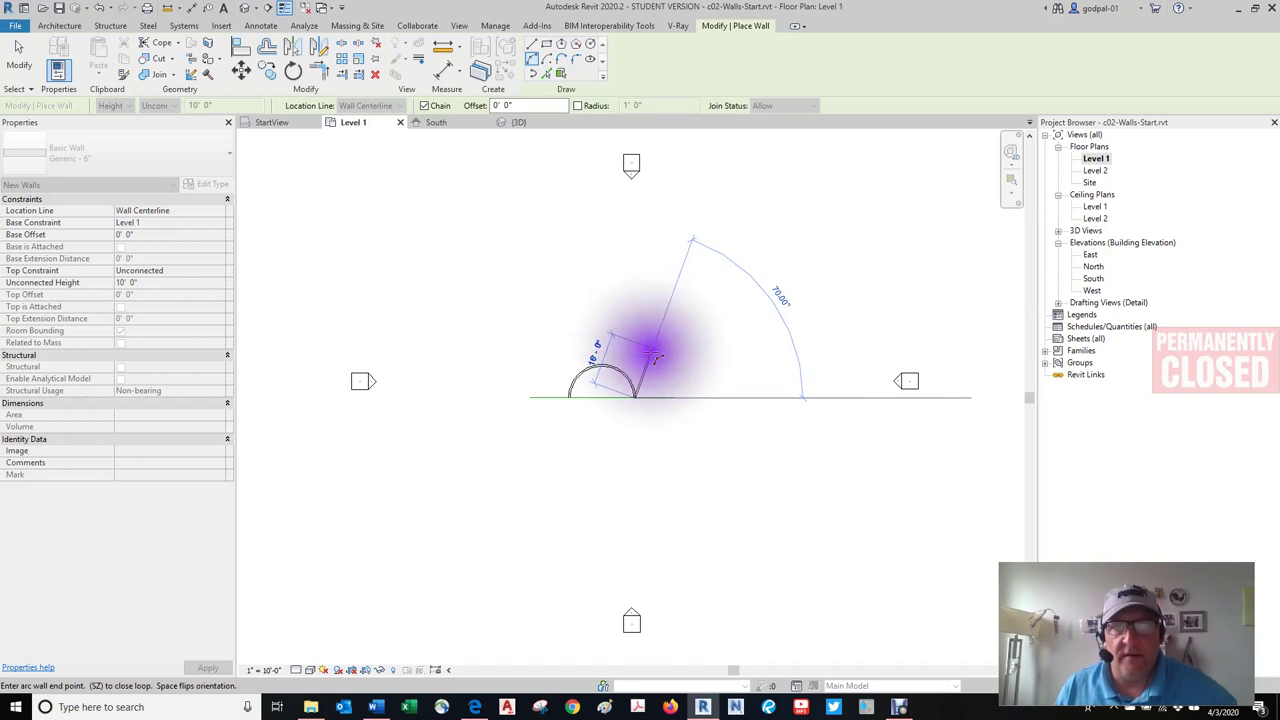
left_click(563, 62)
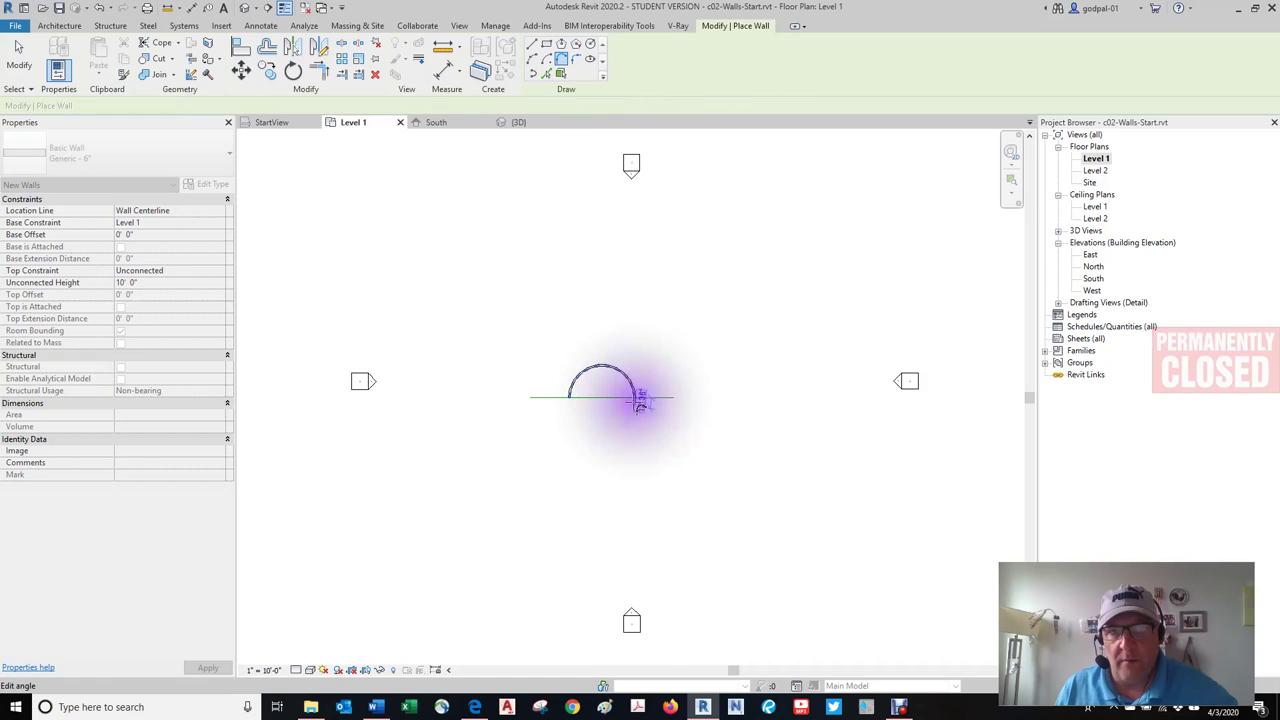
left_click(637, 403)
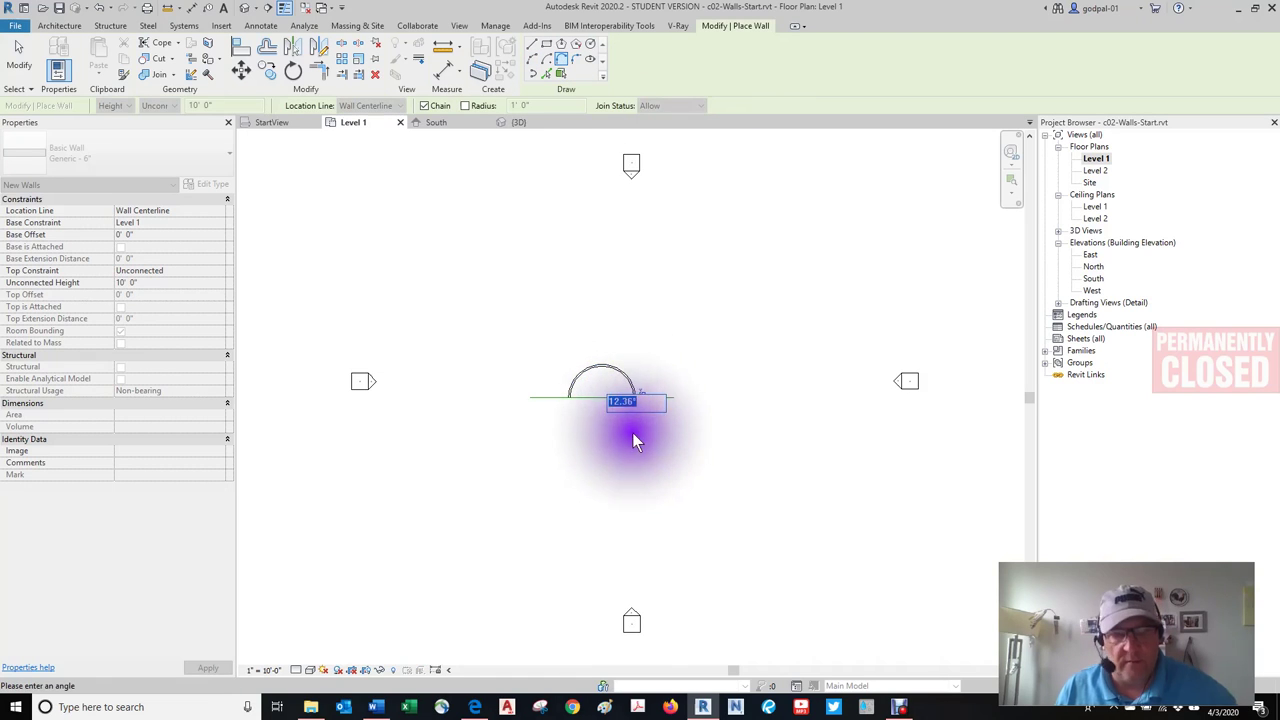
key("Escape")
key("Escape")
scroll(630, 400, "up", 2)
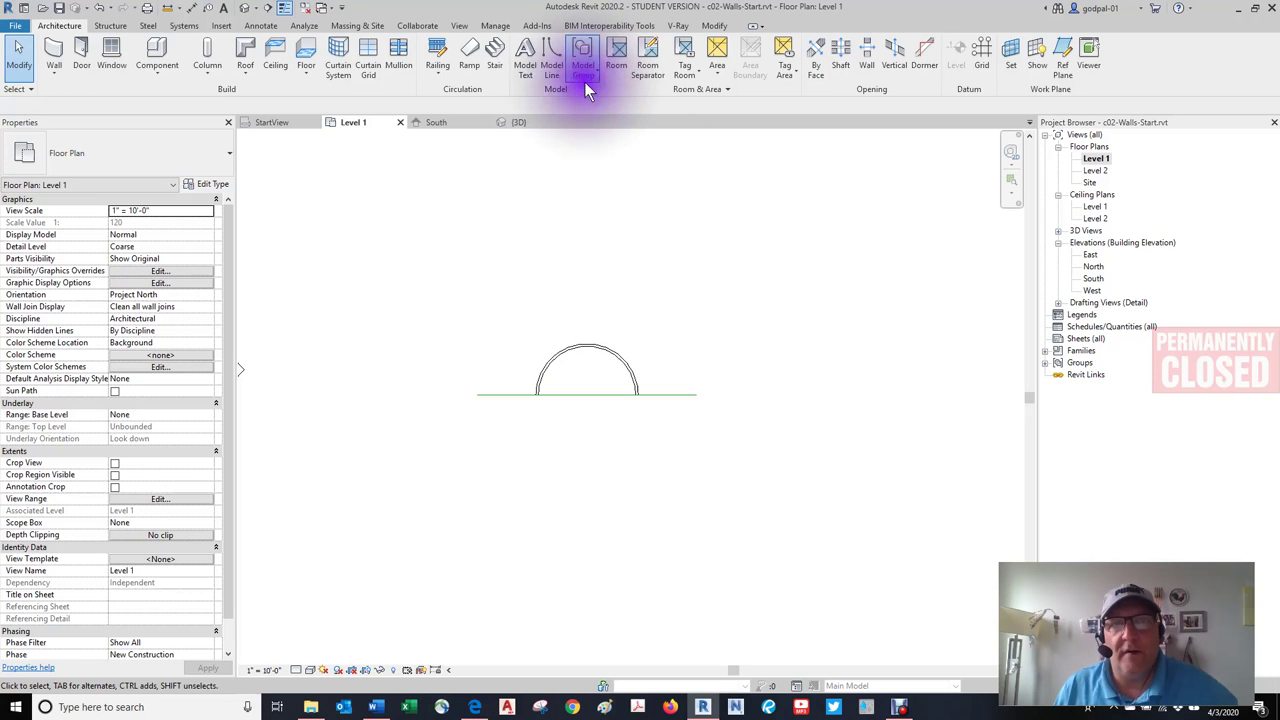
Step: Try a tangent end arc wall from the semicircle's right end, then cancel it
left_click(65, 47)
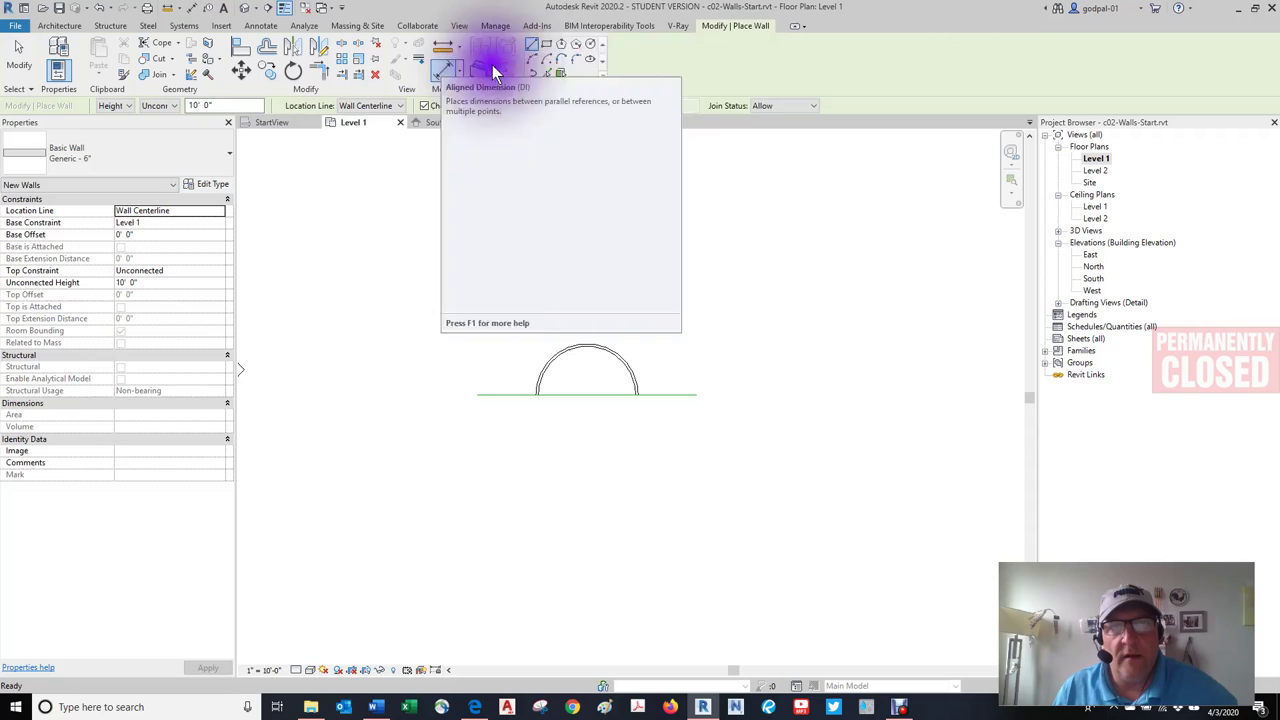
left_click(568, 55)
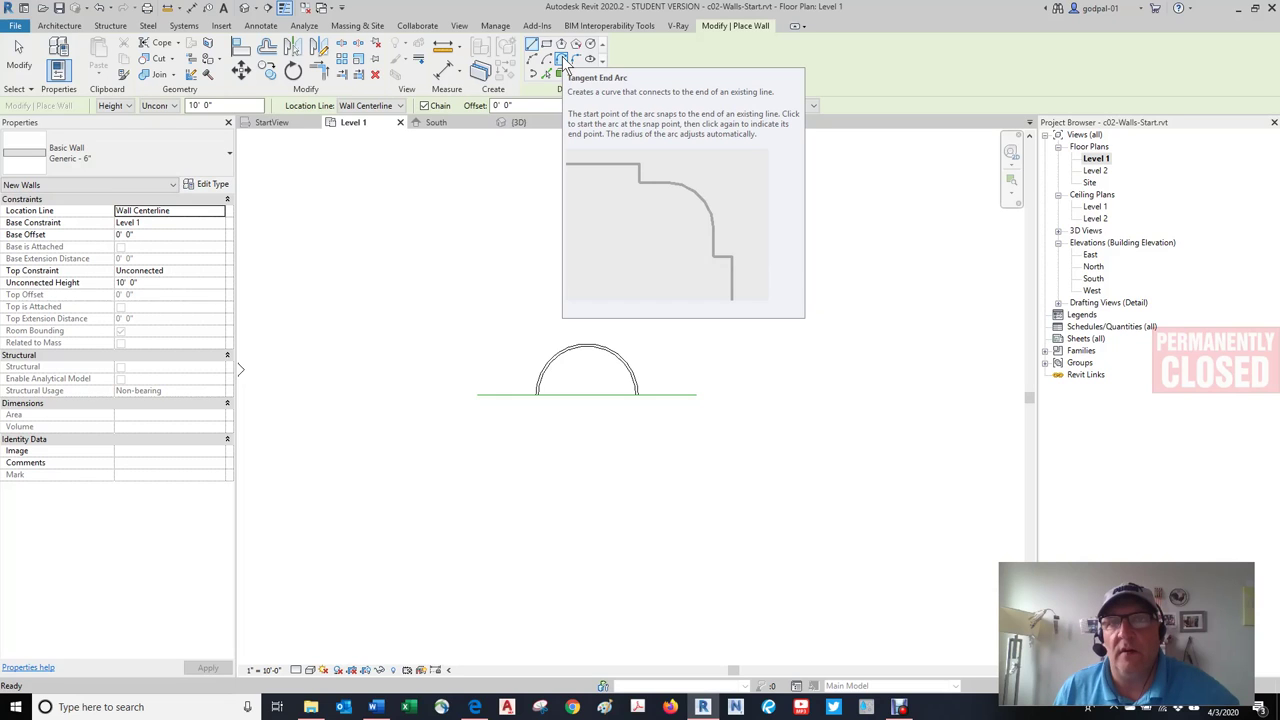
left_click(562, 62)
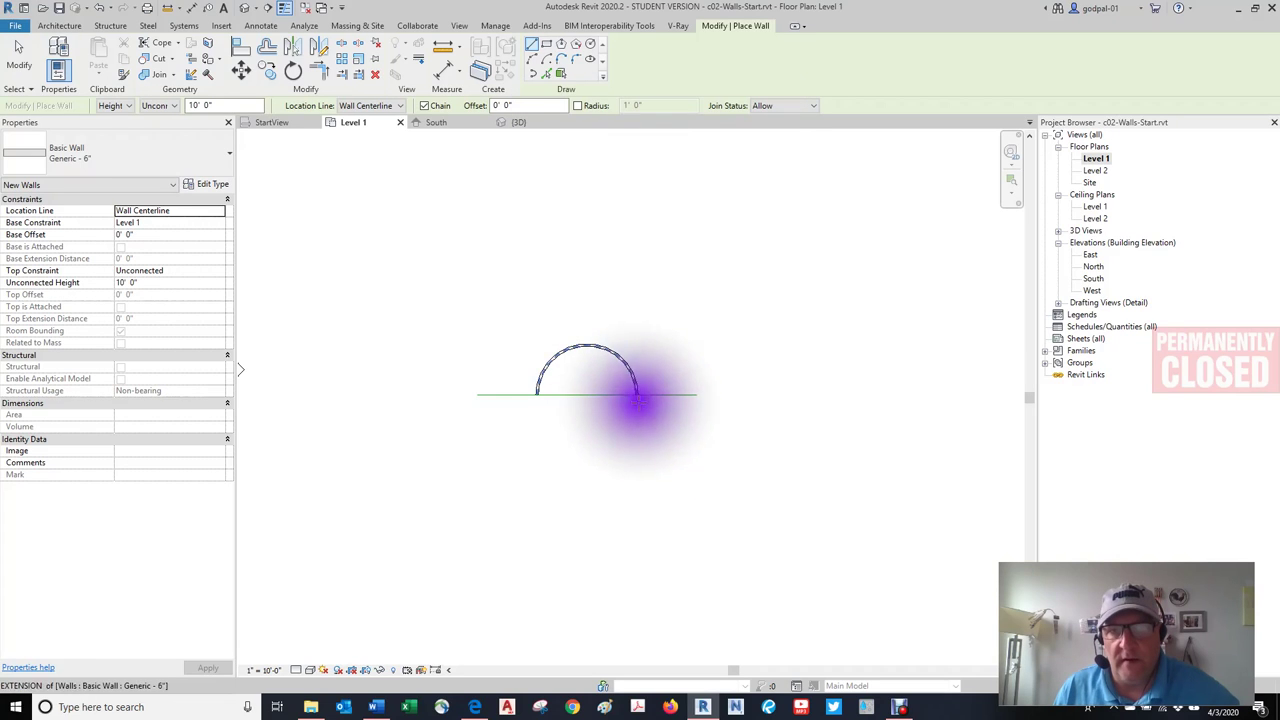
left_click(637, 394)
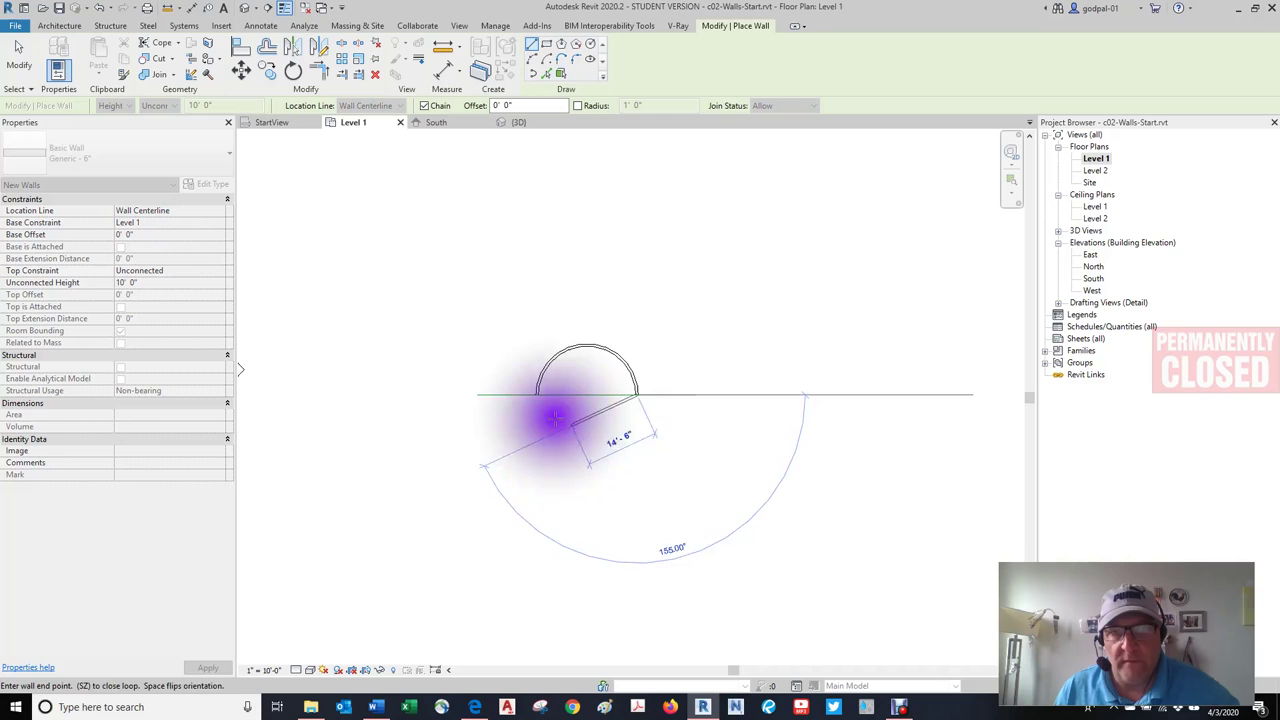
left_click(533, 392)
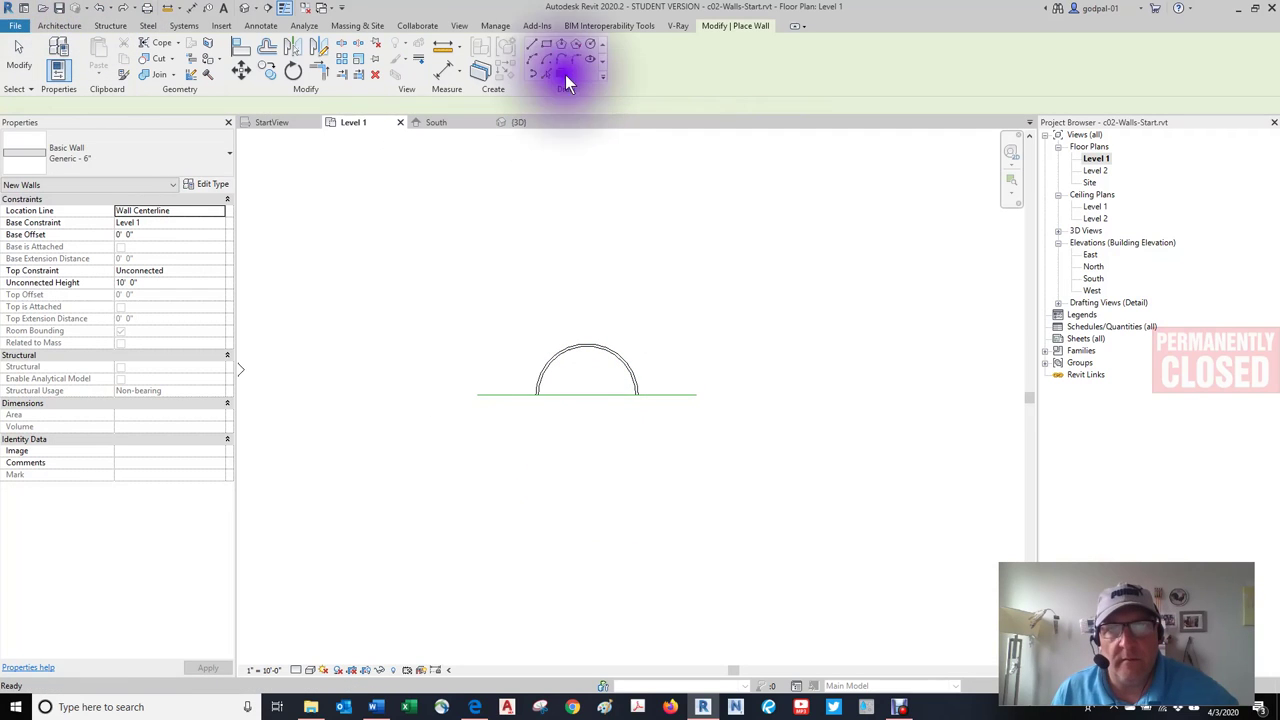
key("Escape")
Step: Try a straight wall from the arc's end, cancel it, and restart wall placement
left_click(531, 44)
left_click(637, 395)
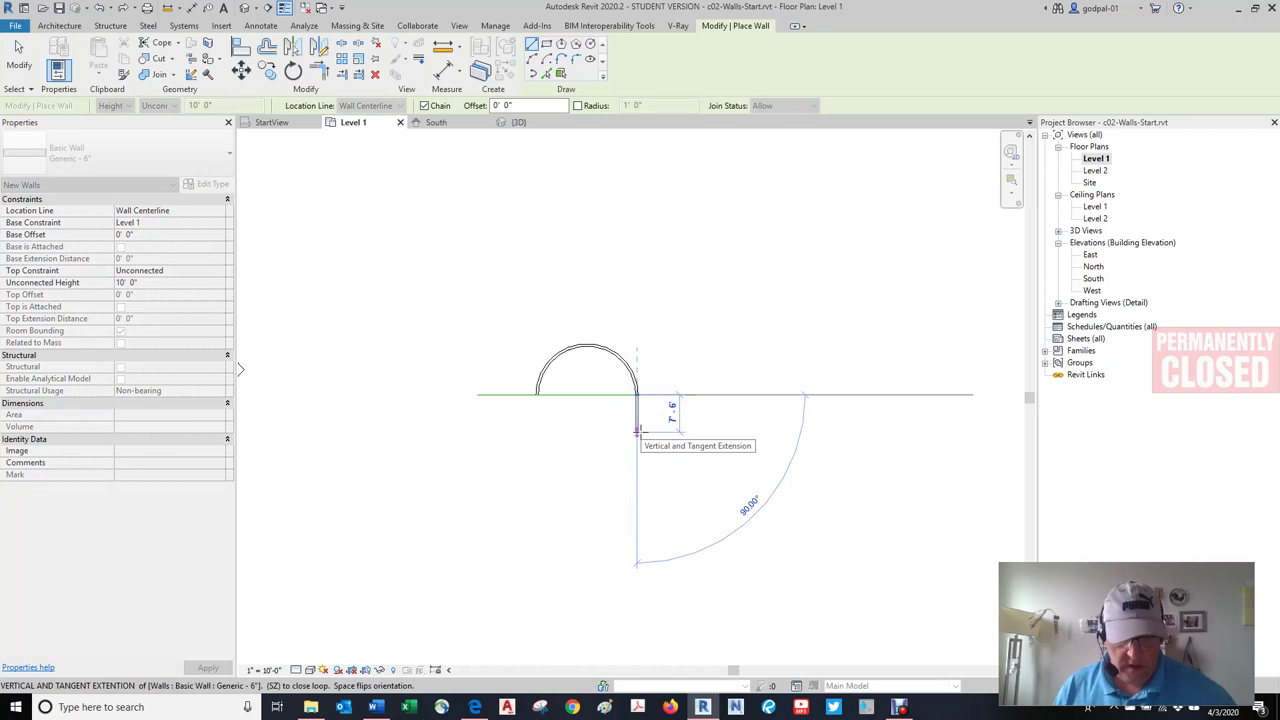
key("Escape")
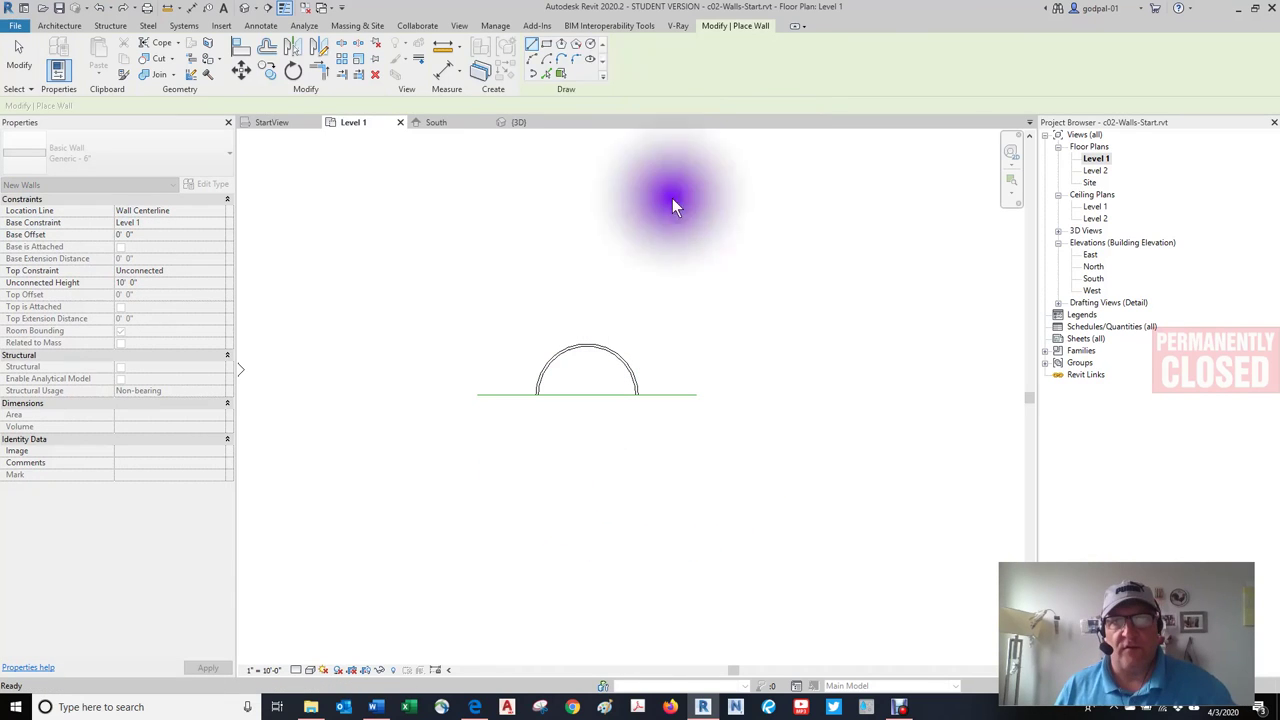
key("Escape")
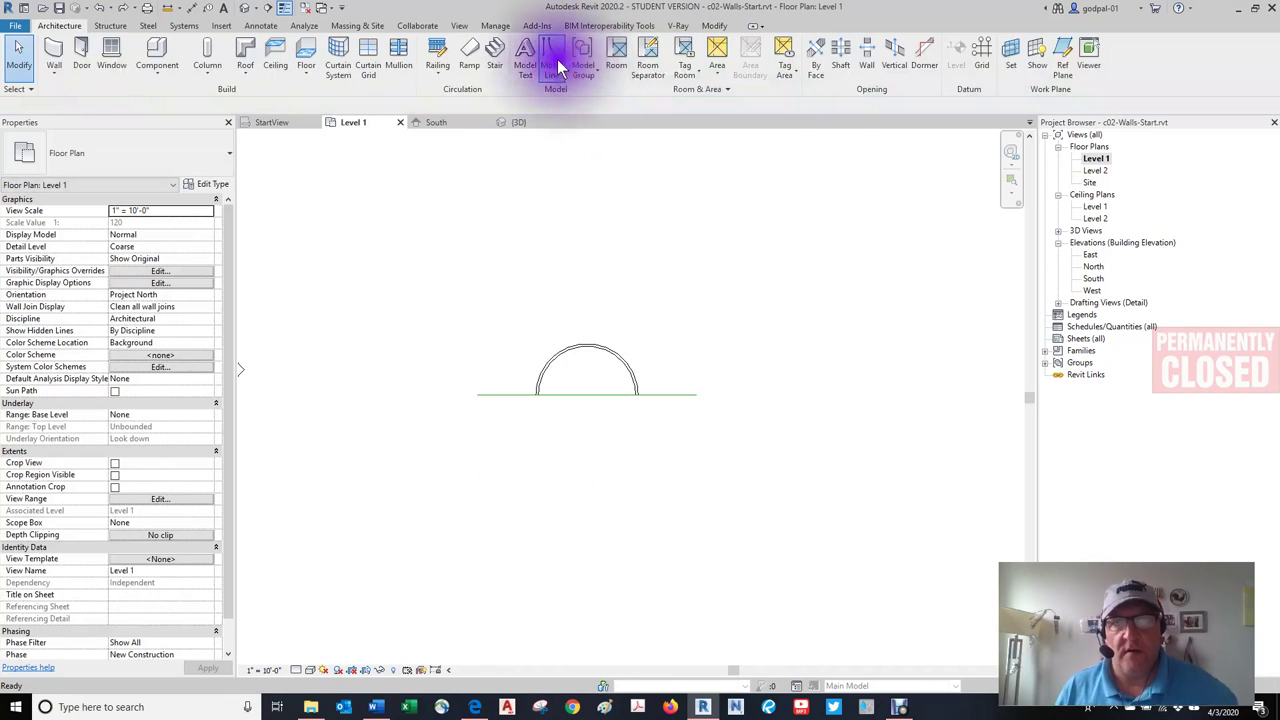
left_click(54, 55)
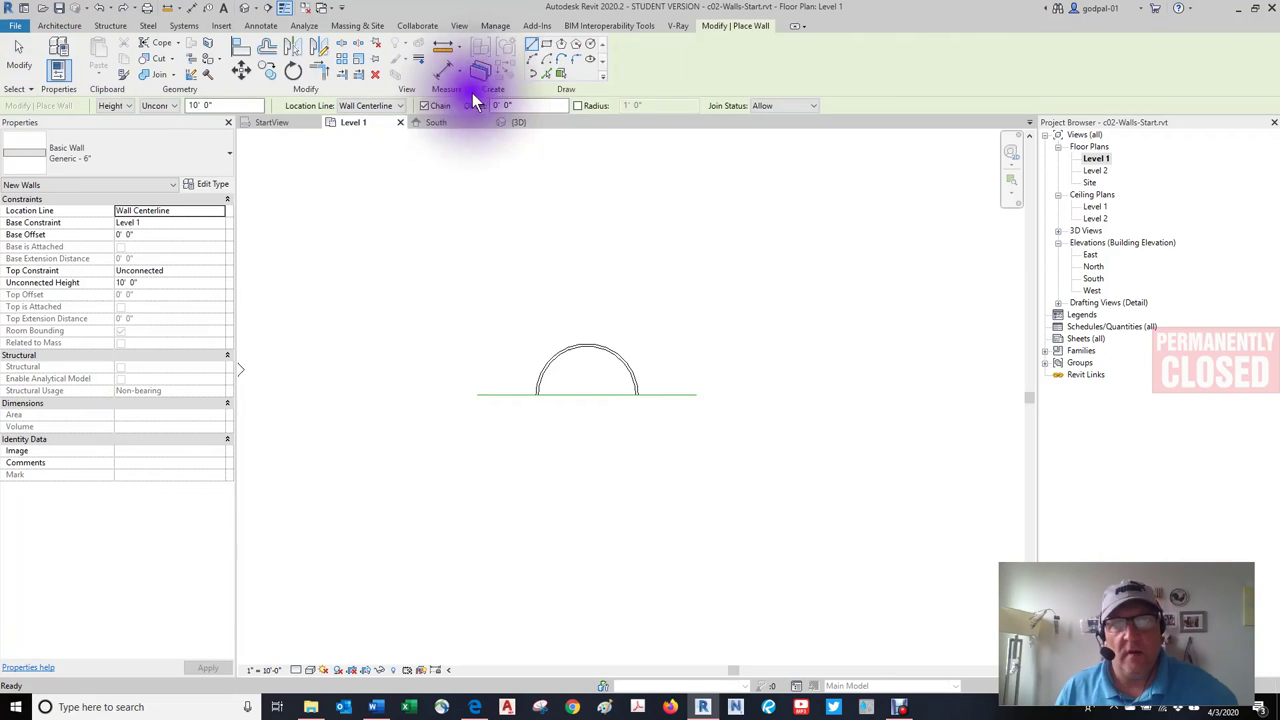
Step: Chain tangent arc walls from the semicircle, one swinging below and one over the top
left_click(561, 60)
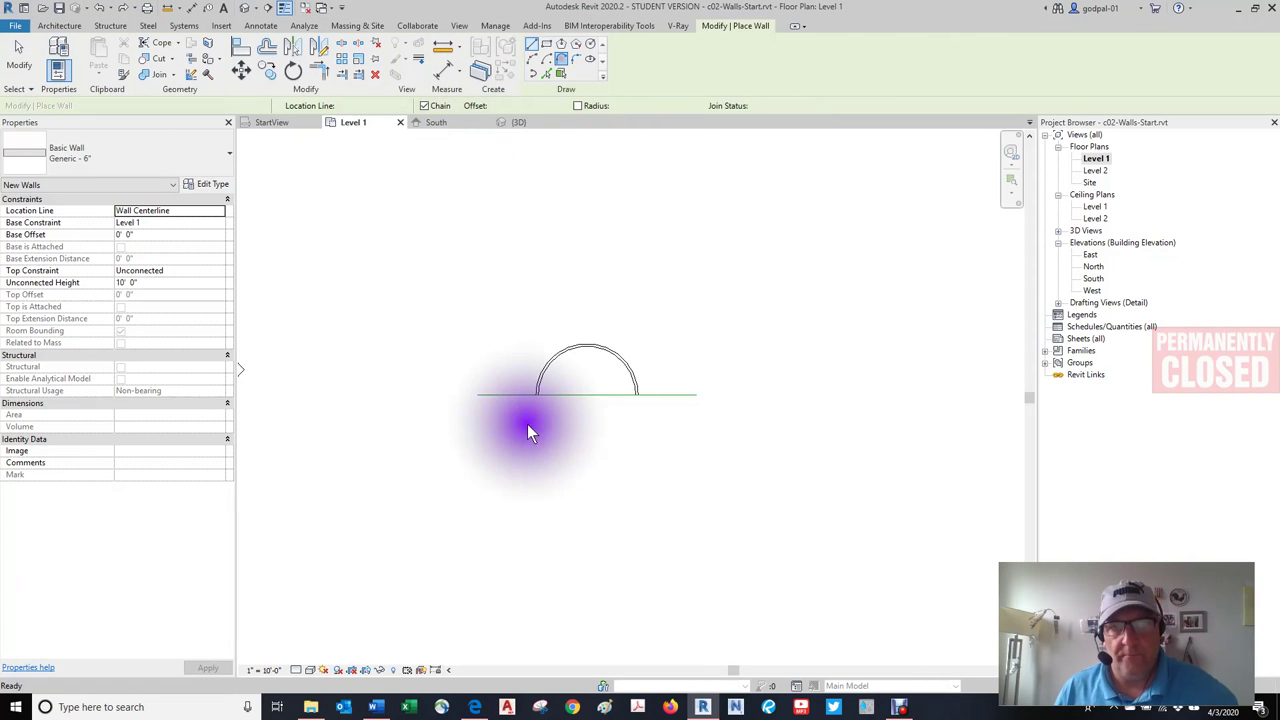
left_click_drag(539, 398, 500, 391)
left_click(665, 393)
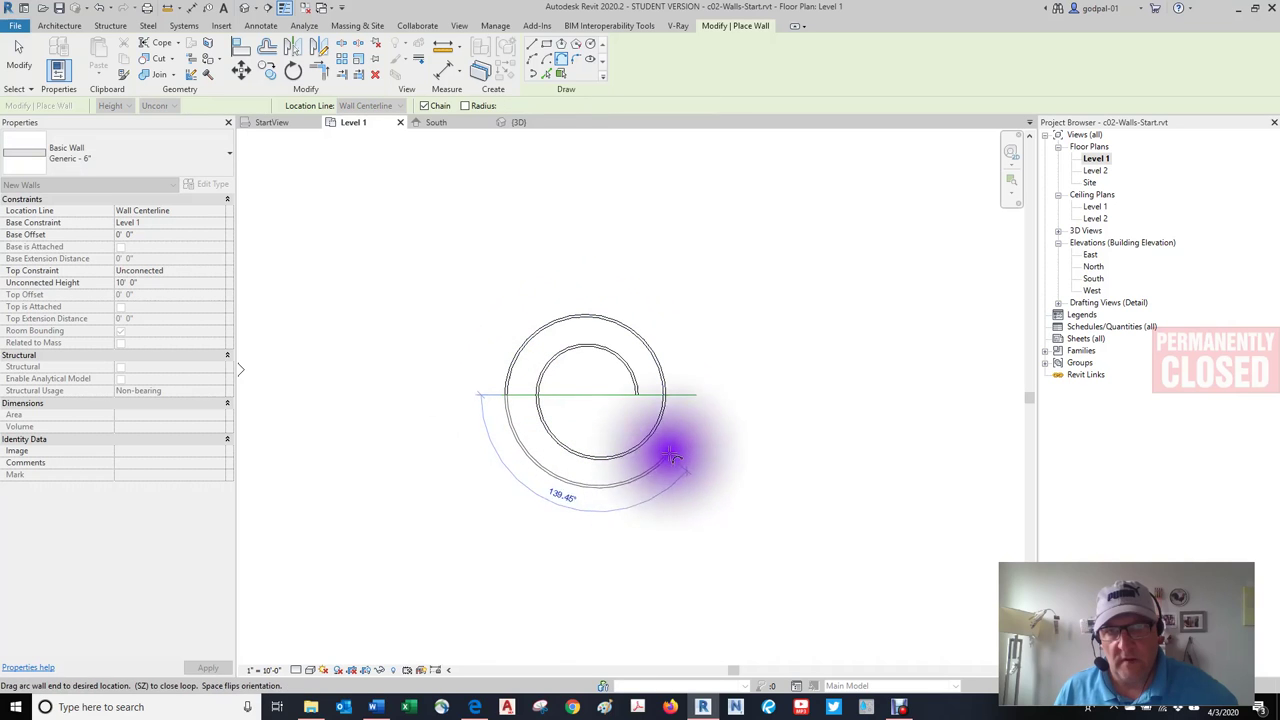
left_click_drag(693, 396, 477, 396)
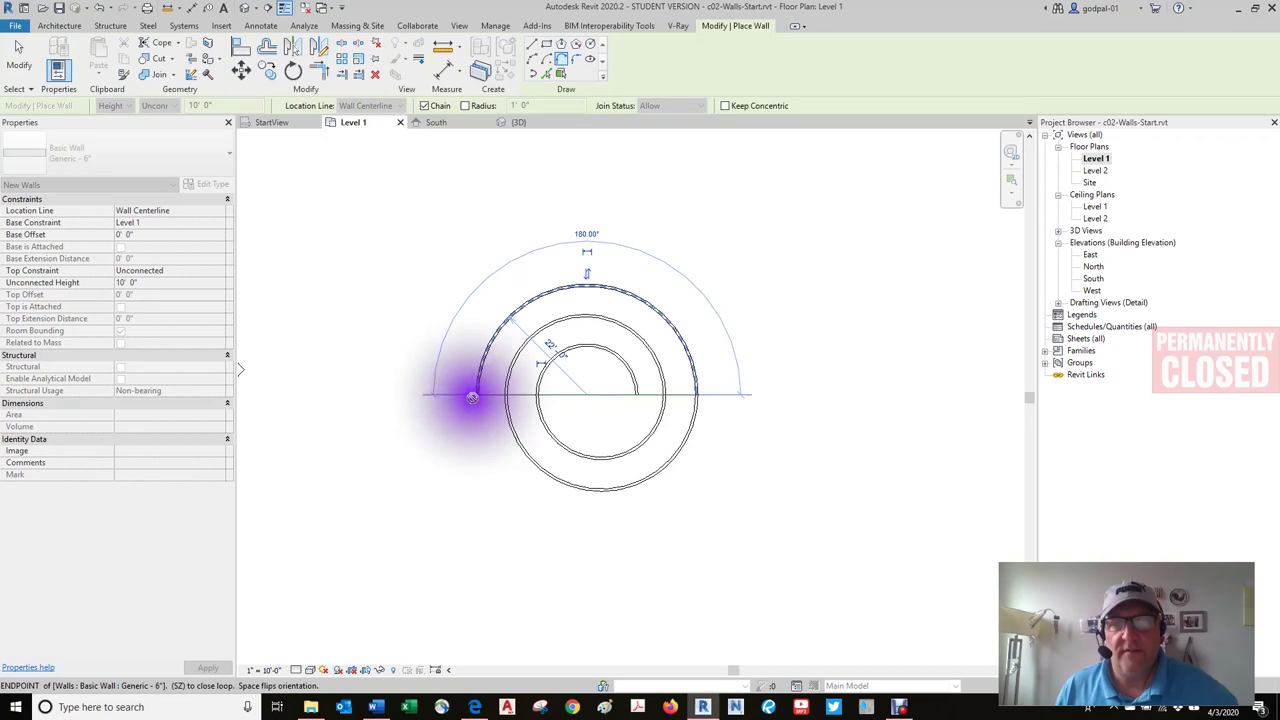
scroll(474, 396, "down", 2)
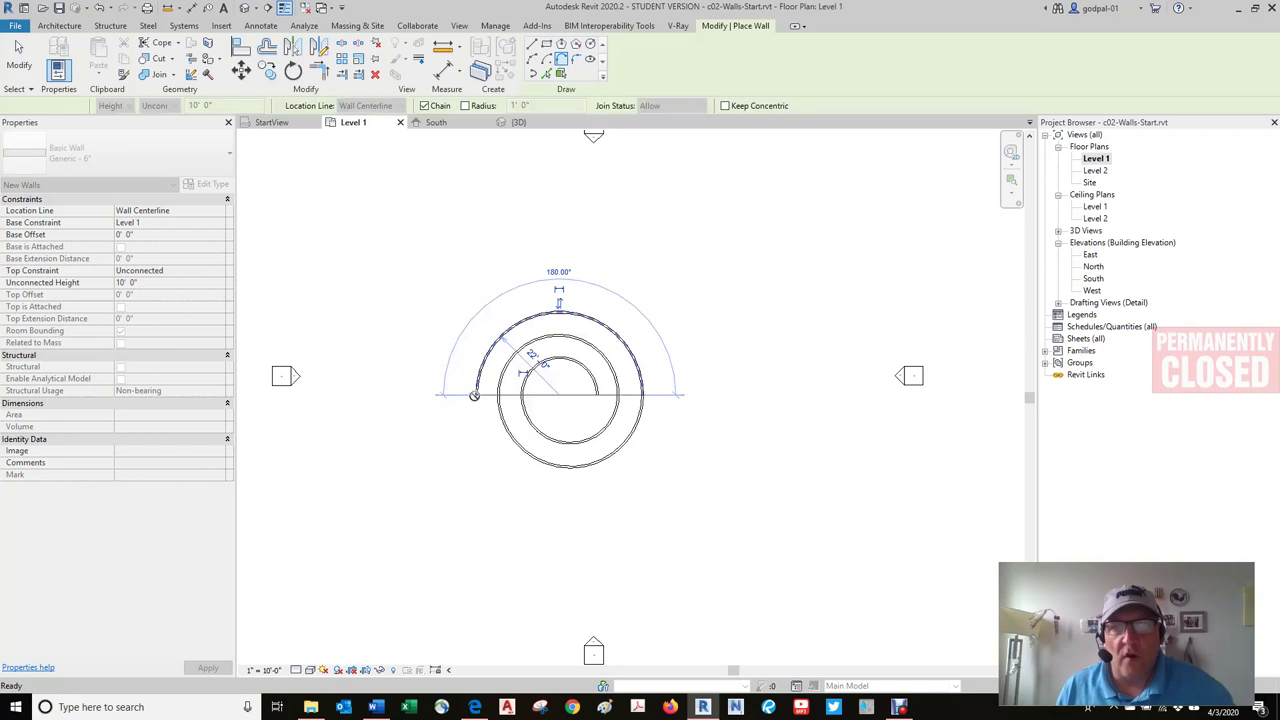
key("Escape")
scroll(474, 396, "up", 2)
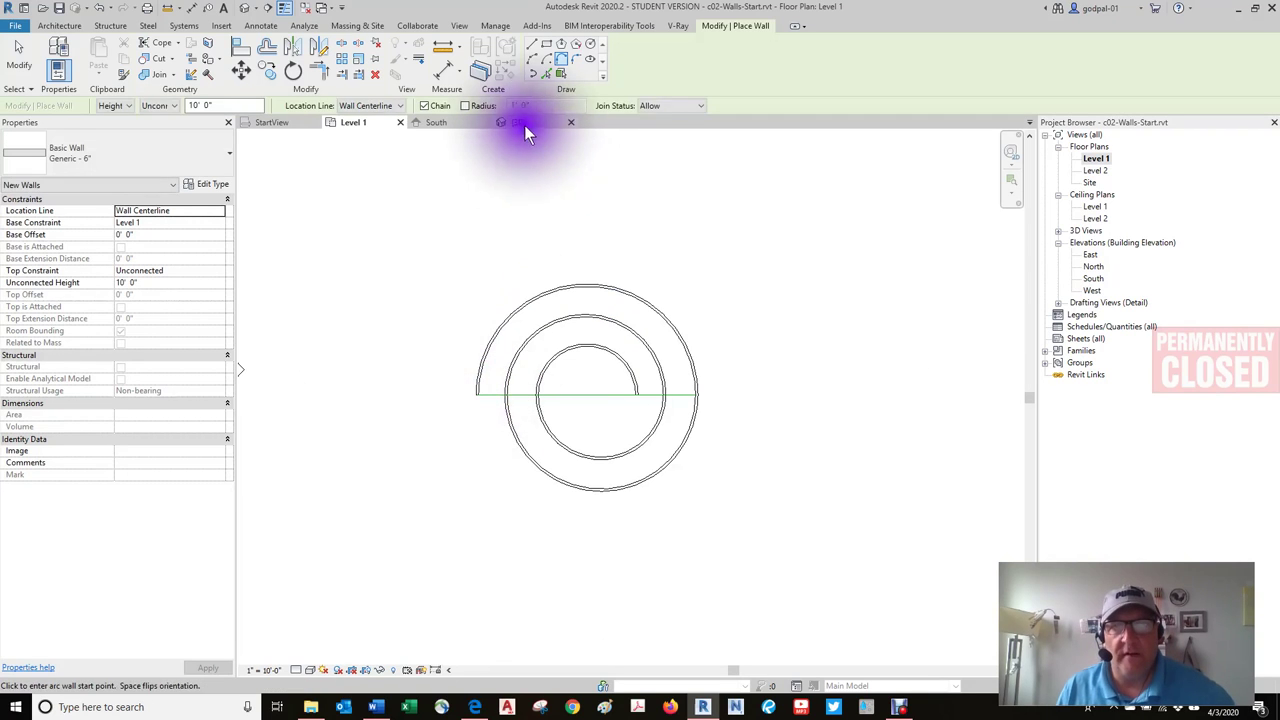
Step: Inspect the nested spiral arc walls in the {3D} view, zooming in and out
left_click(520, 123)
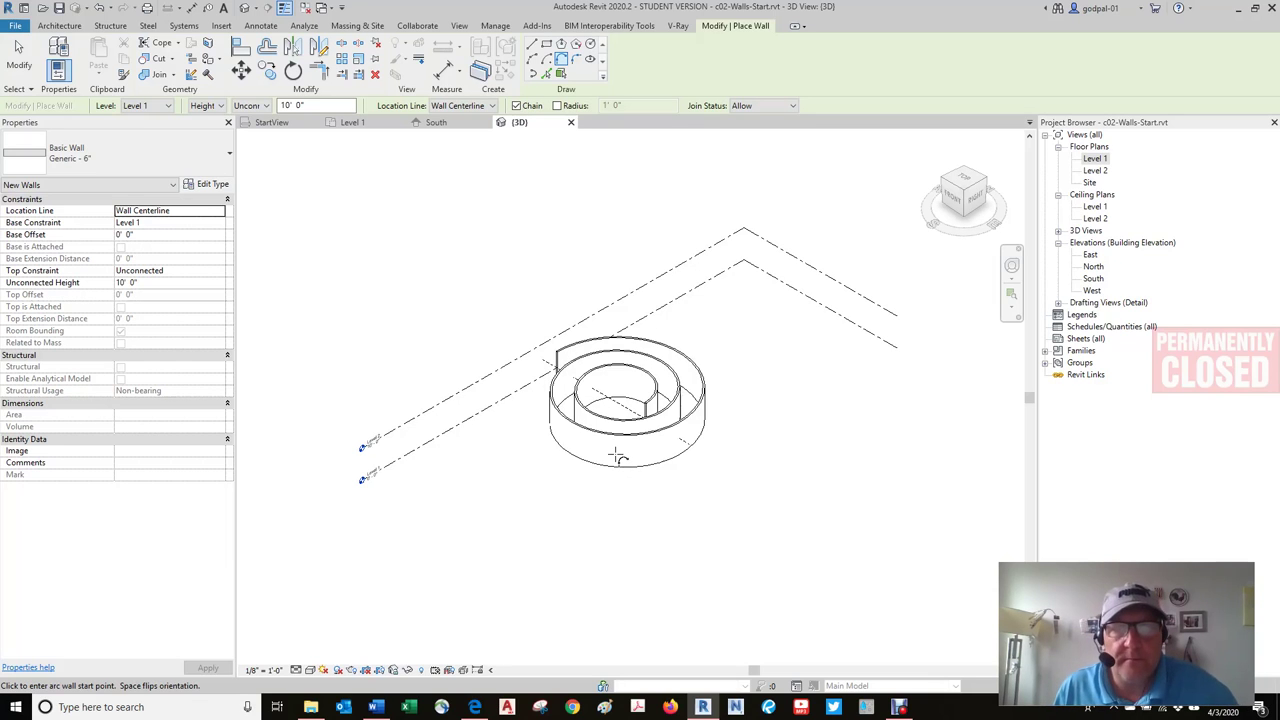
scroll(619, 457, "up", 5)
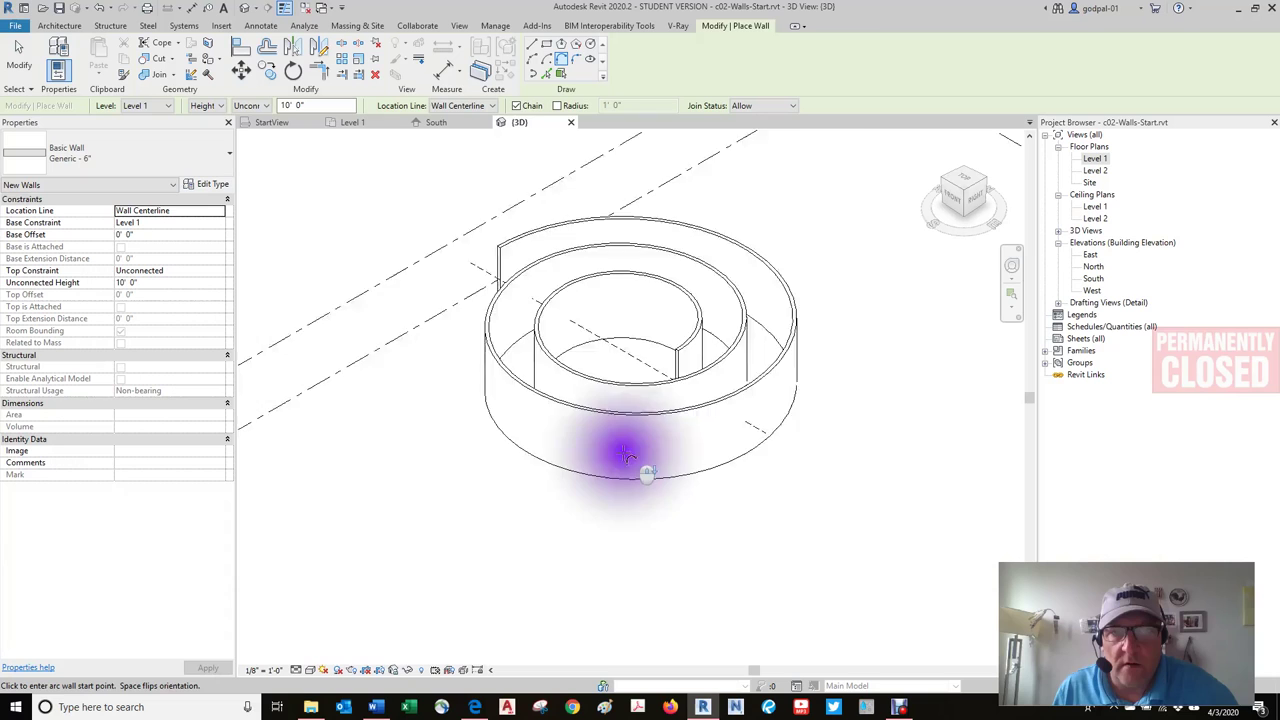
scroll(624, 456, "down", 5)
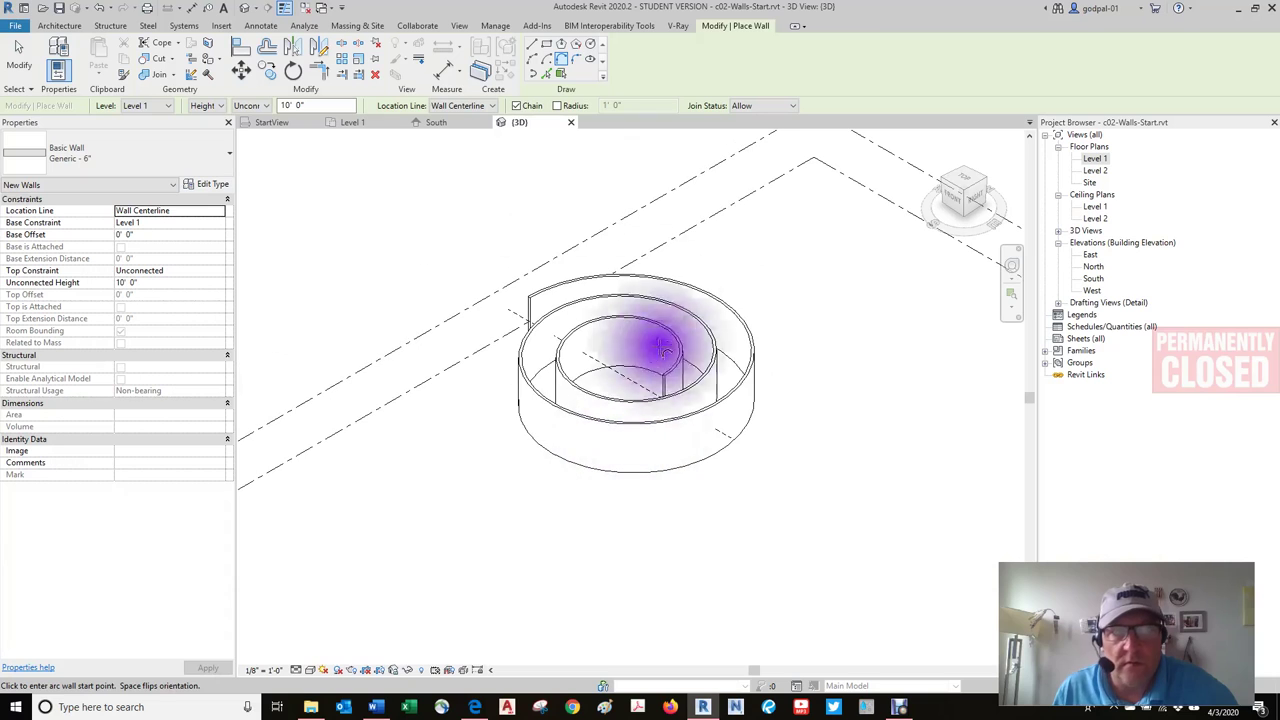
Step: Return to the Level 1 floor plan and pan to centre the spiral walls
left_click(282, 123)
left_click(362, 121)
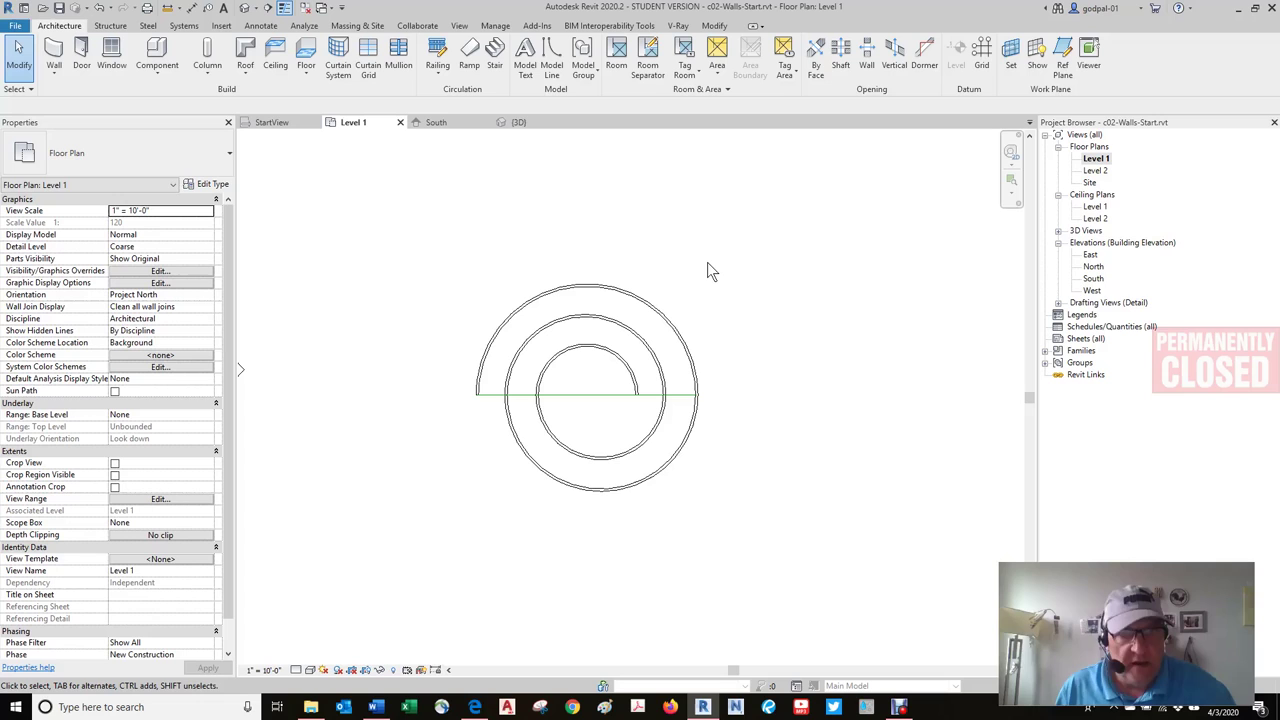
middle_click_drag(603, 362, 697, 363)
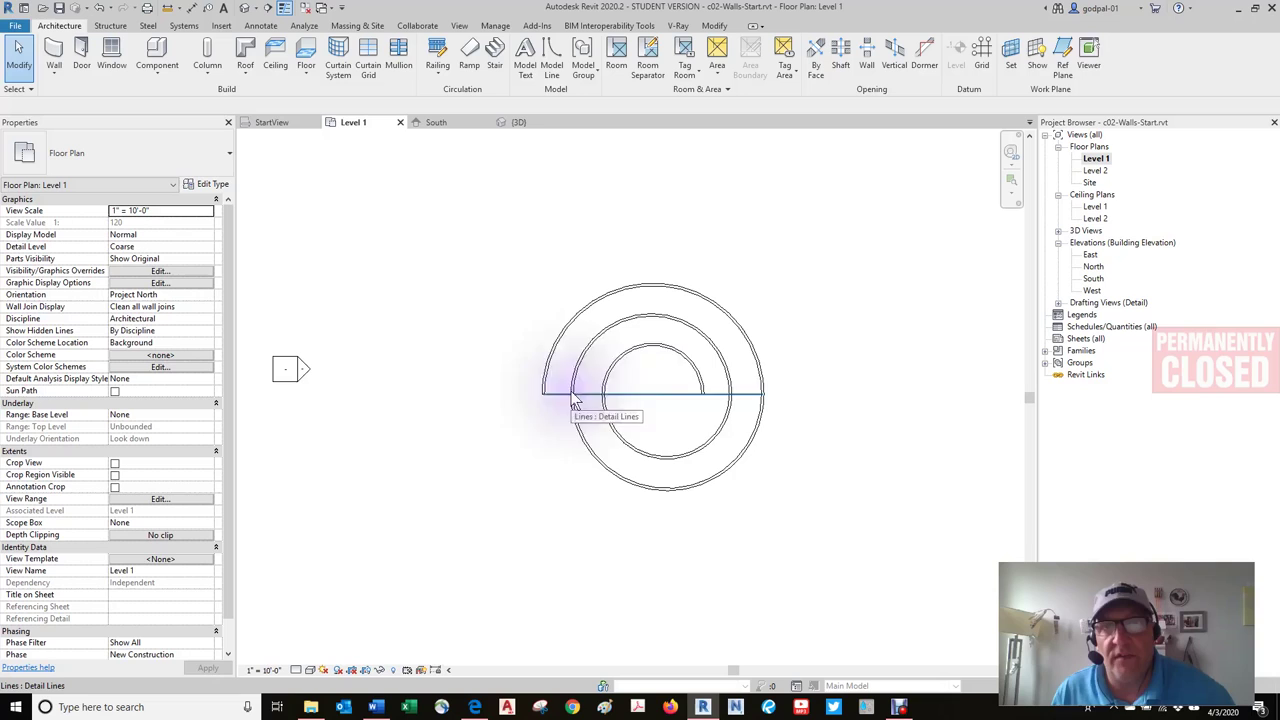
middle_click(683, 398)
middle_click(763, 397)
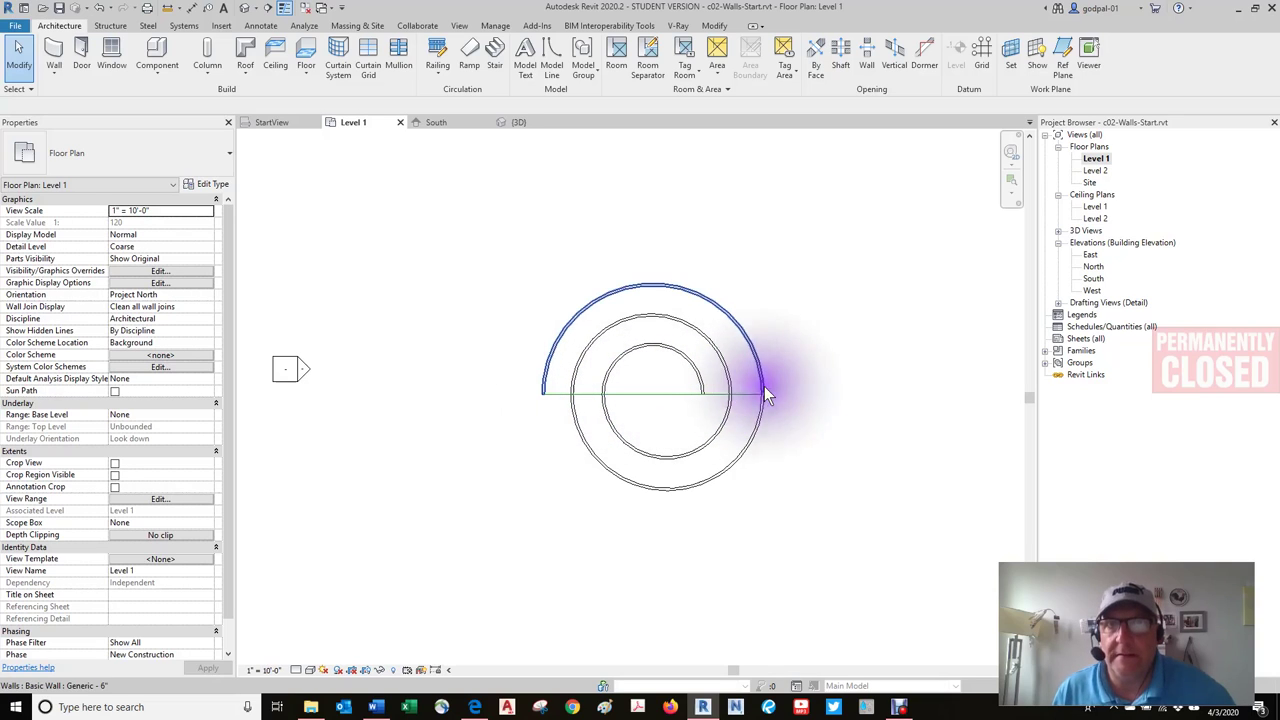
middle_click(766, 396)
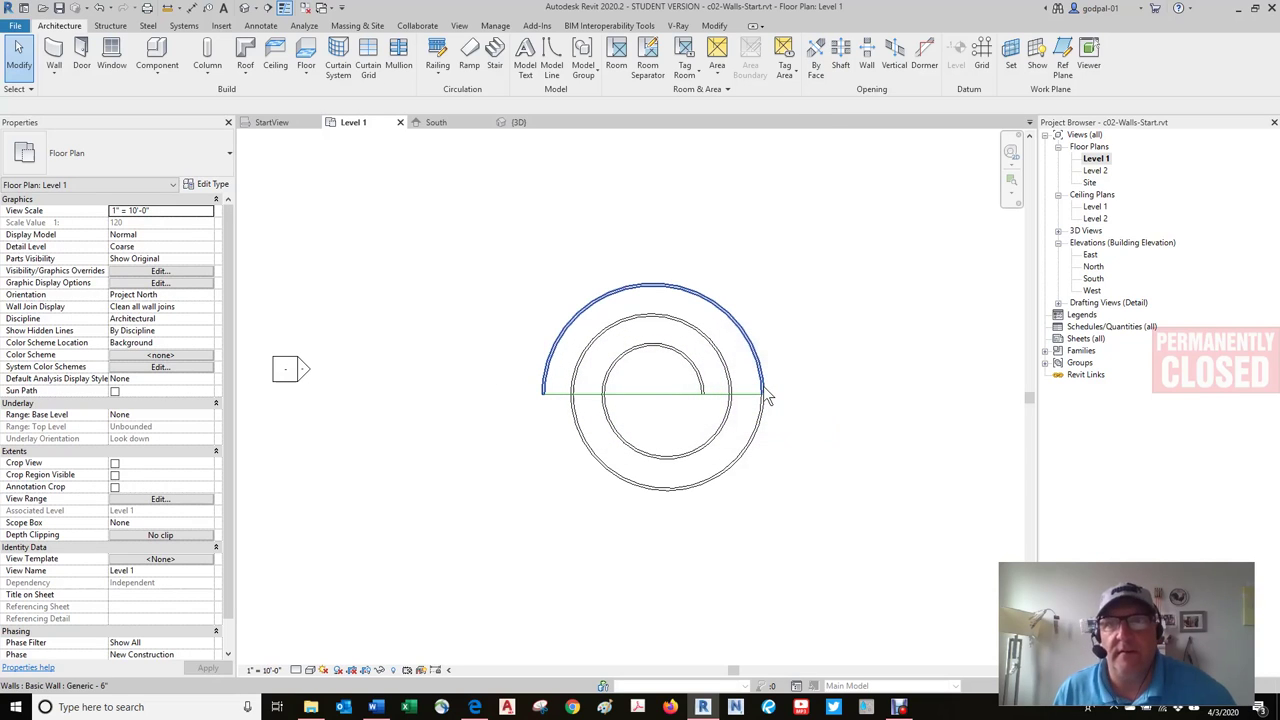
middle_click(766, 396)
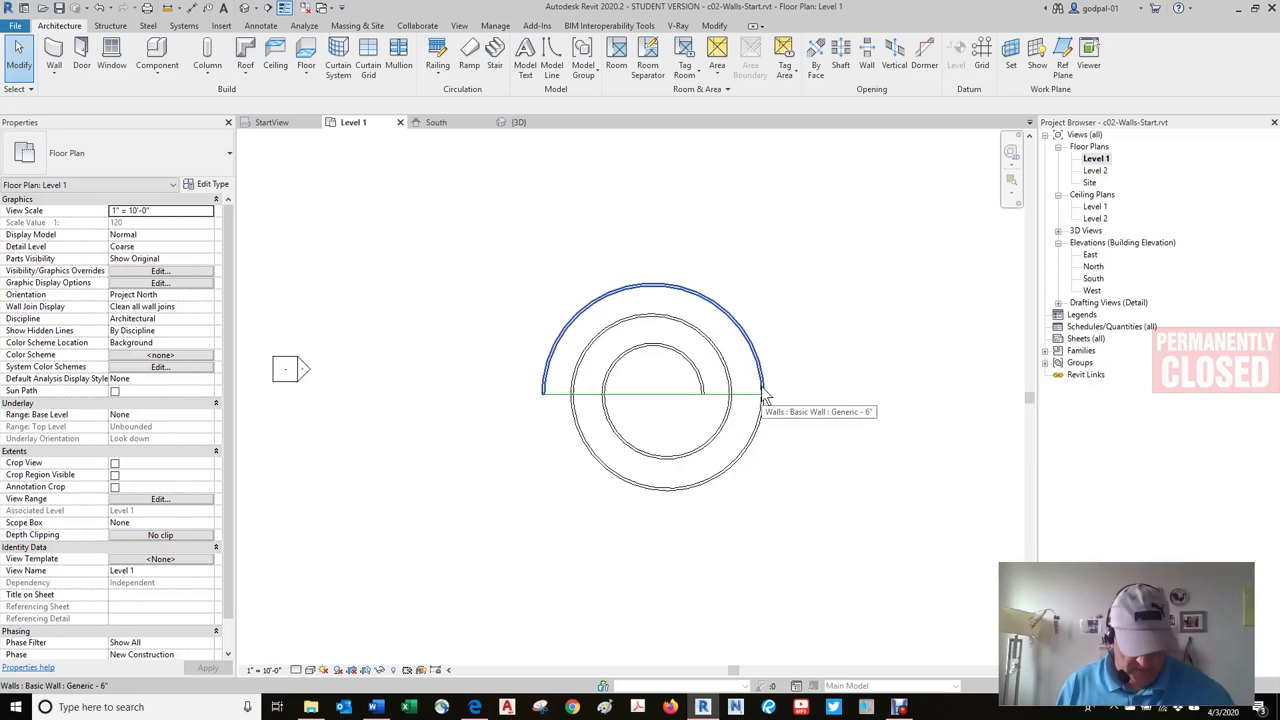
Step: Open the South elevation and delete the upper and lower diagonal reference planes
double_click(1091, 278)
middle_click_drag(671, 333, 771, 286)
left_click(683, 271)
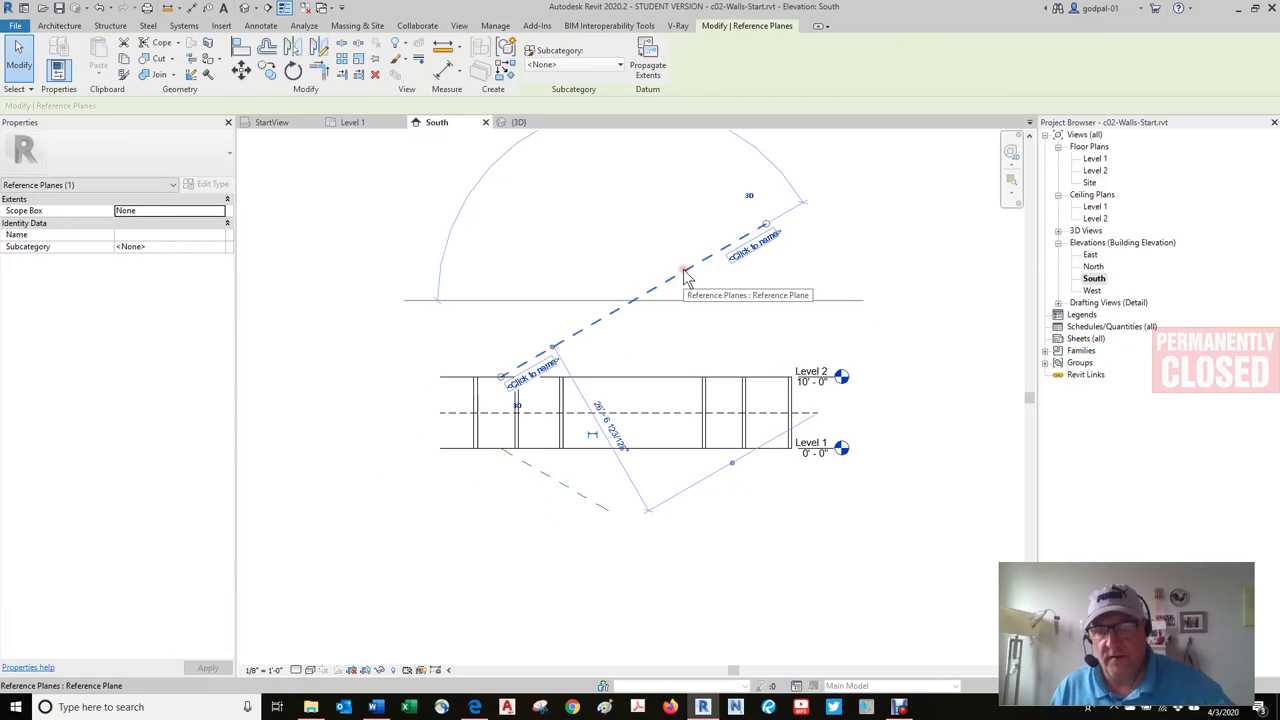
key("Delete")
left_click(577, 494)
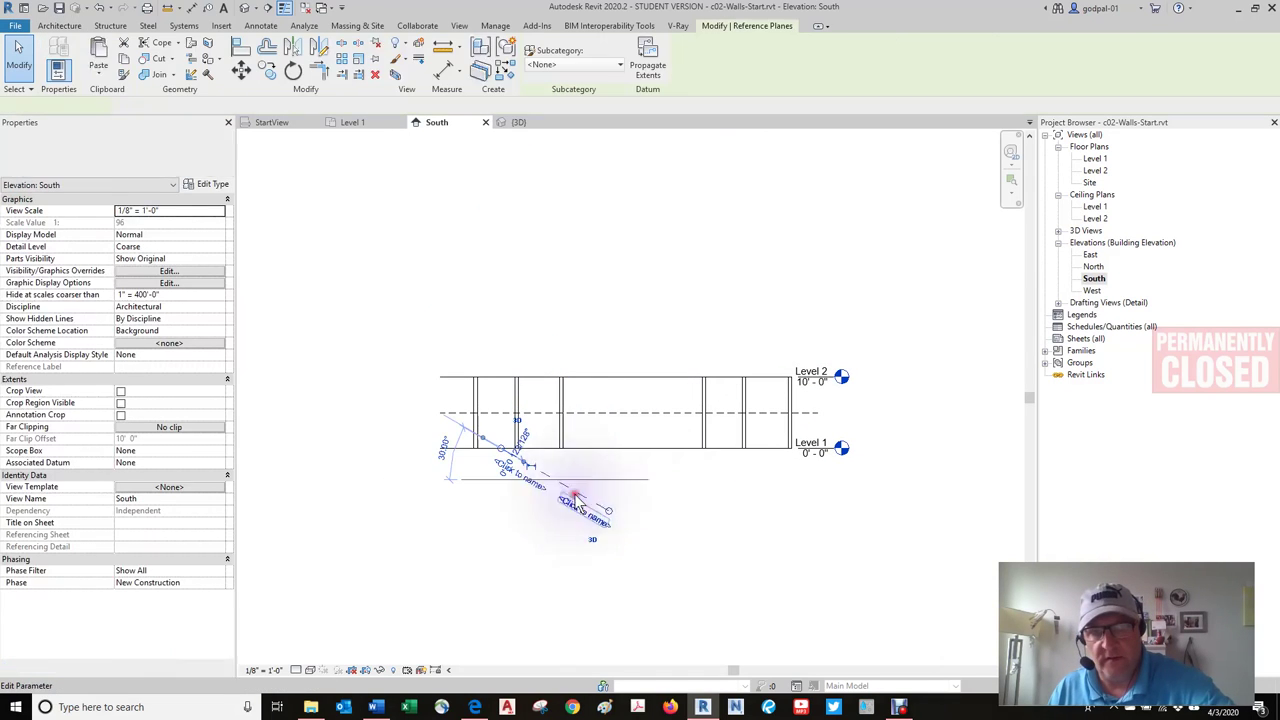
key("Delete")
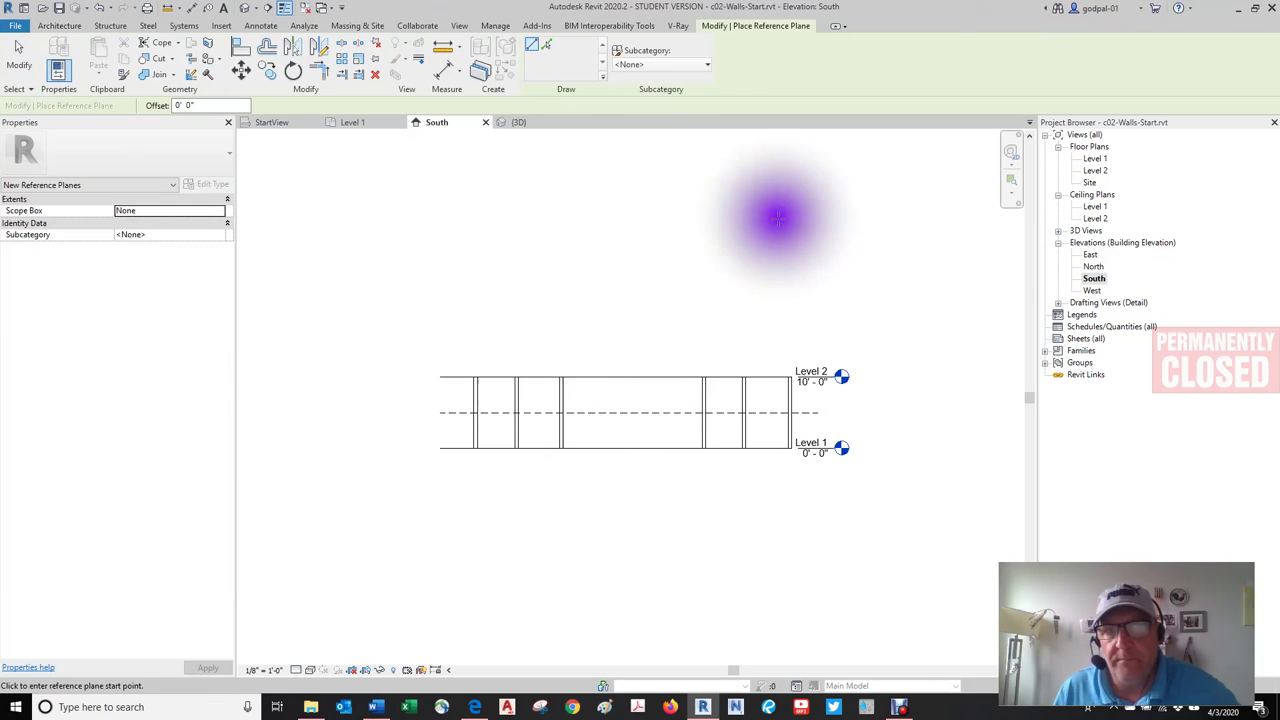
Step: Draw a reference plane rising to the right from Level 2's left end
scroll(475, 365, "up", 3)
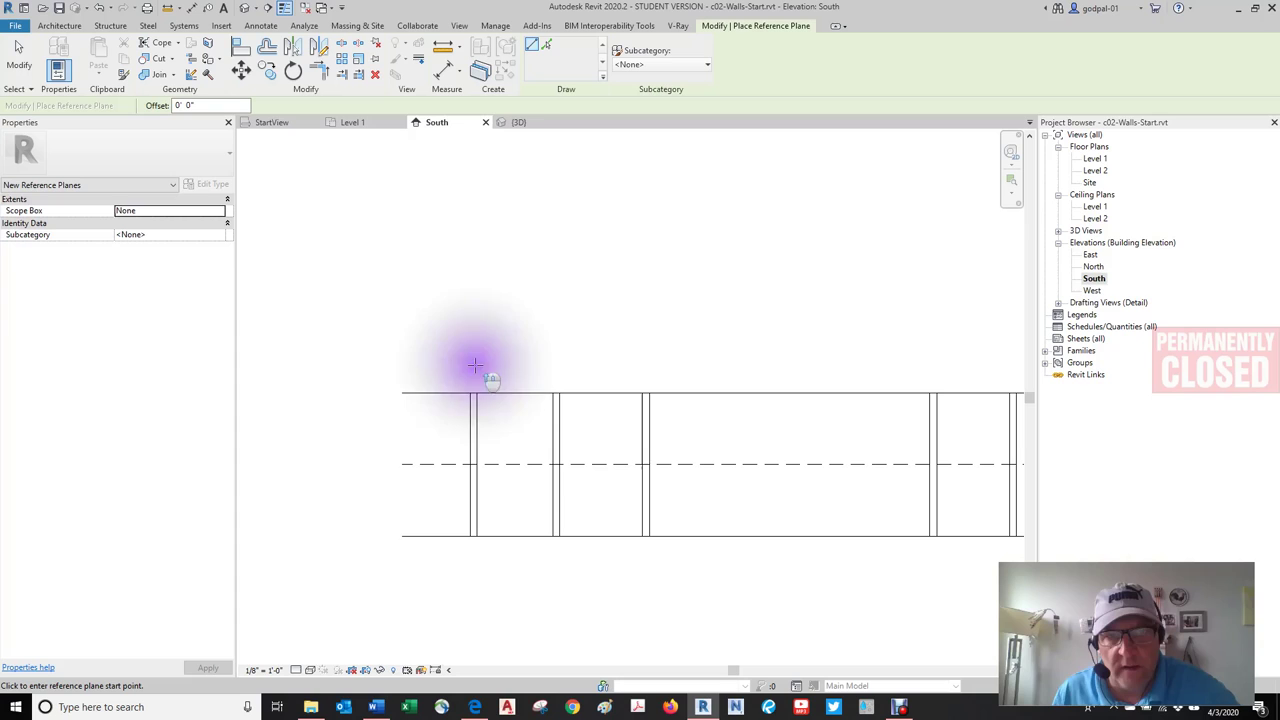
left_click(401, 392)
scroll(575, 350, "down", 3)
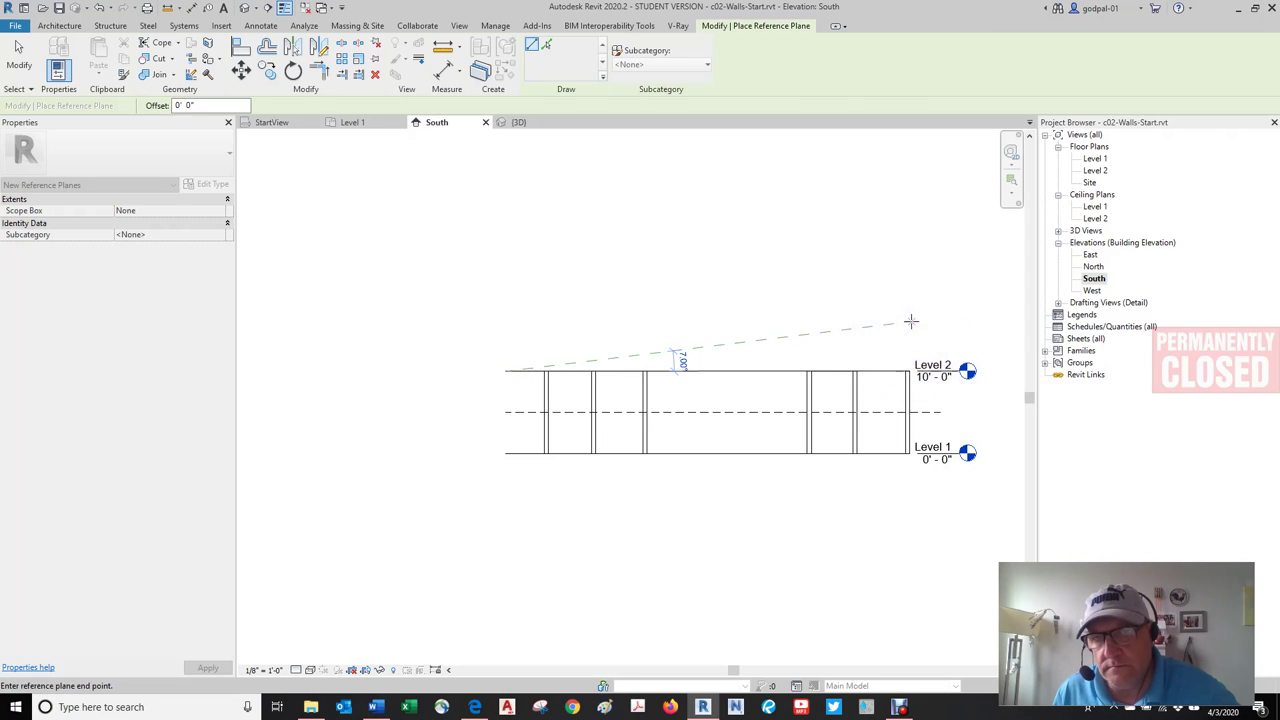
left_click(908, 320)
left_click(904, 312)
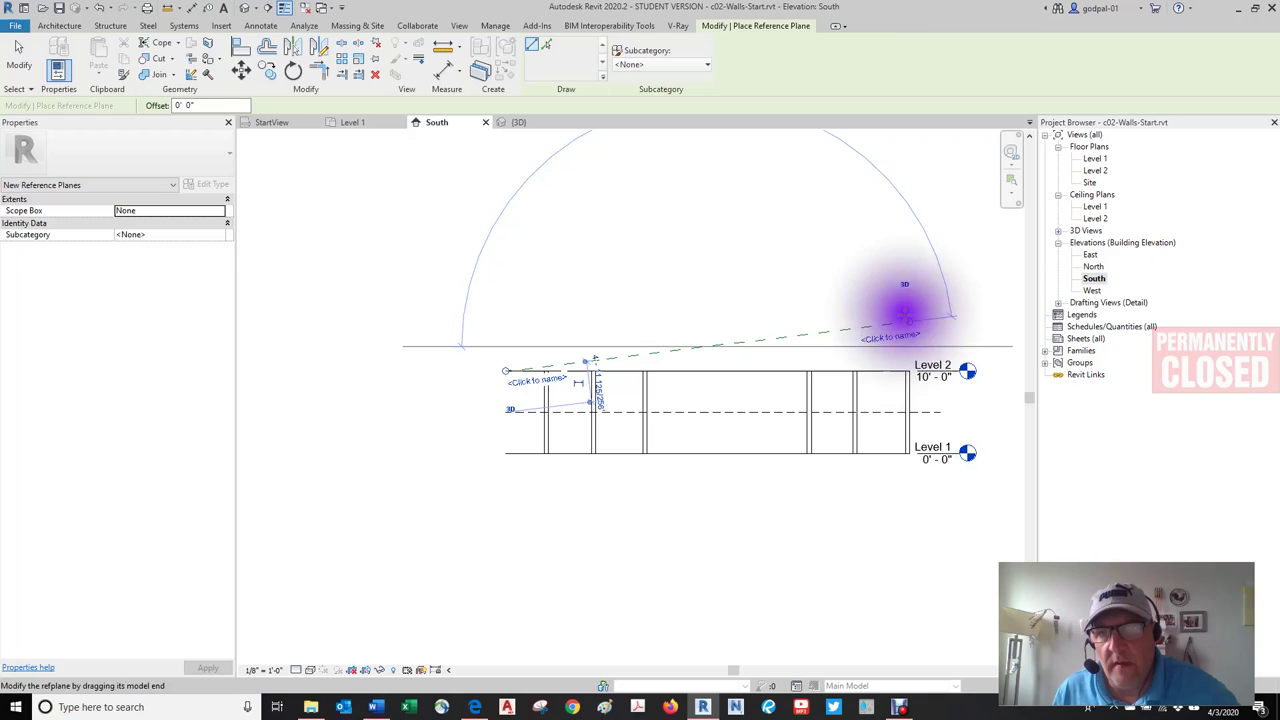
key("Escape")
key("Escape")
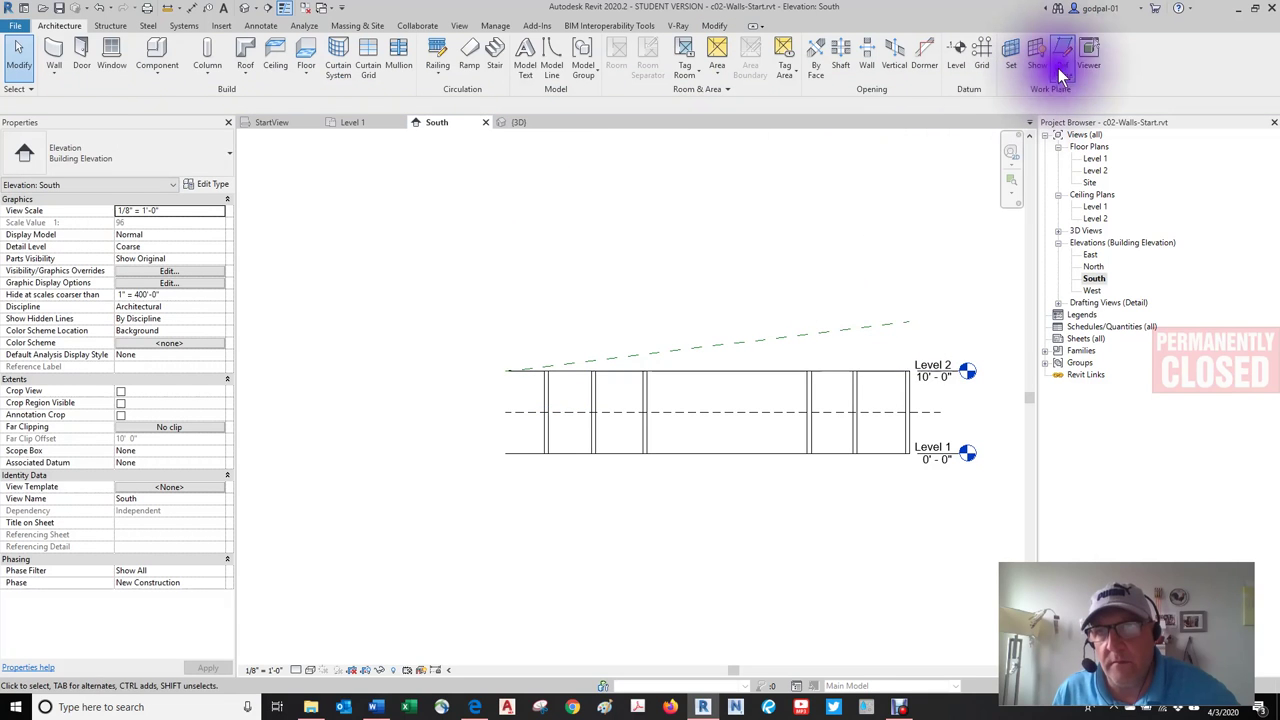
Step: Draw a second reference plane descending to the right from Level 1's left end
left_click(1062, 68)
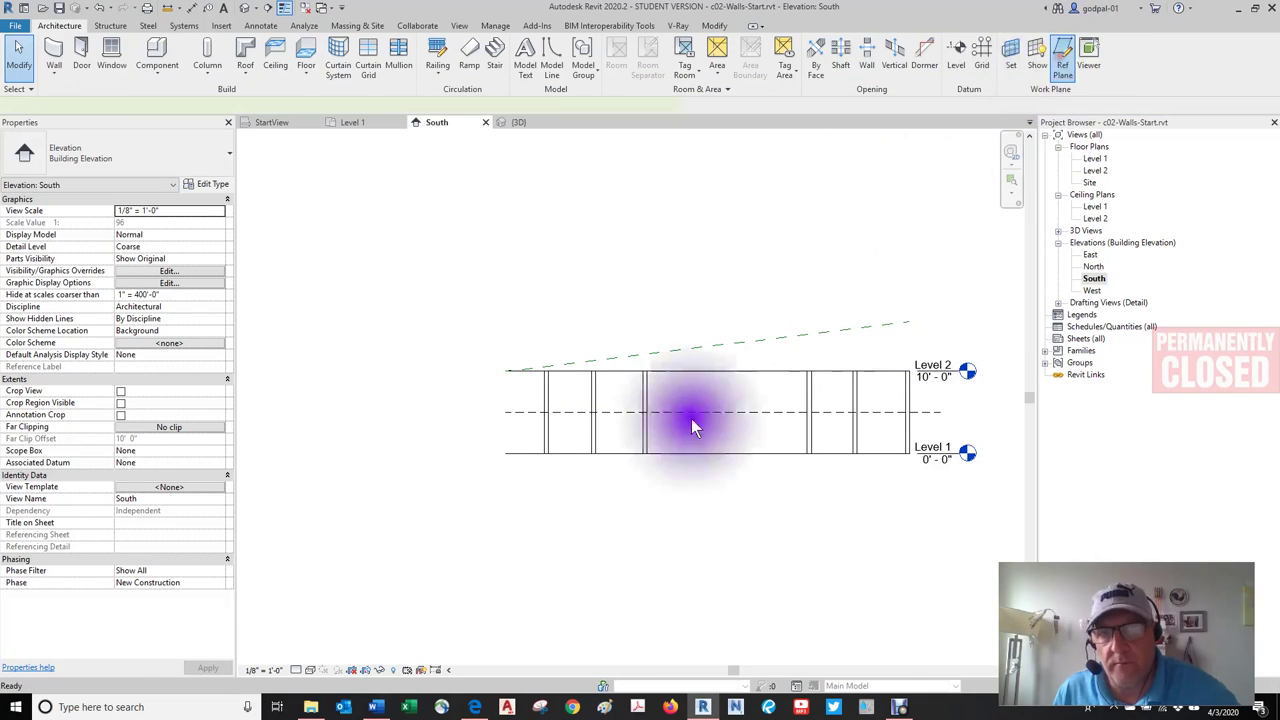
left_click(506, 454)
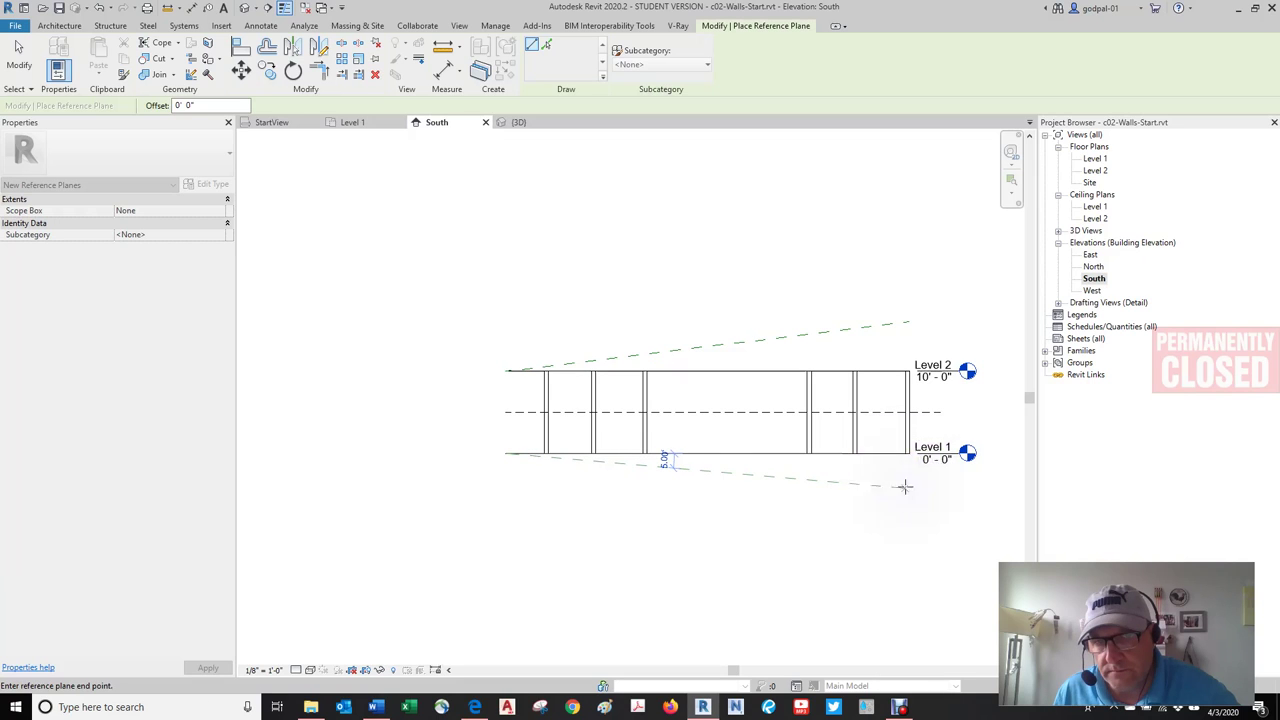
left_click(904, 498)
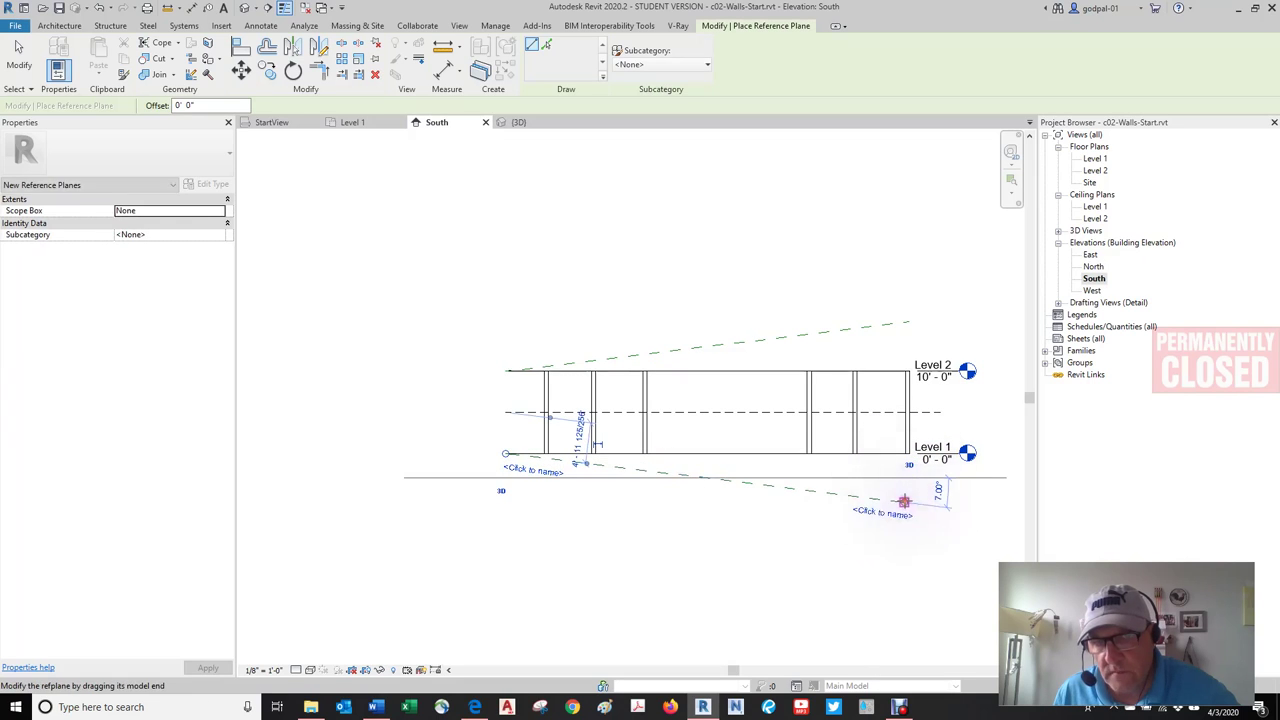
key("Escape")
key("Escape")
middle_click_drag(905, 500, 735, 470)
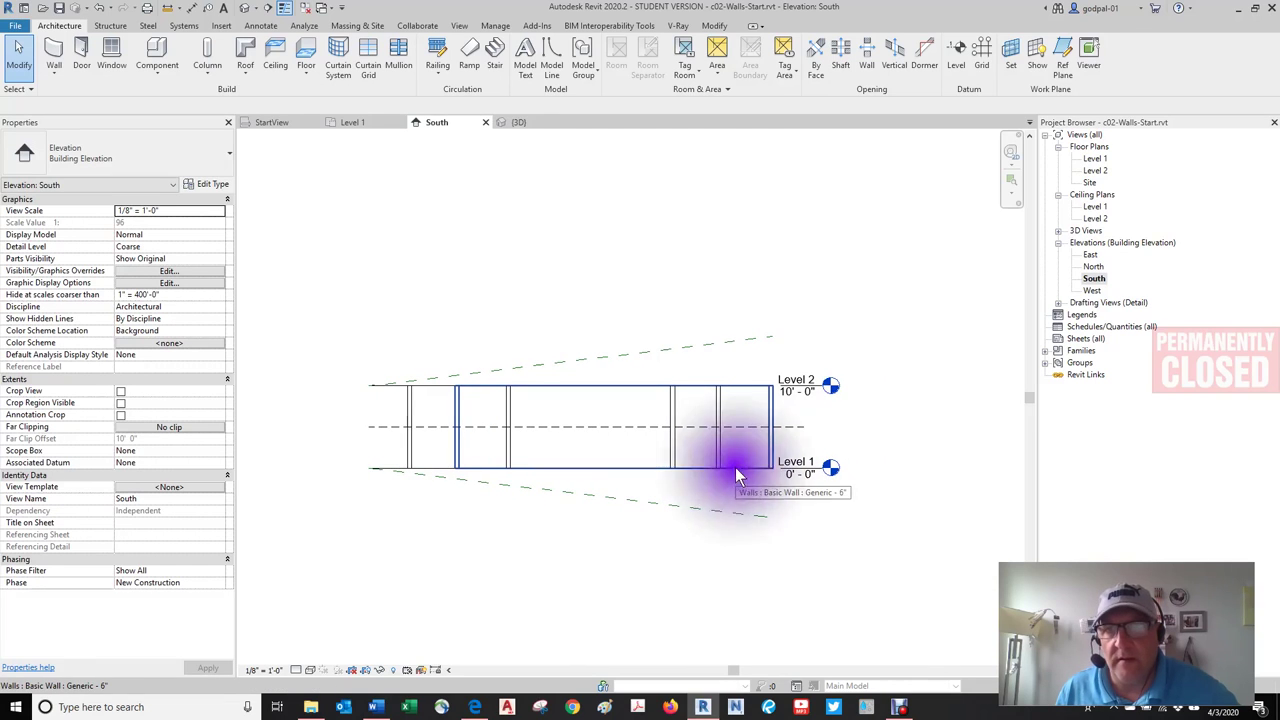
left_click(801, 420)
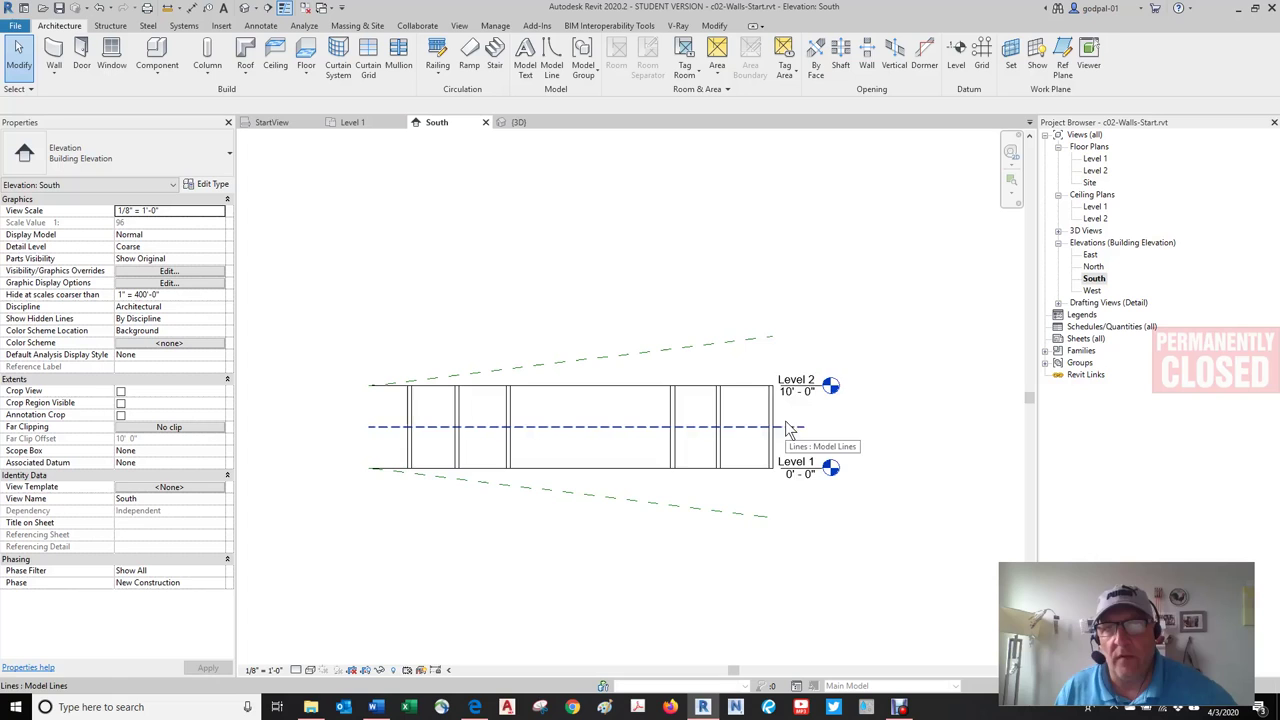
left_click(787, 403)
left_click(794, 403)
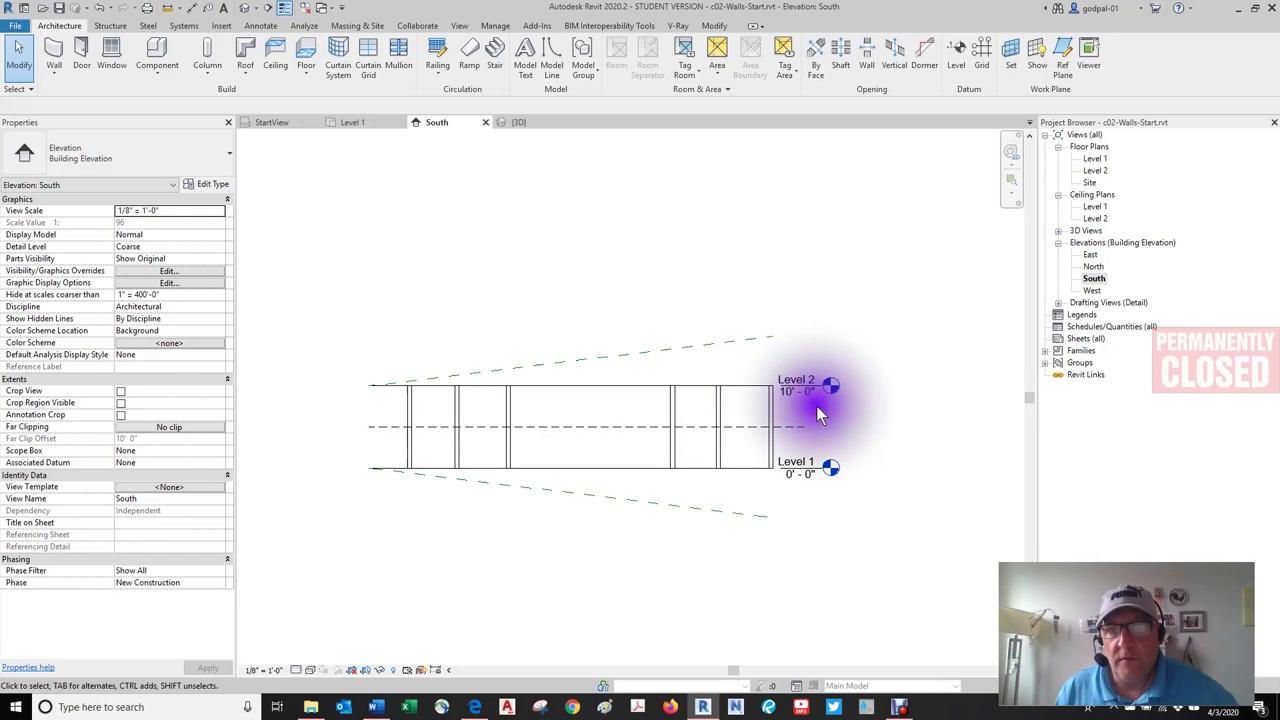
left_click(53, 50)
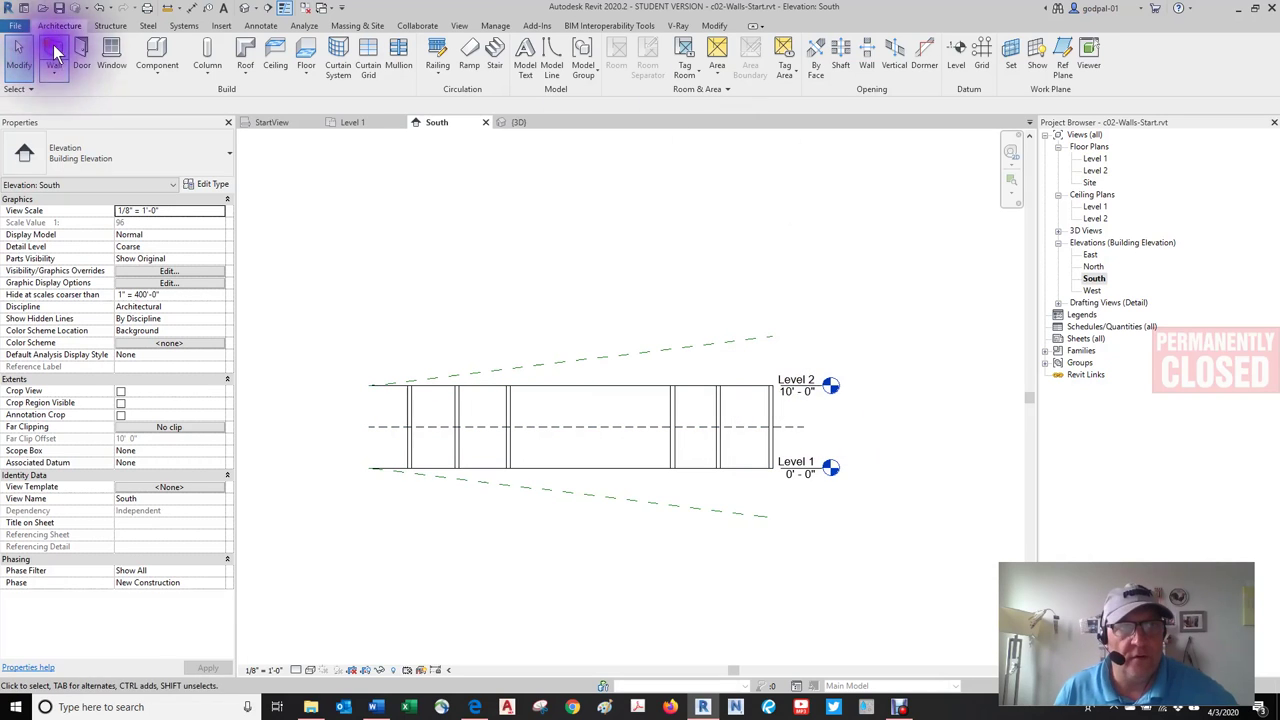
left_click(53, 52)
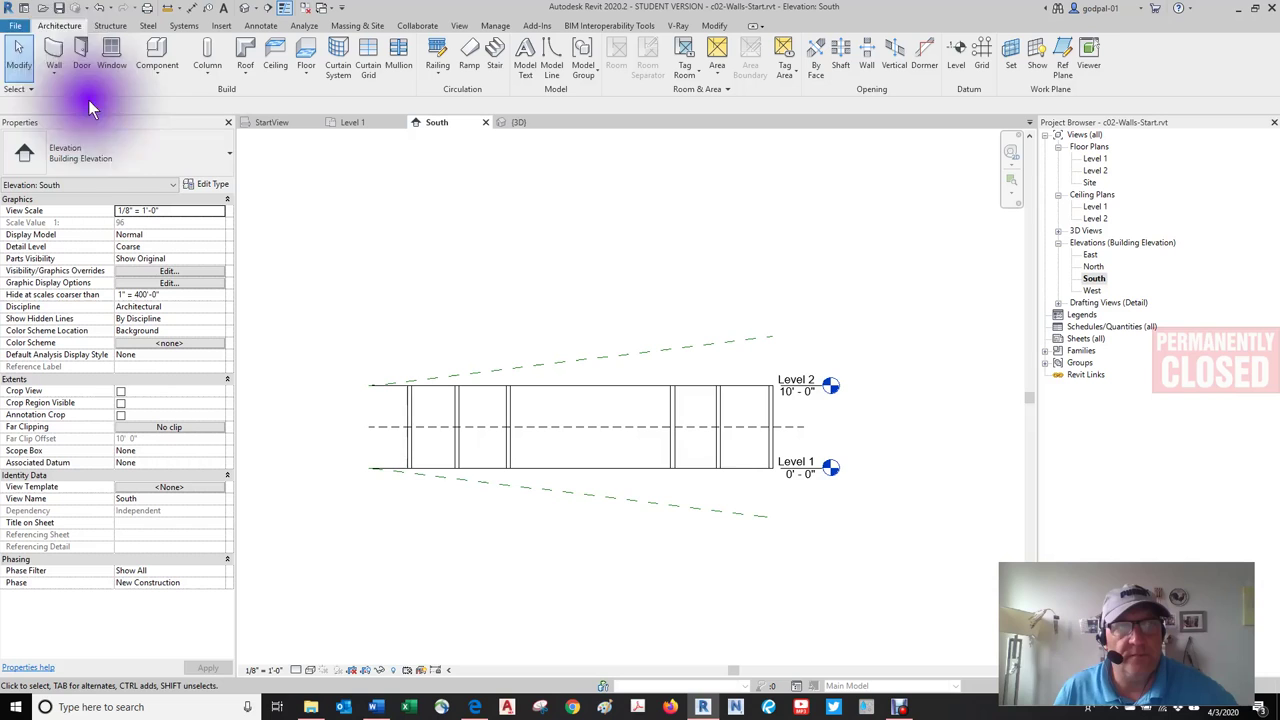
left_click(207, 286)
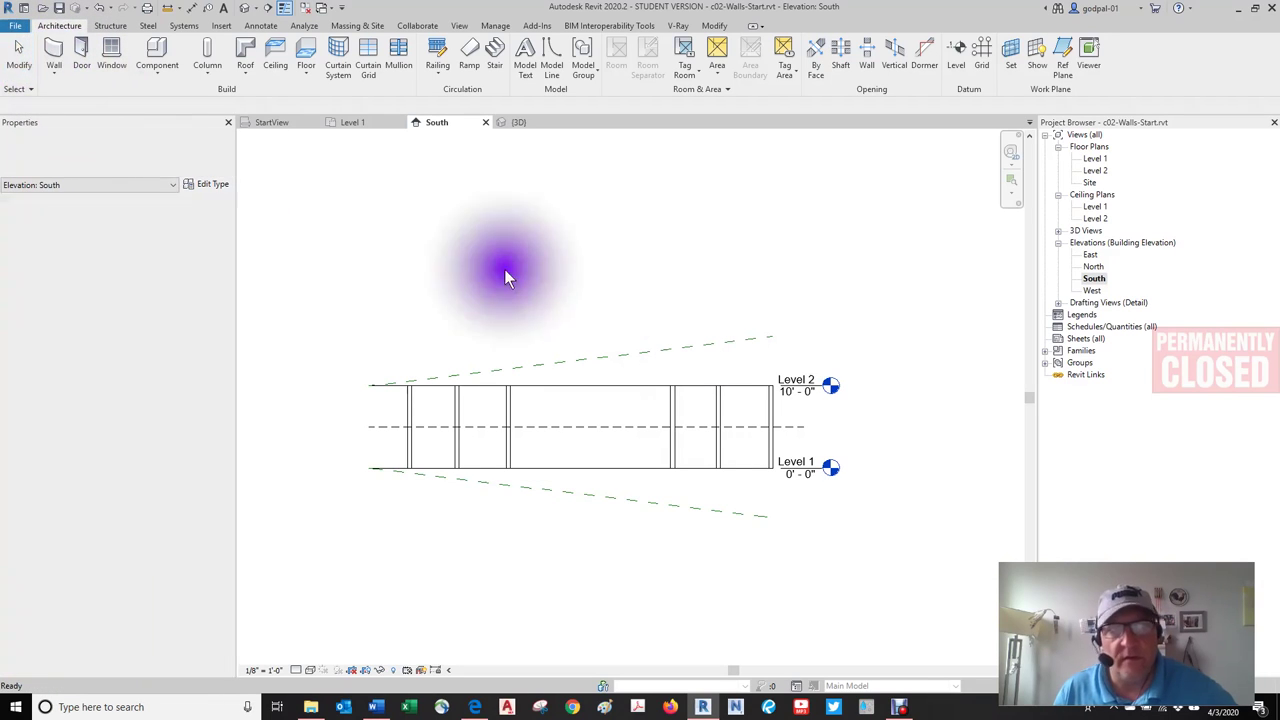
left_click(53, 52)
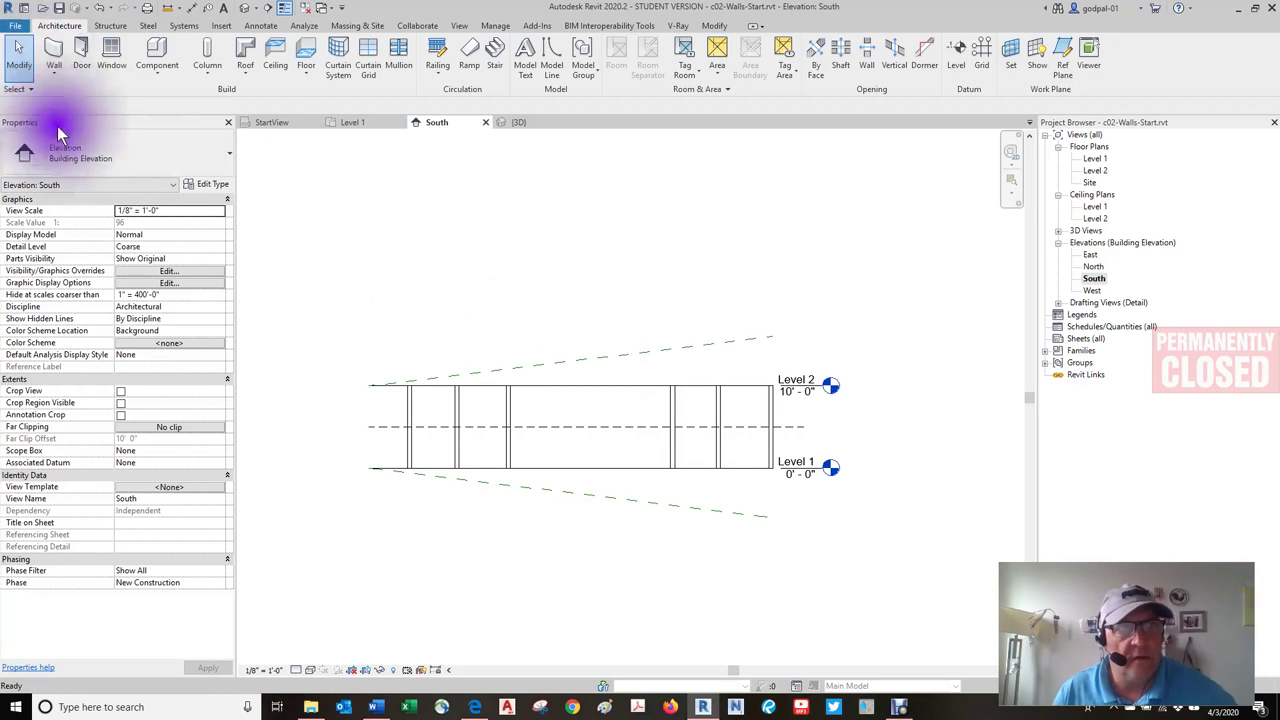
left_click(54, 75)
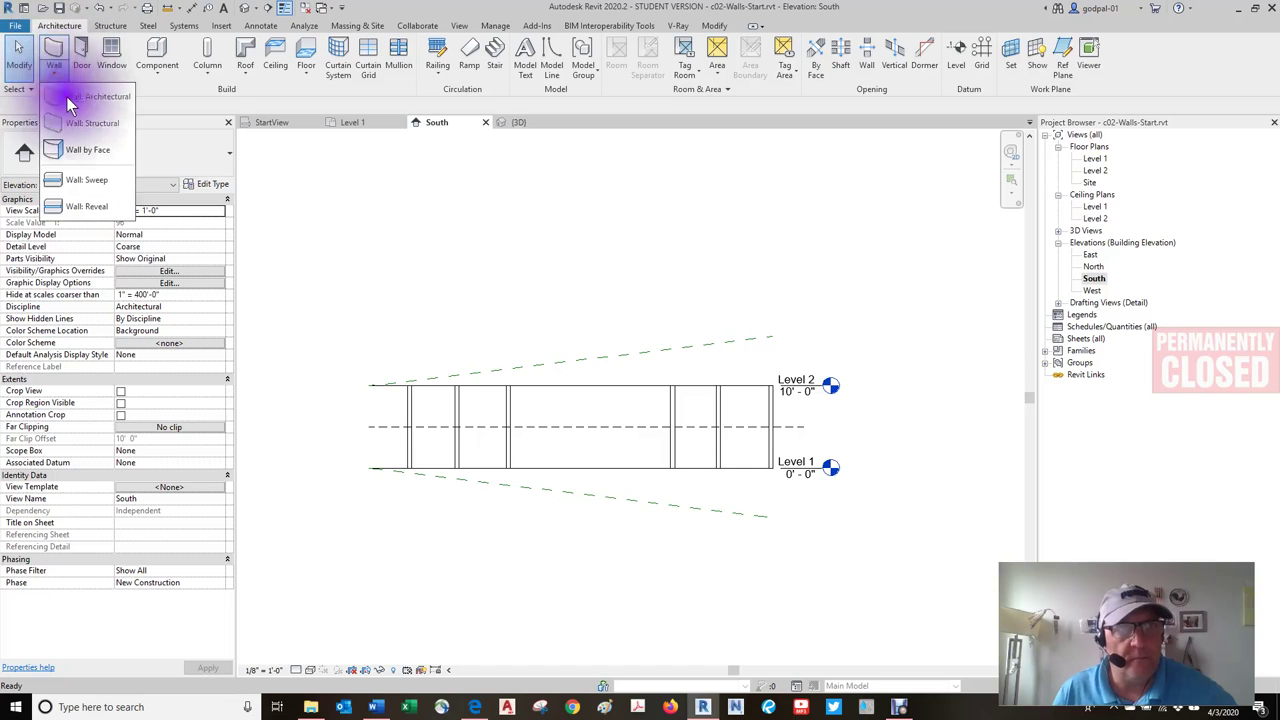
left_click(716, 349)
left_click(717, 342)
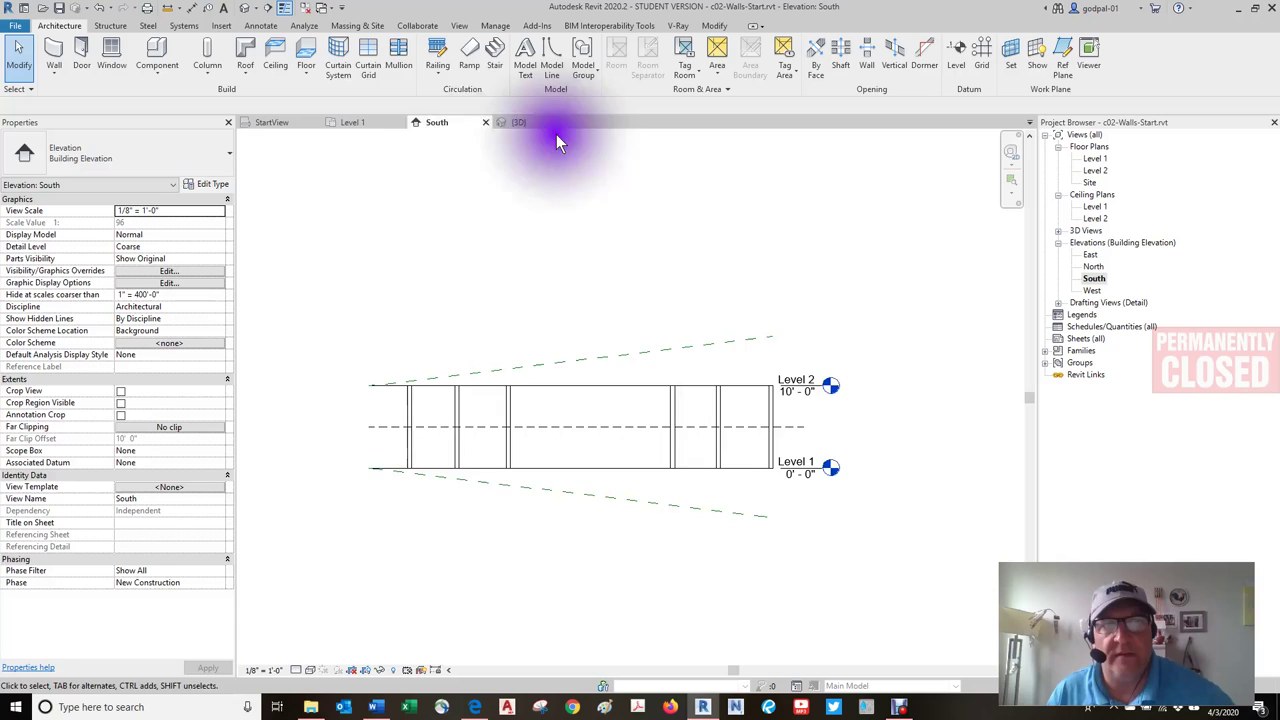
left_click(366, 121)
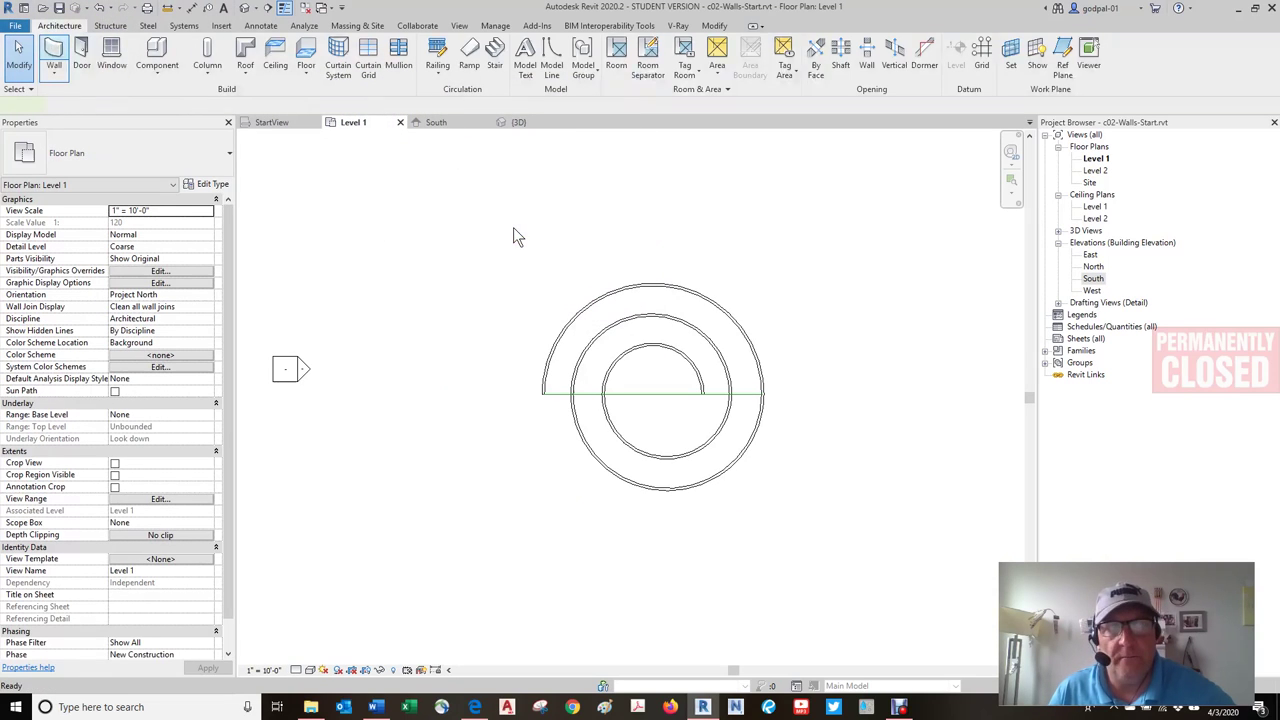
key("w")
key("a")
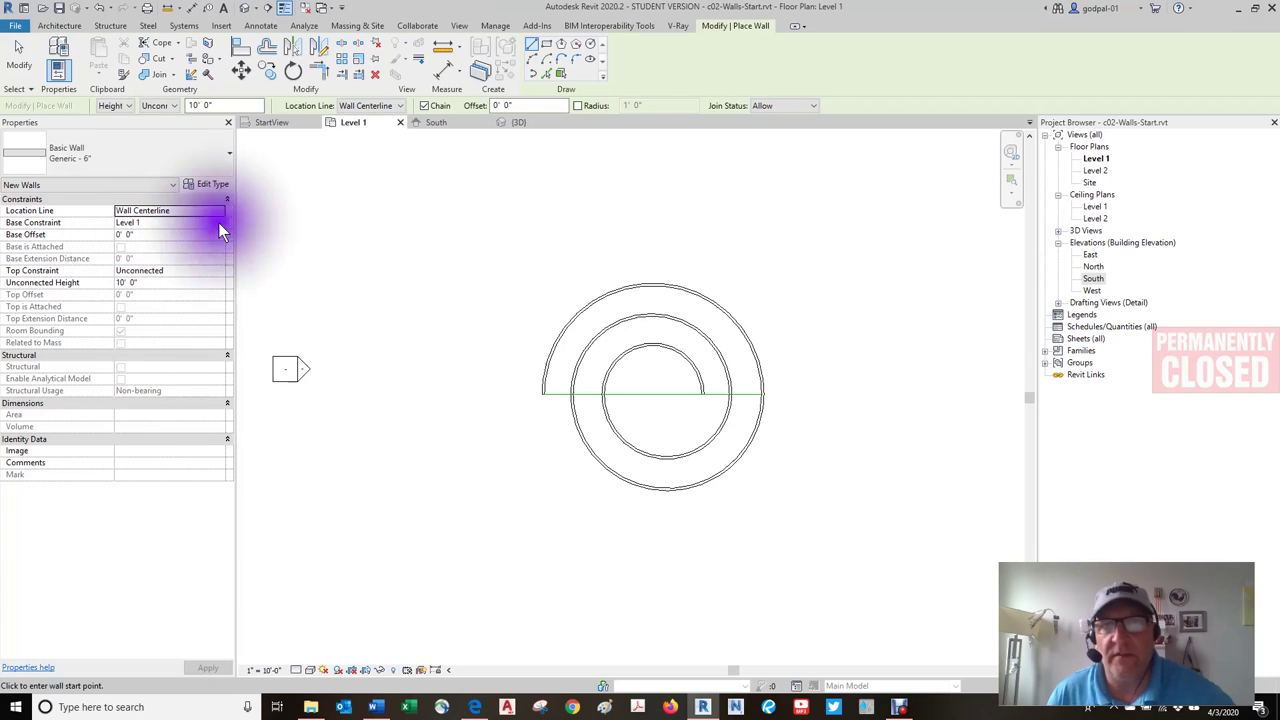
key("Escape")
key("Escape")
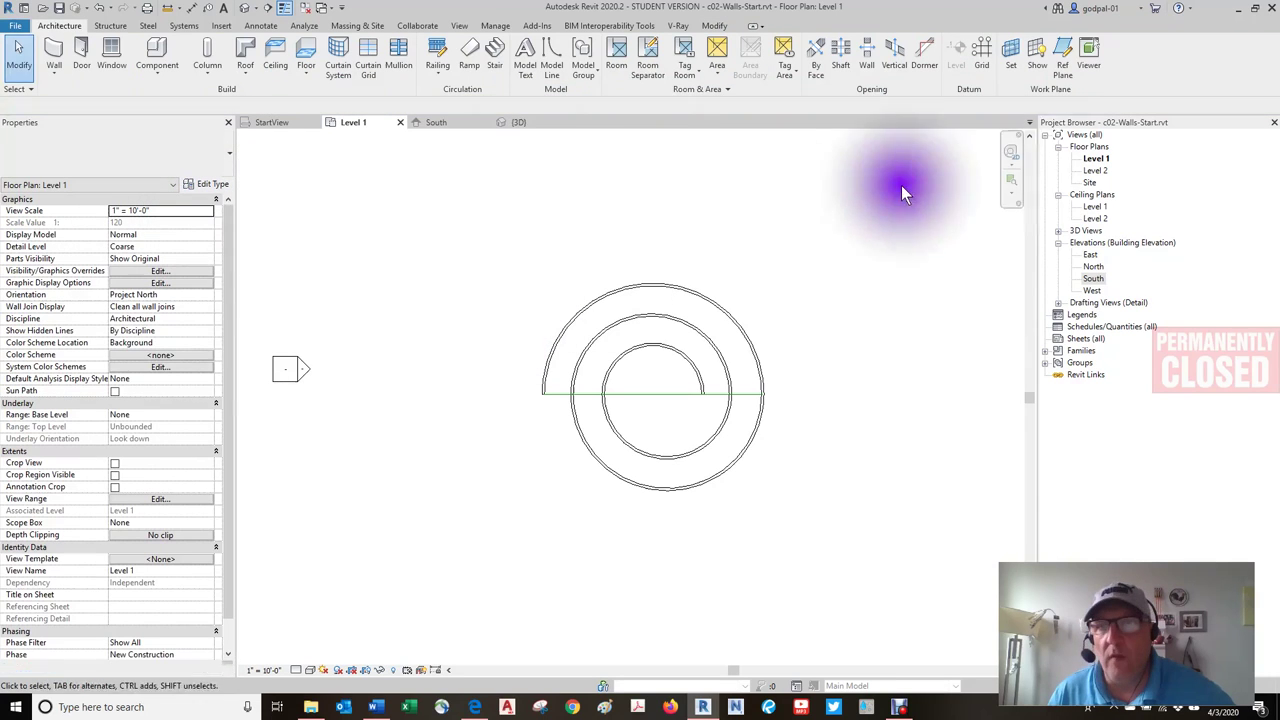
left_click(456, 122)
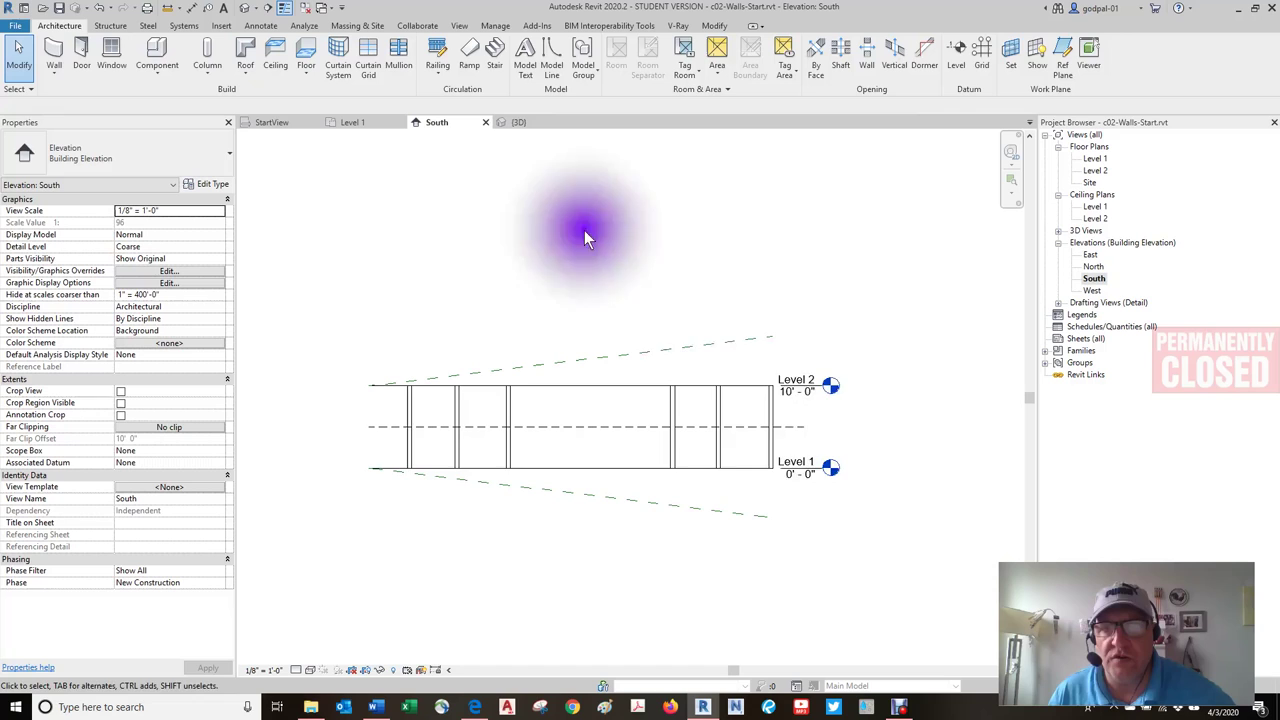
left_click(803, 467)
left_click_drag(751, 469, 755, 606)
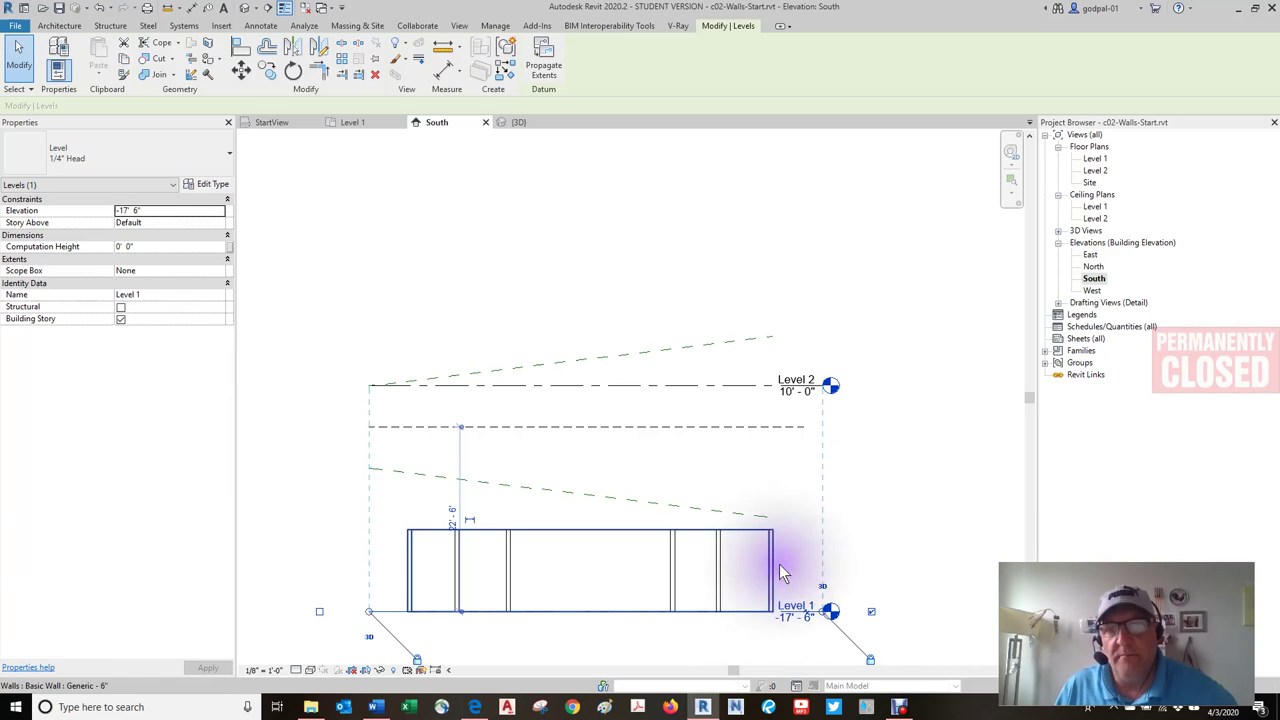
left_click(98, 7)
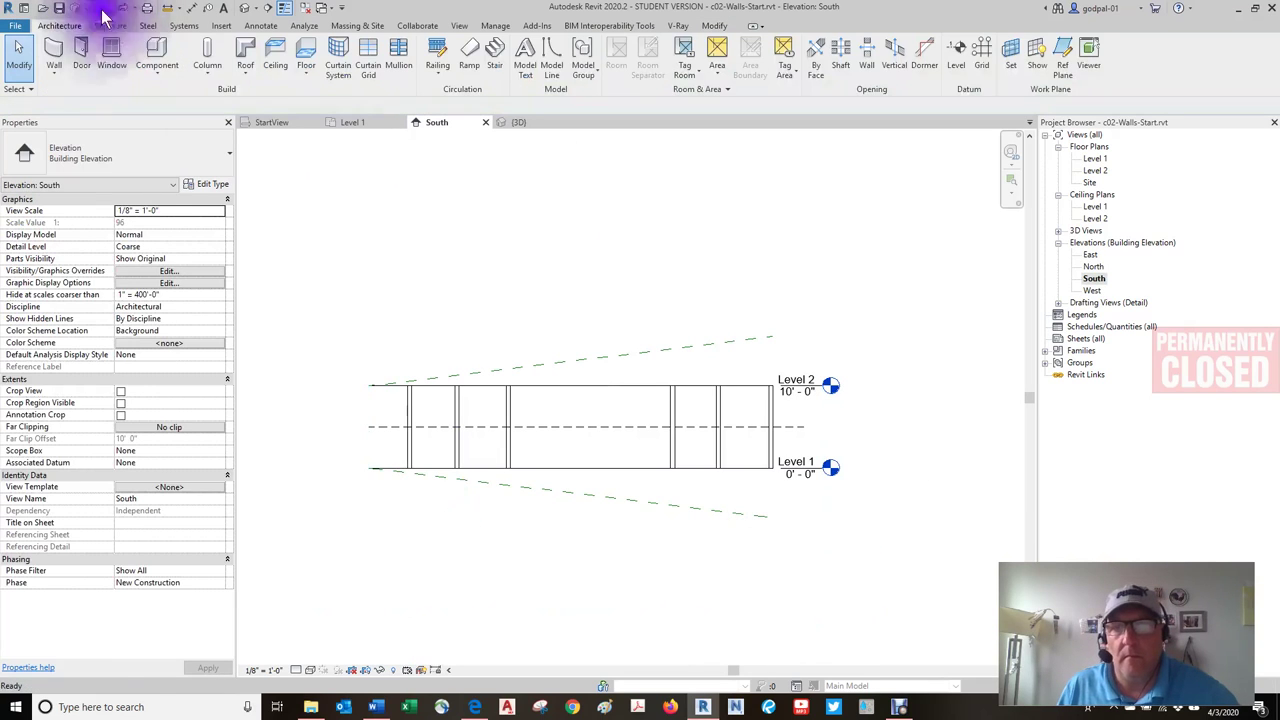
left_click(757, 388)
left_click(804, 386)
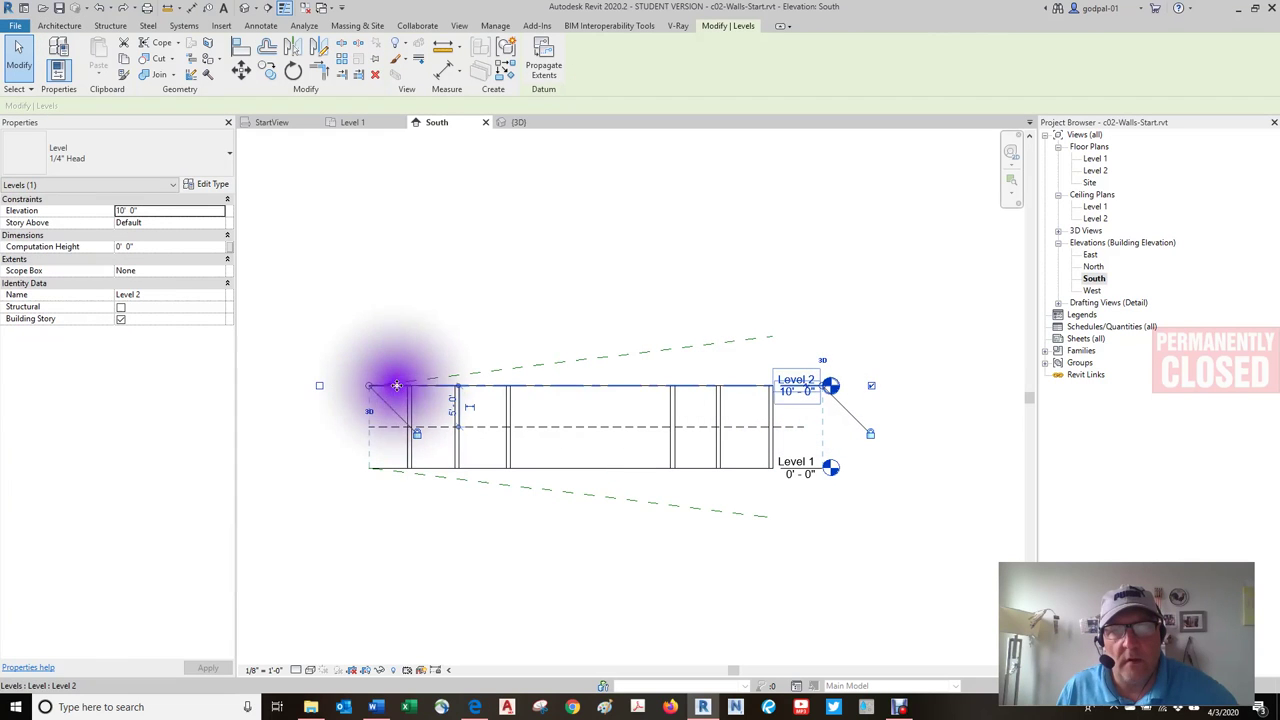
left_click_drag(391, 383, 394, 196)
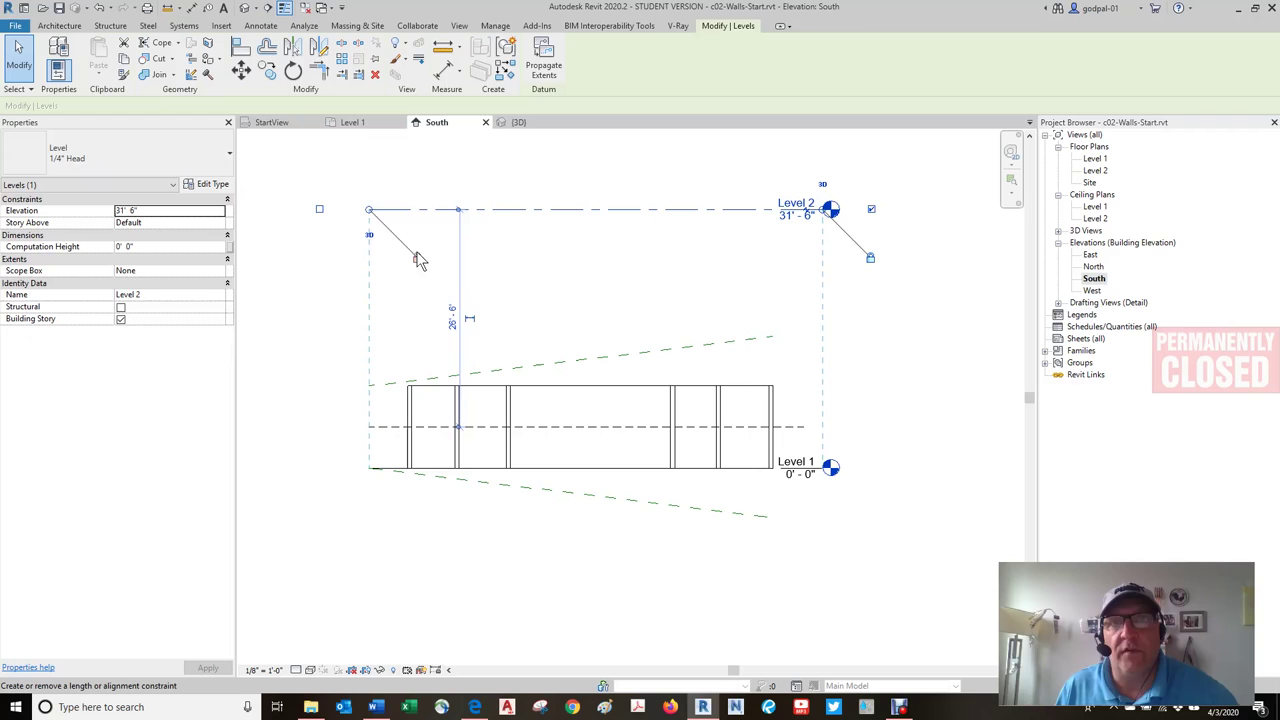
left_click(99, 7)
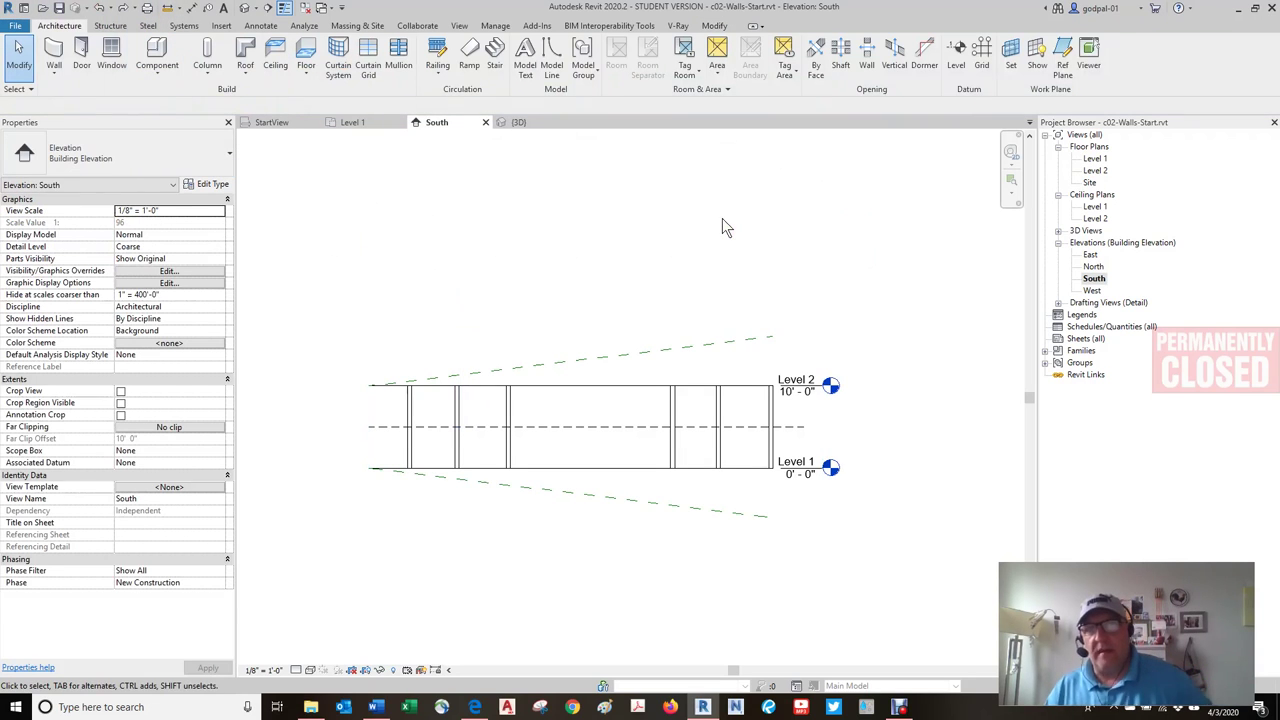
left_click(722, 220)
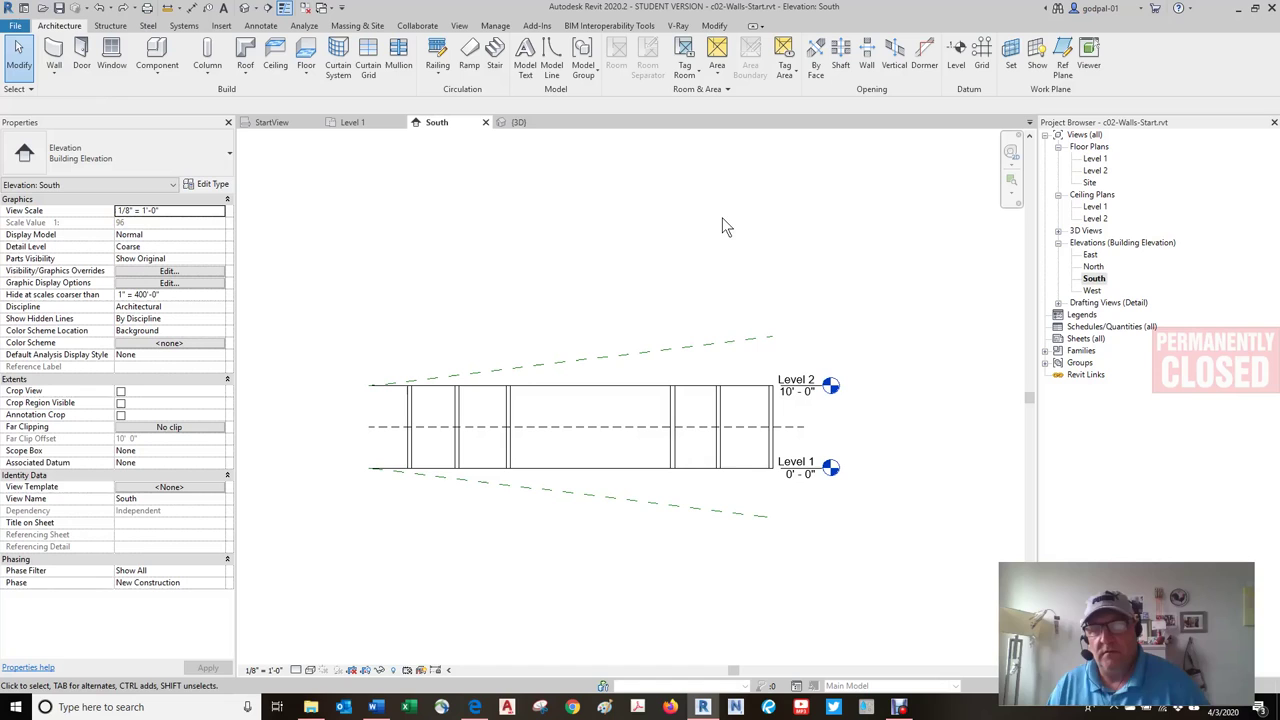
left_click(721, 216)
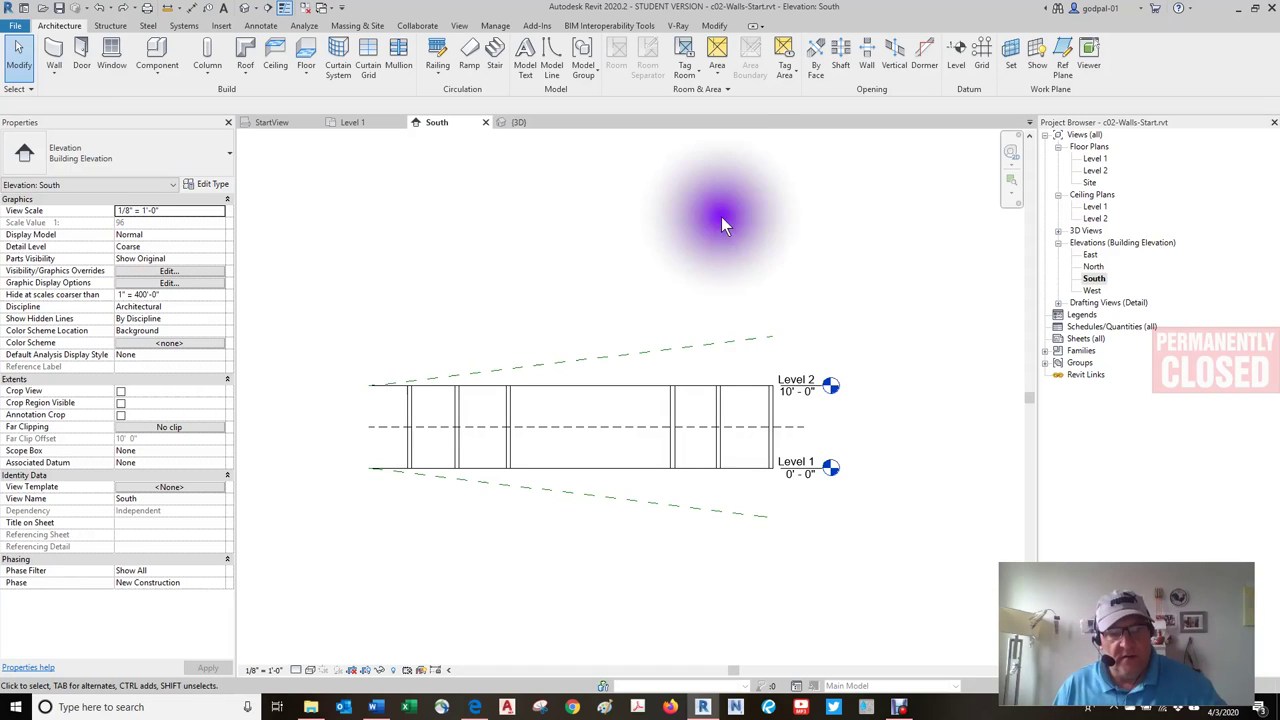
left_click(781, 406)
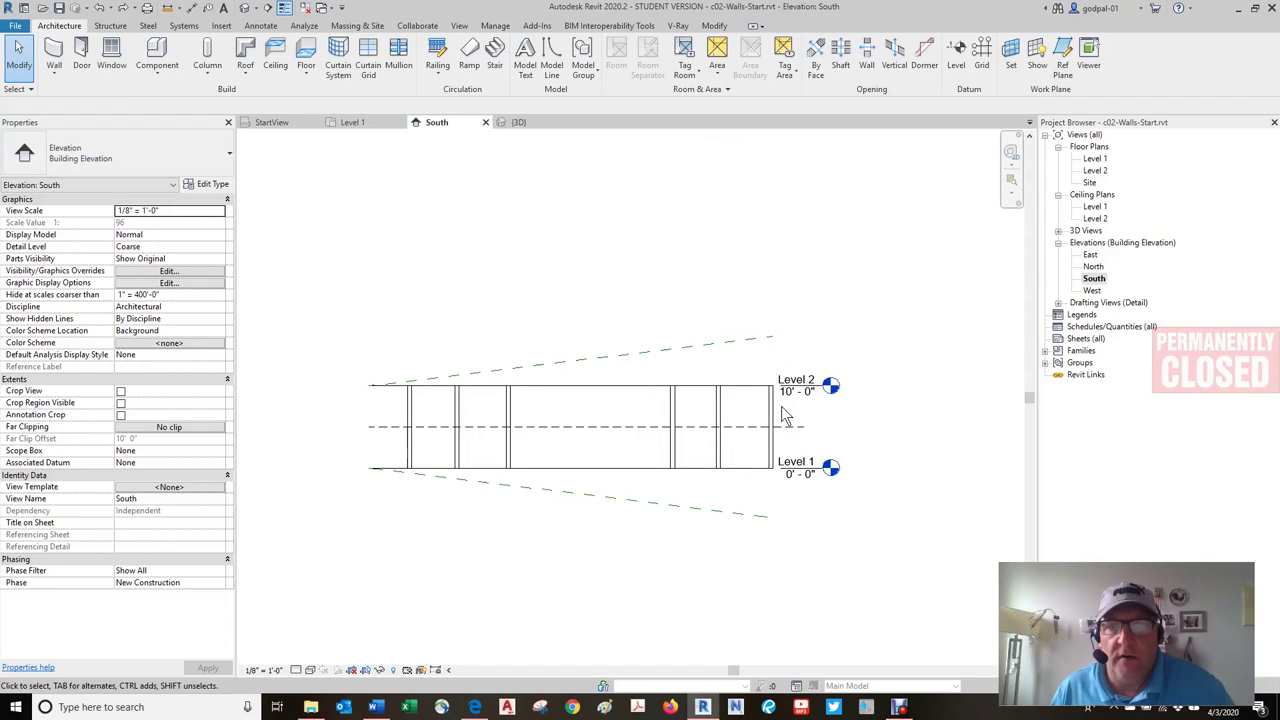
left_click(769, 410)
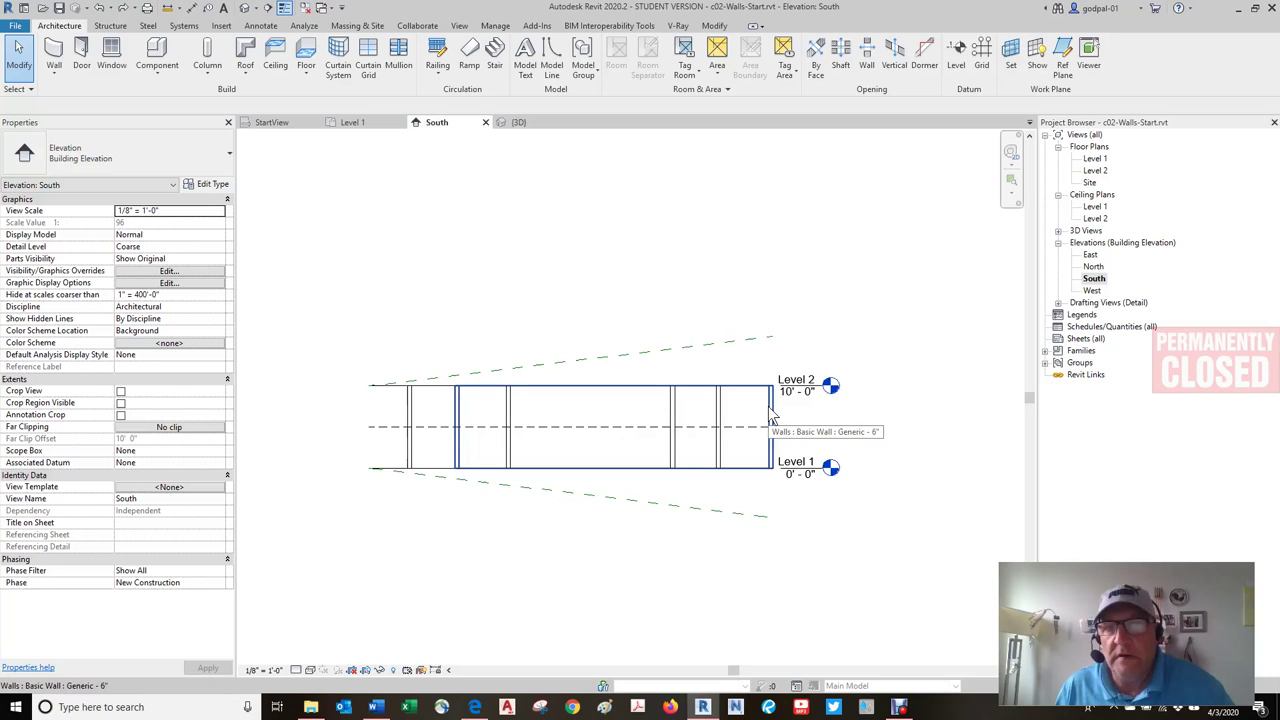
left_click(768, 409)
left_click(673, 468)
left_click(674, 466)
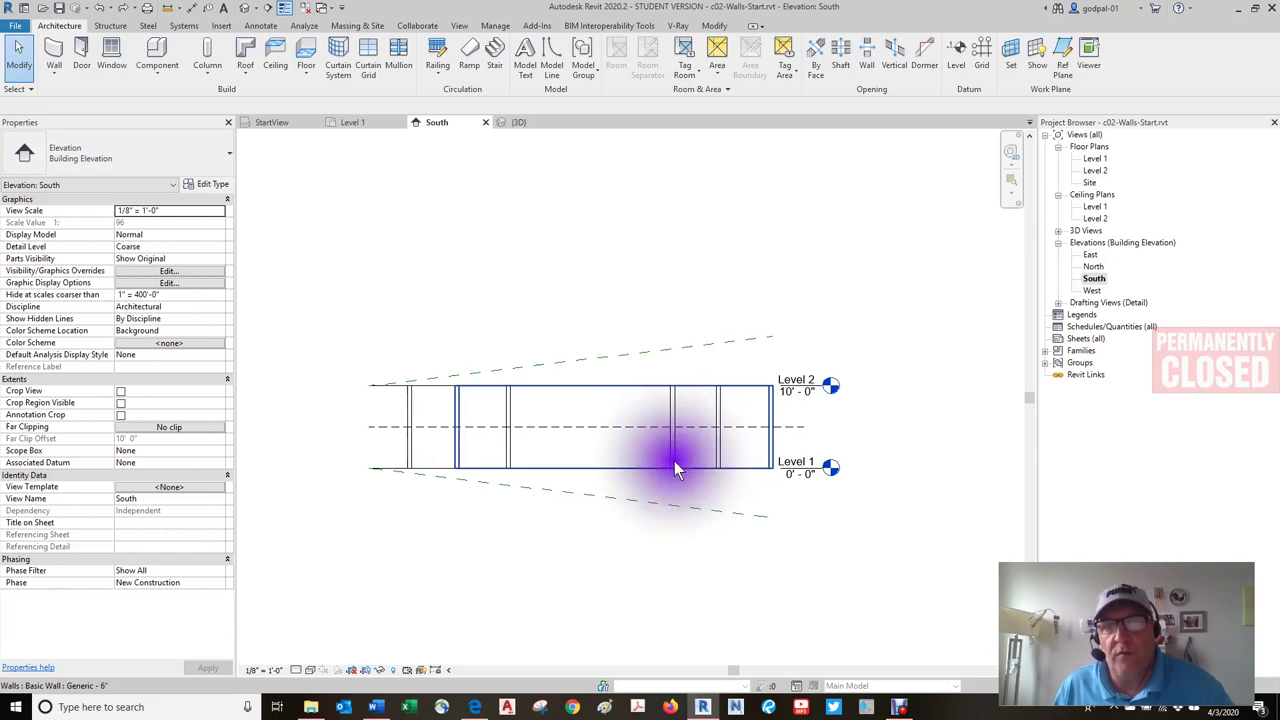
left_click(679, 440)
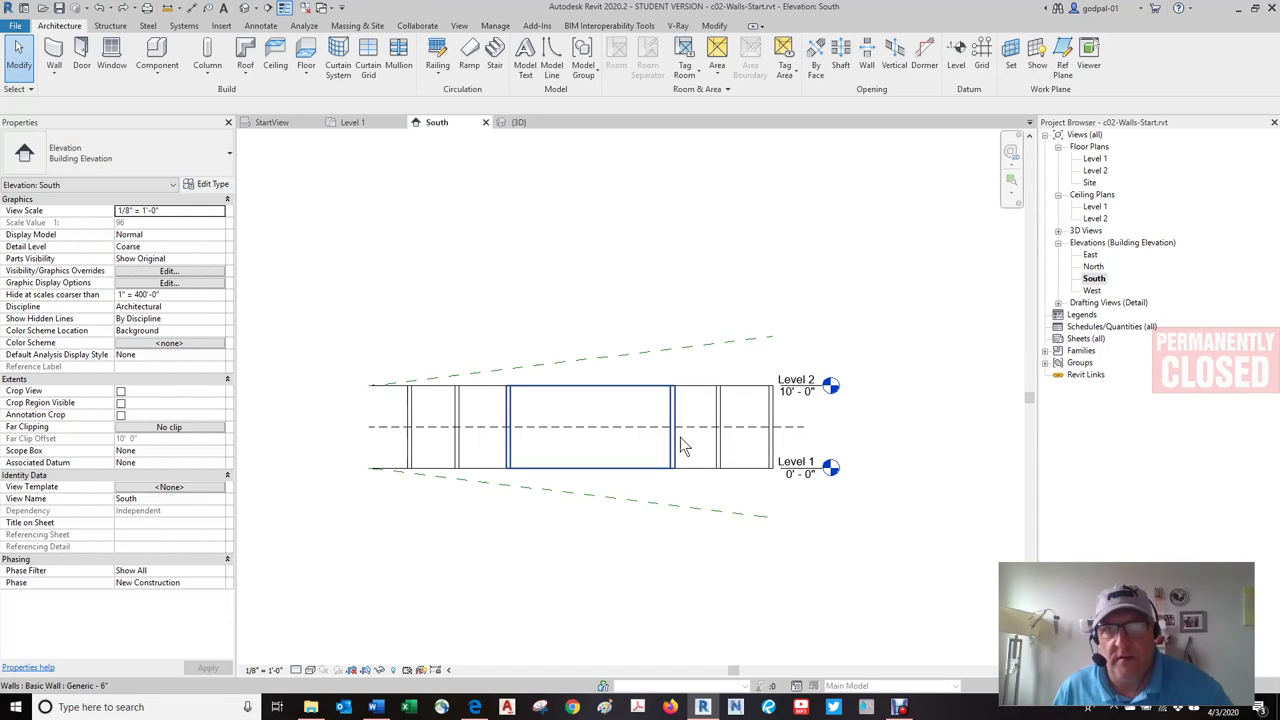
left_click(691, 383)
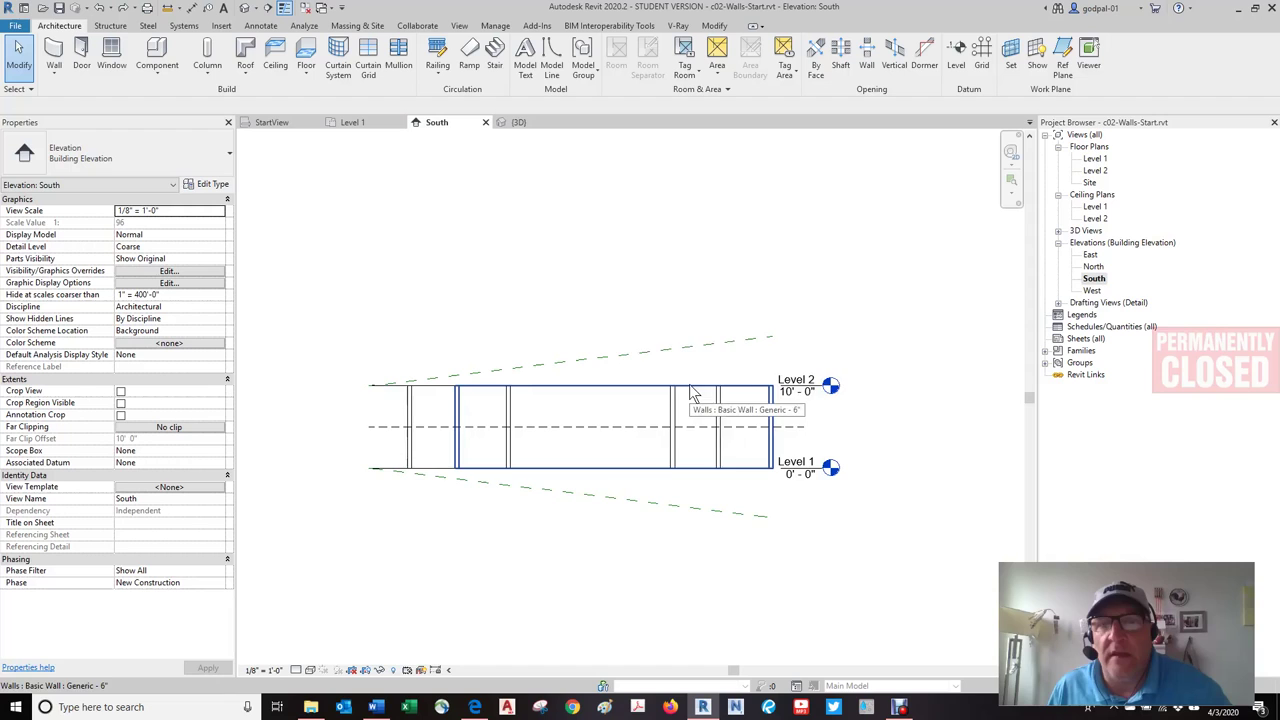
left_click(820, 360)
left_click(822, 355)
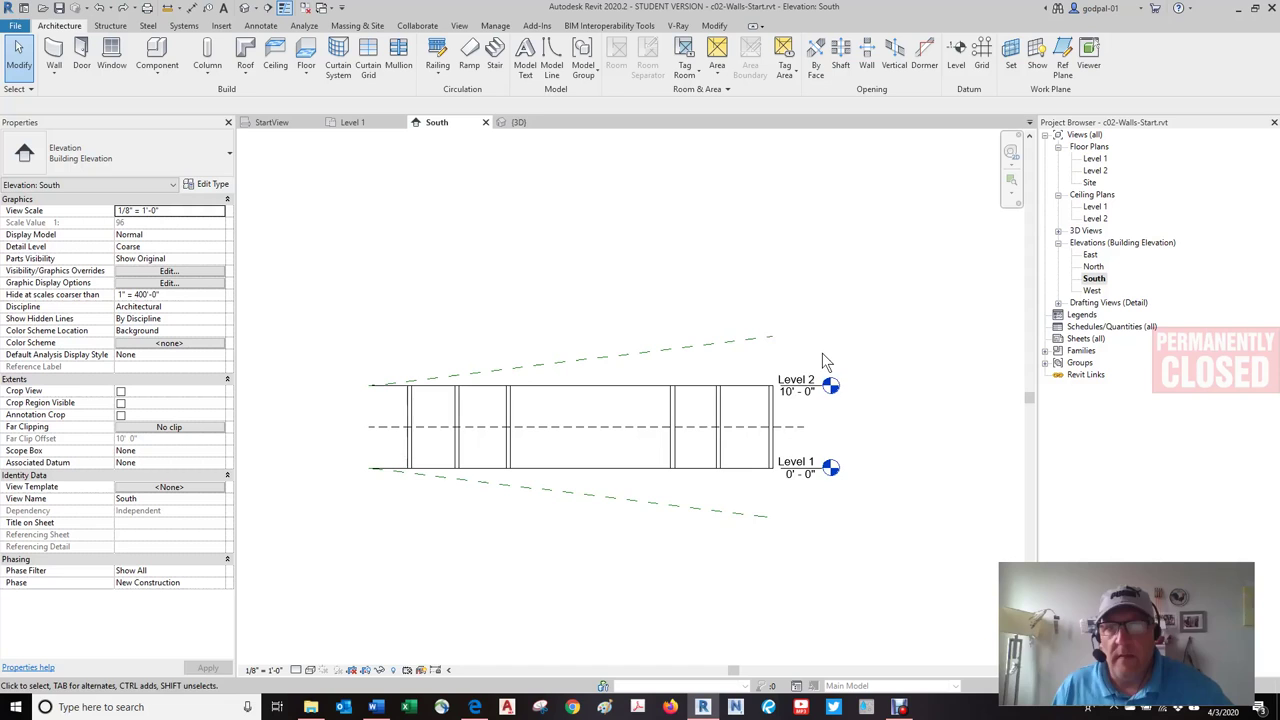
left_click(822, 357)
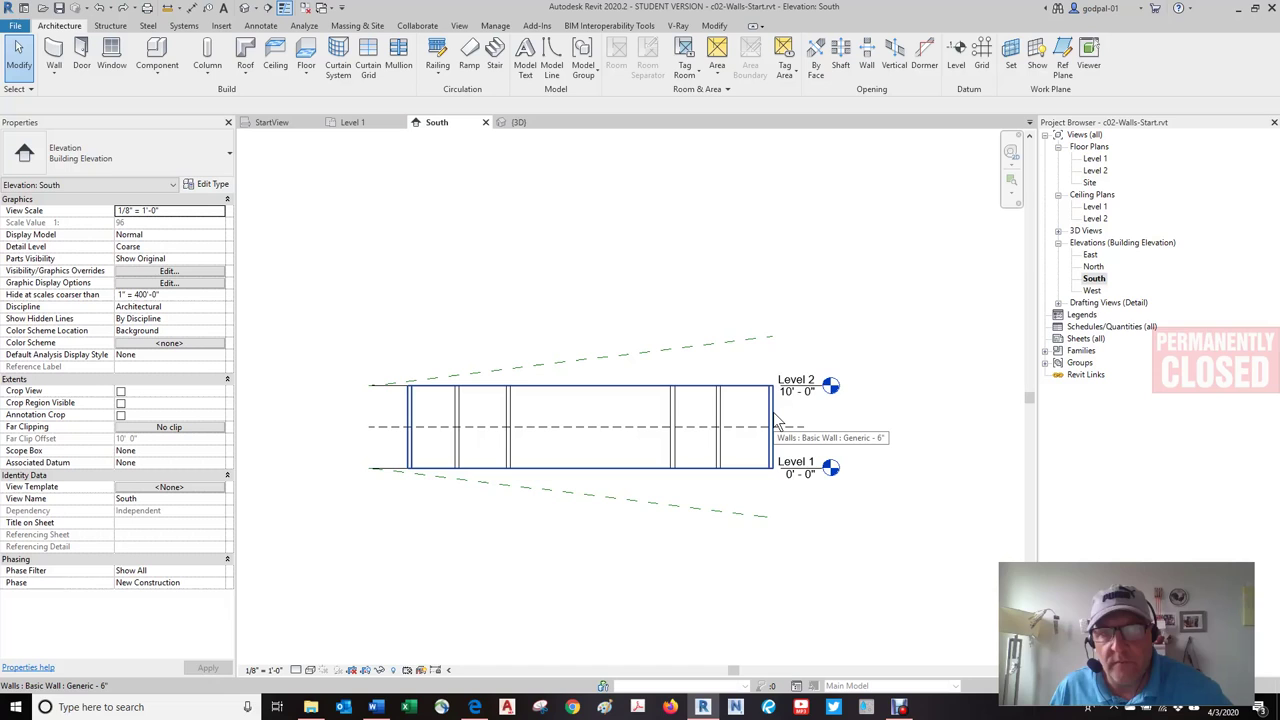
Step: Tab-select all five chained walls and start Attach Top/Base with Top chosen
left_click(823, 423)
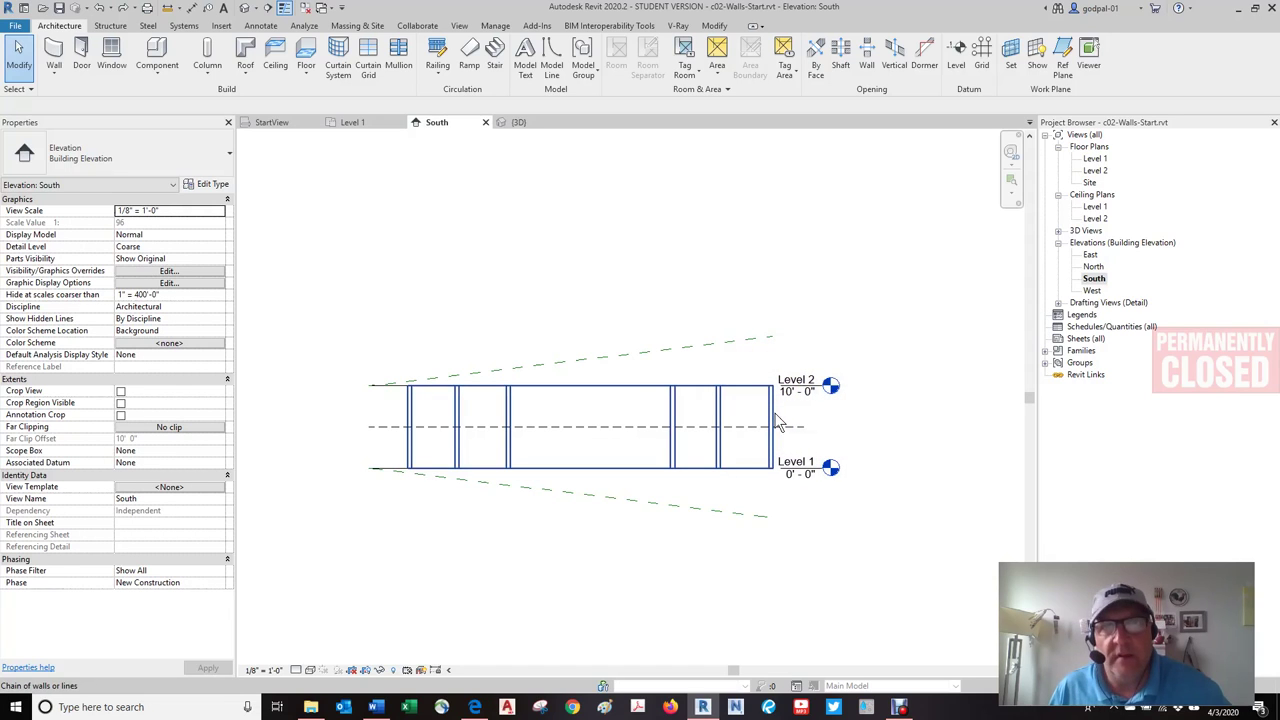
left_click(778, 421)
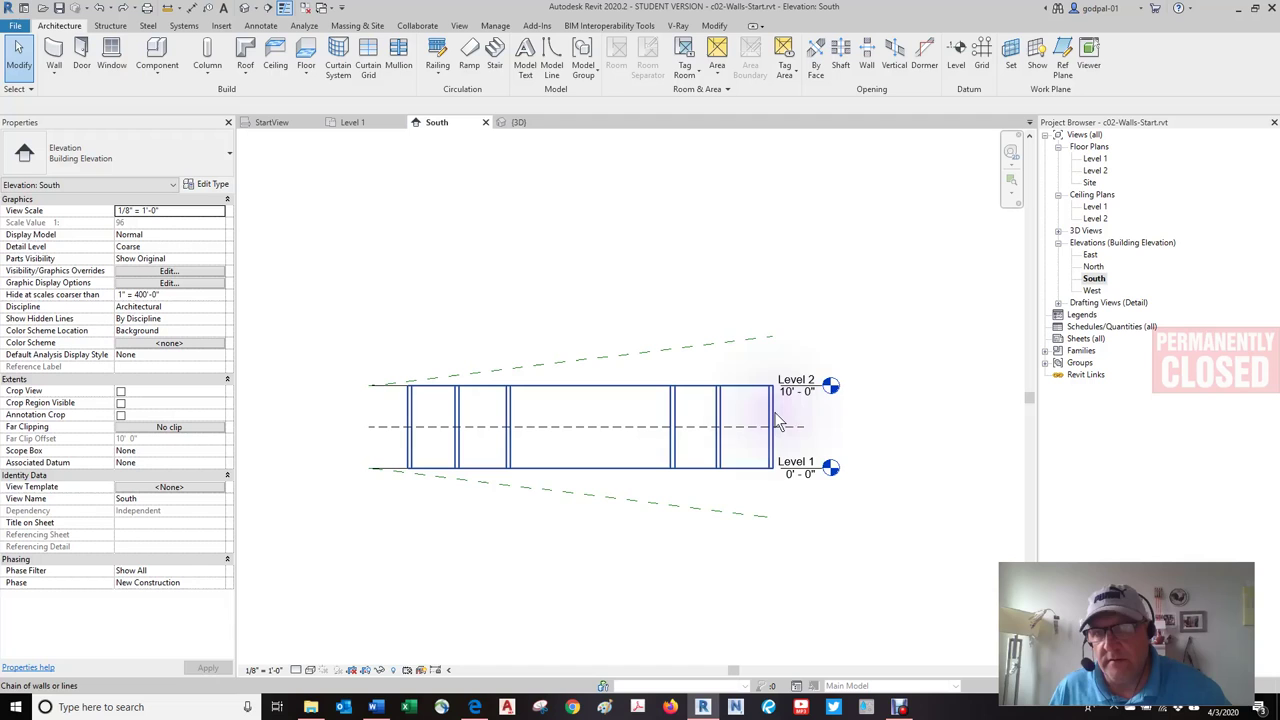
left_click(778, 421)
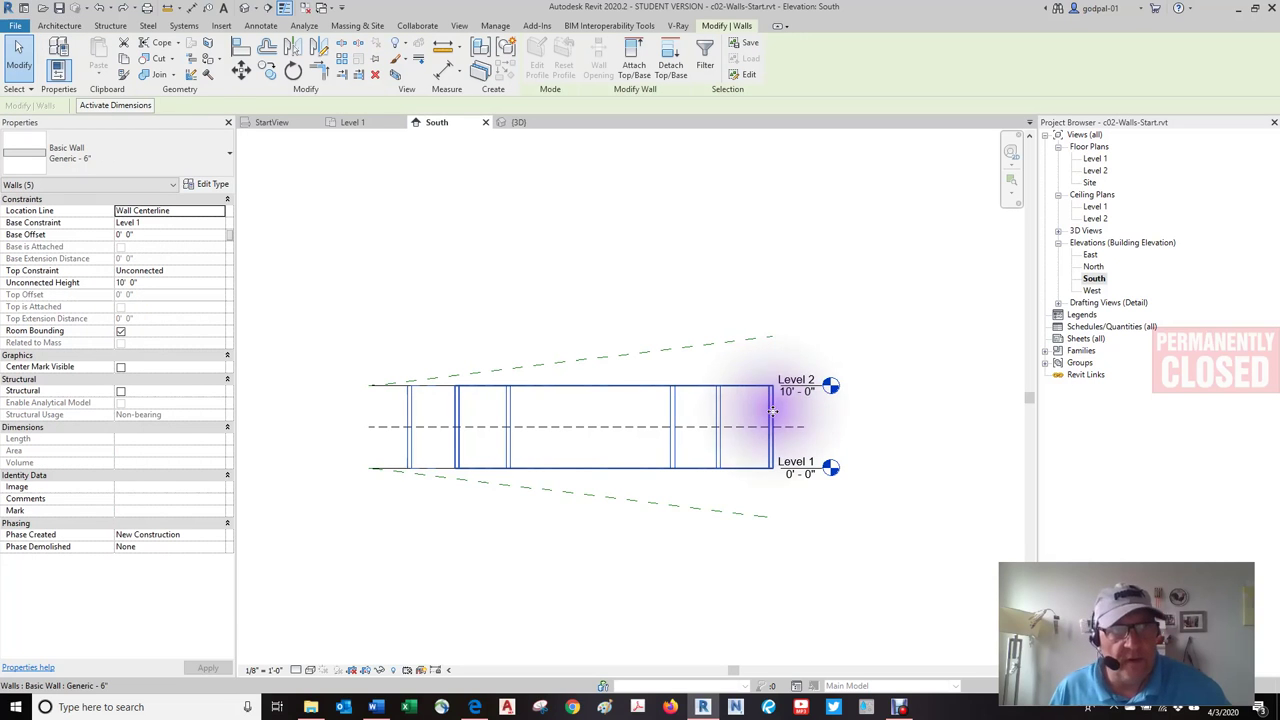
left_click(654, 372)
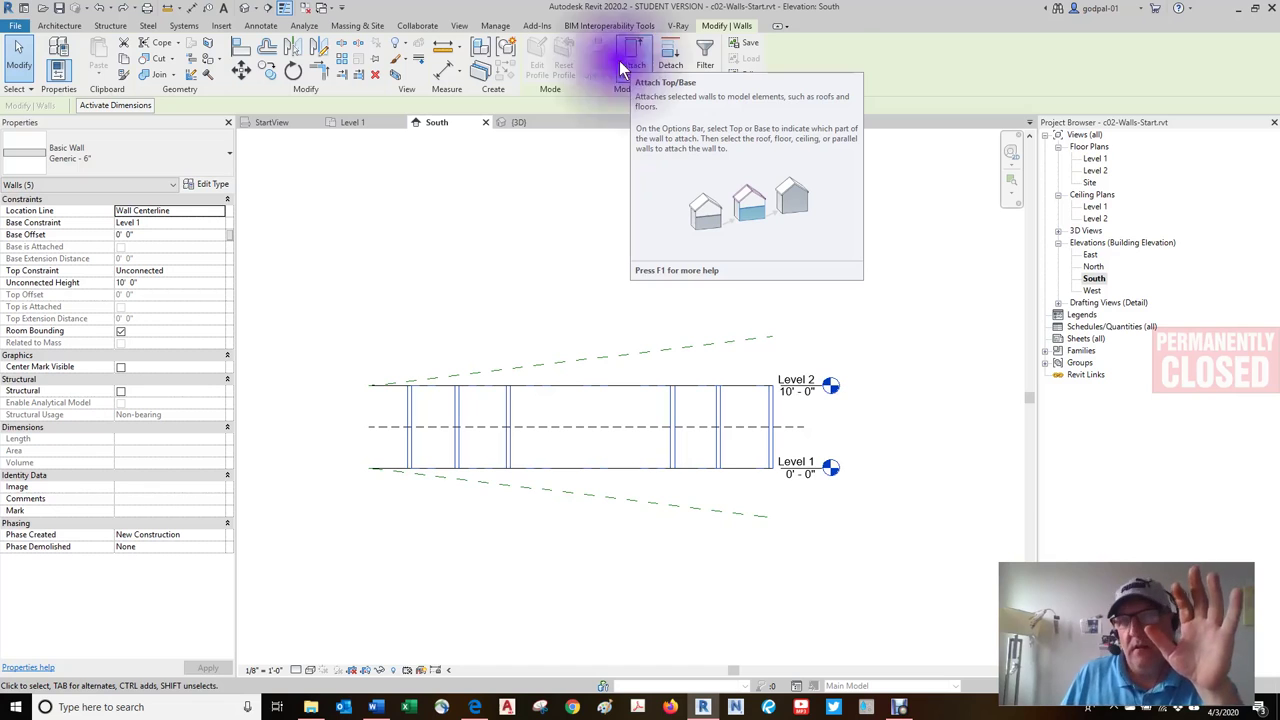
left_click(631, 56)
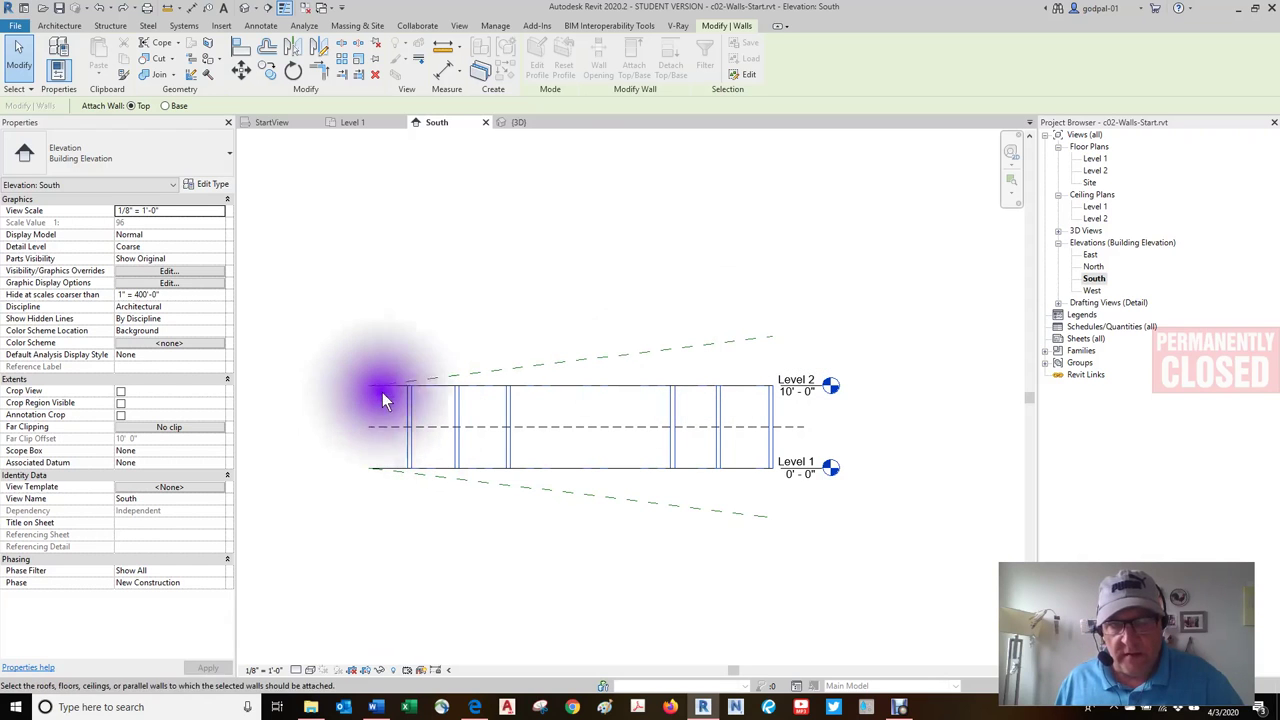
Step: Cancel the wall top attachment and clear the briefly selected Level 2 datum
scroll(404, 387, "up", 1)
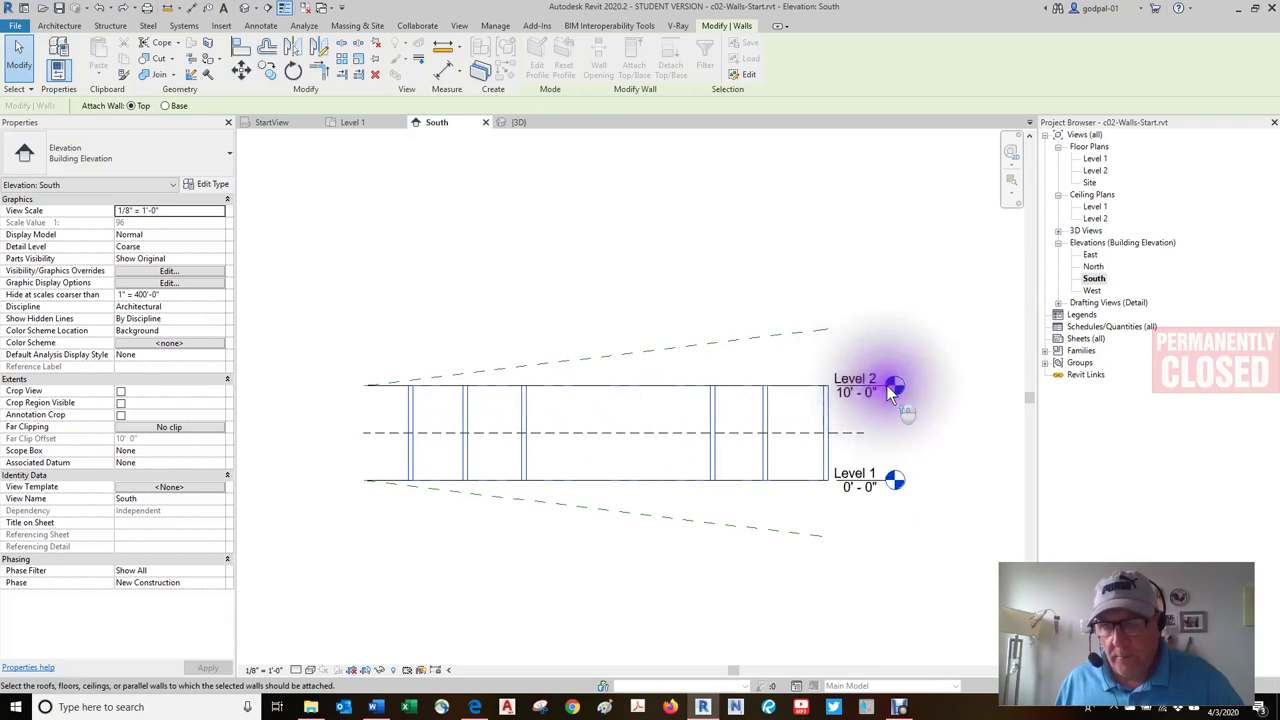
scroll(886, 385, "up", 3)
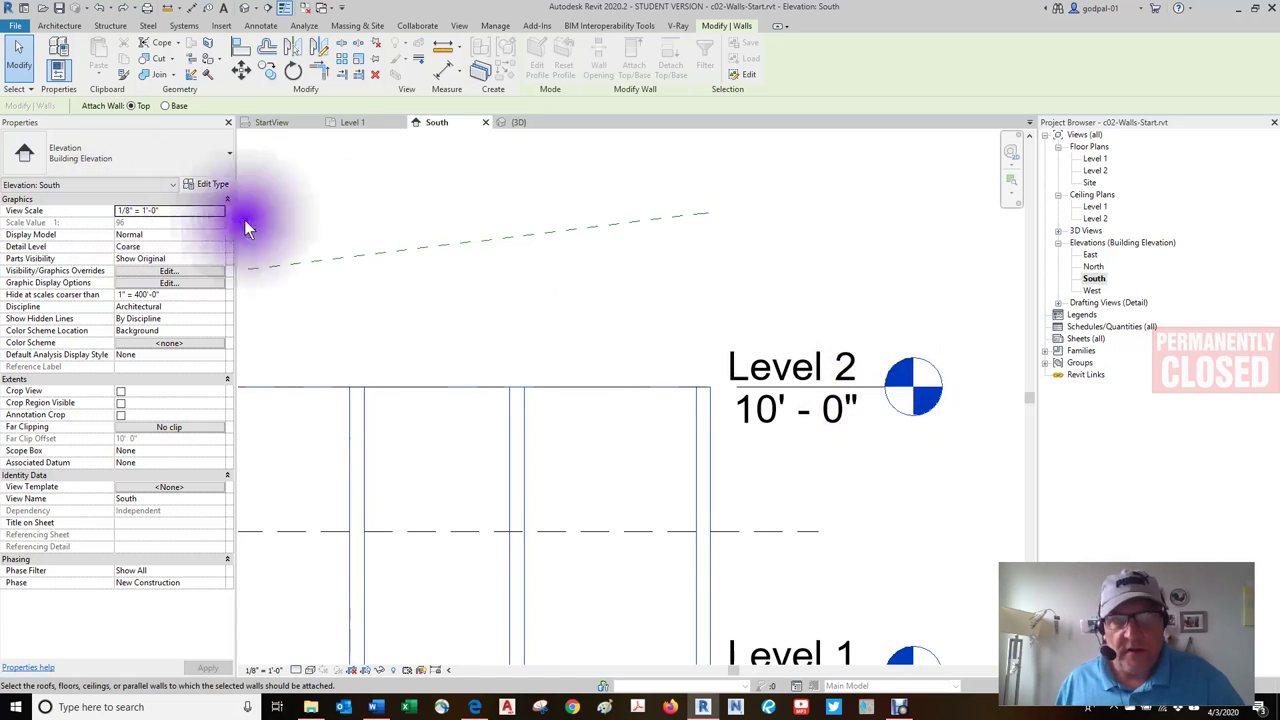
key("Escape")
key("Escape")
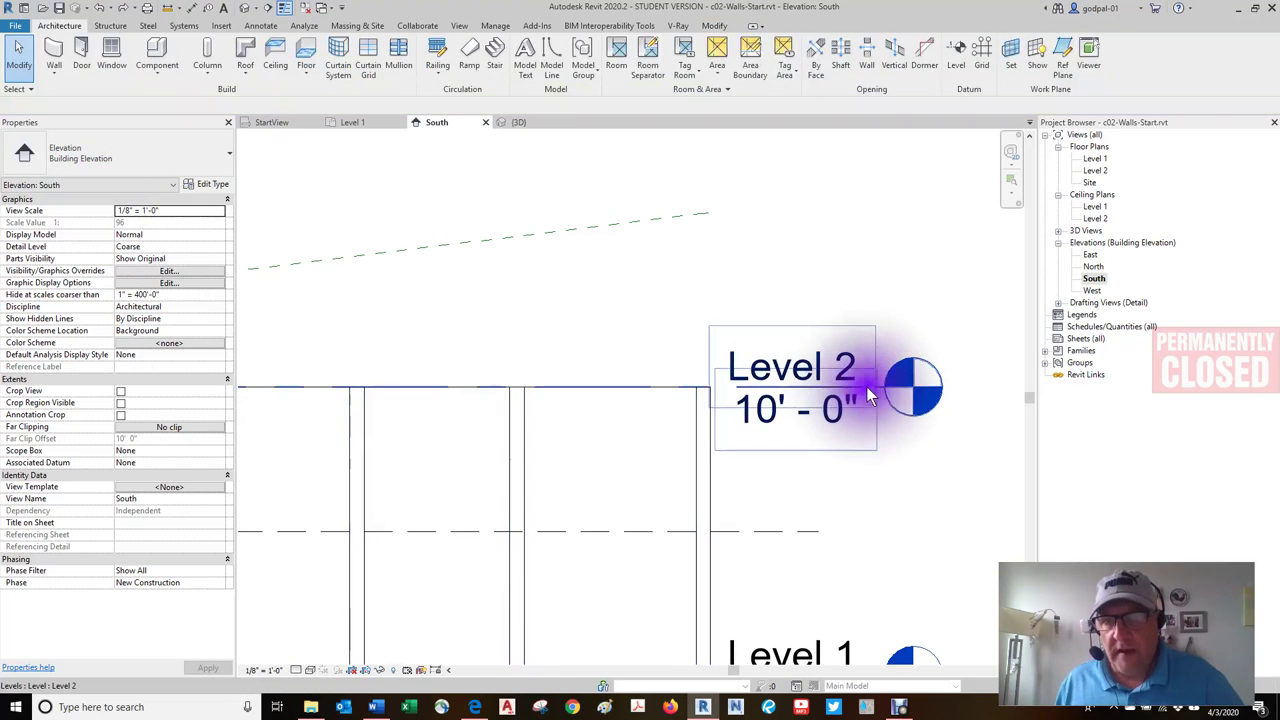
left_click(870, 395)
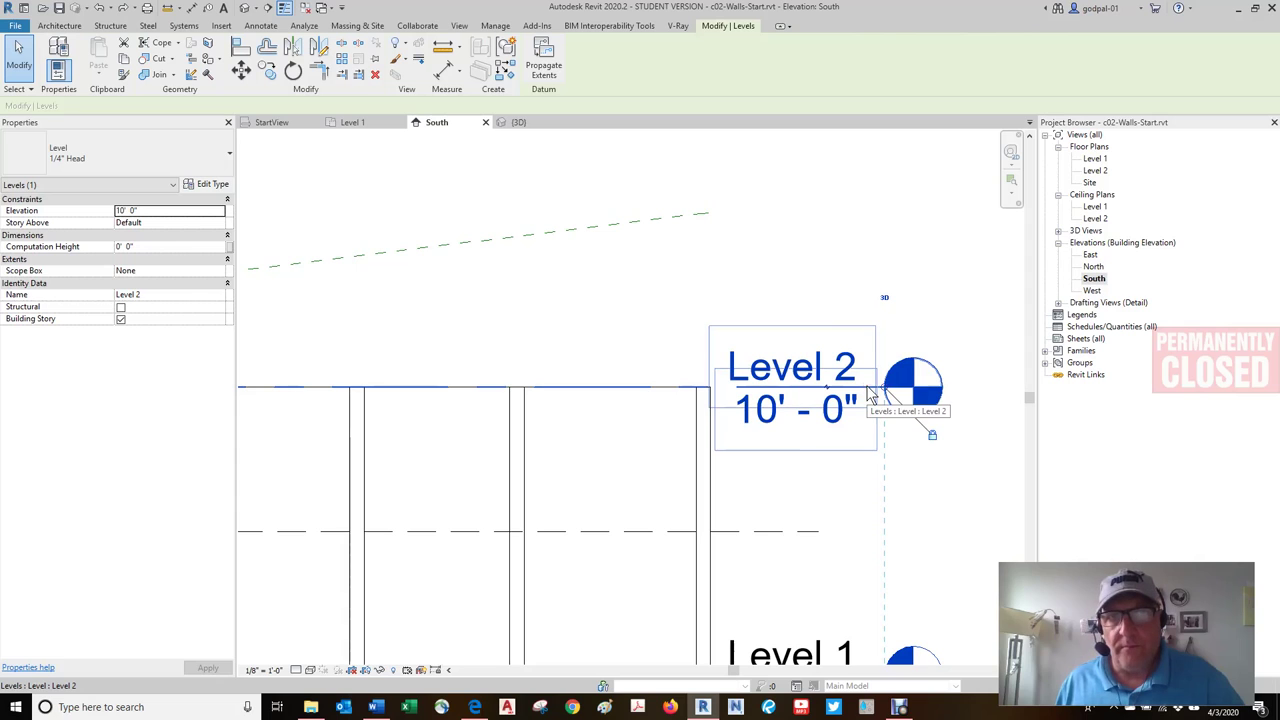
left_click(728, 449)
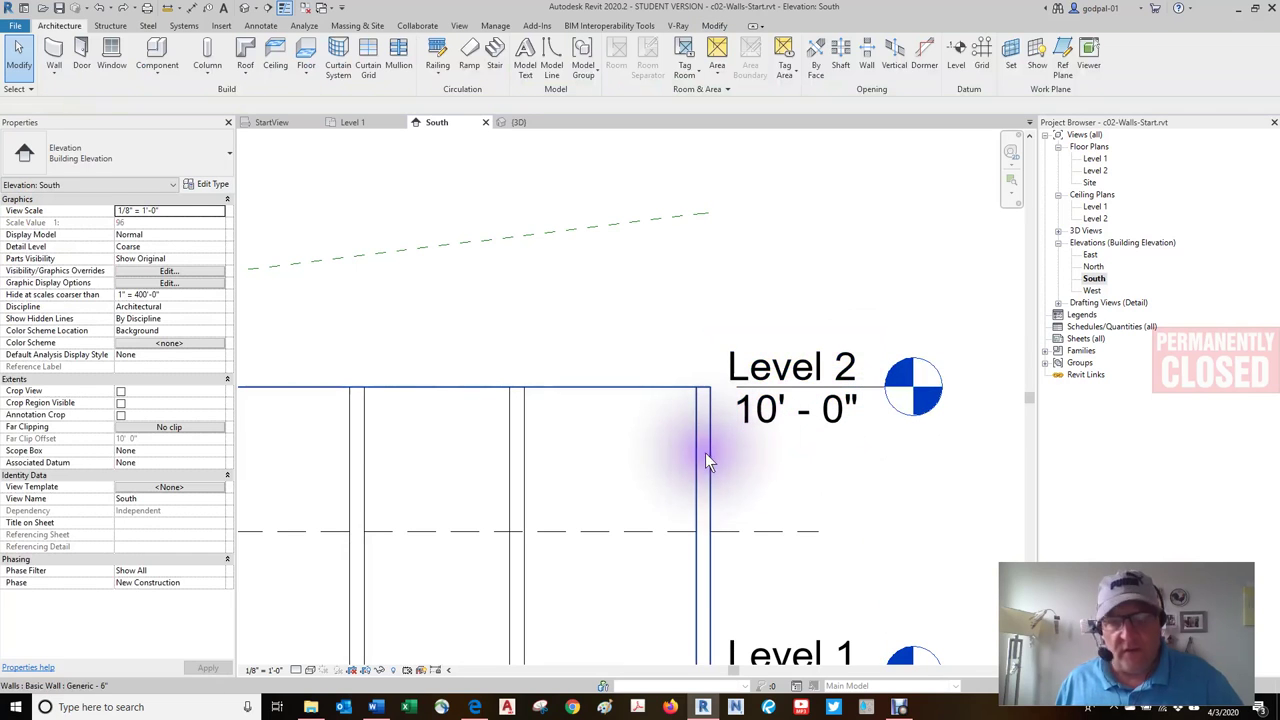
Step: Set the five walls' Top Constraint to Up to level: Level 2, then select the Level 2 datum
left_click(706, 459)
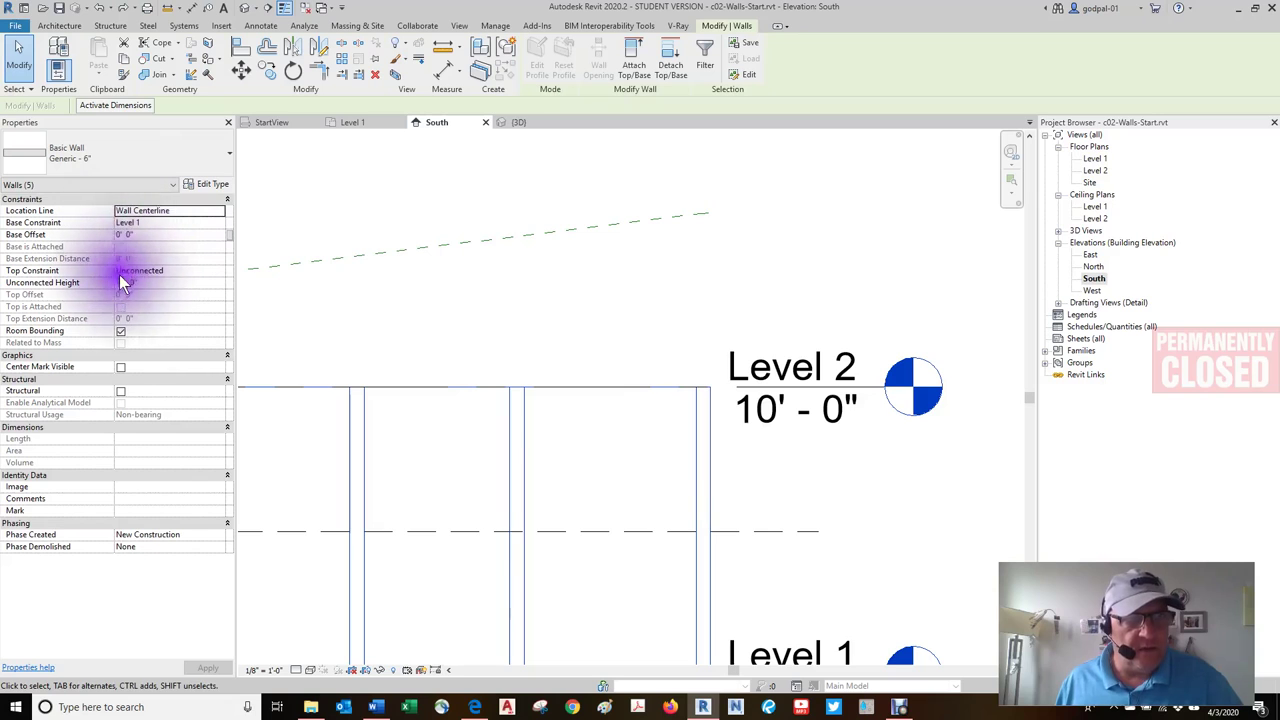
left_click(171, 271)
left_click(220, 271)
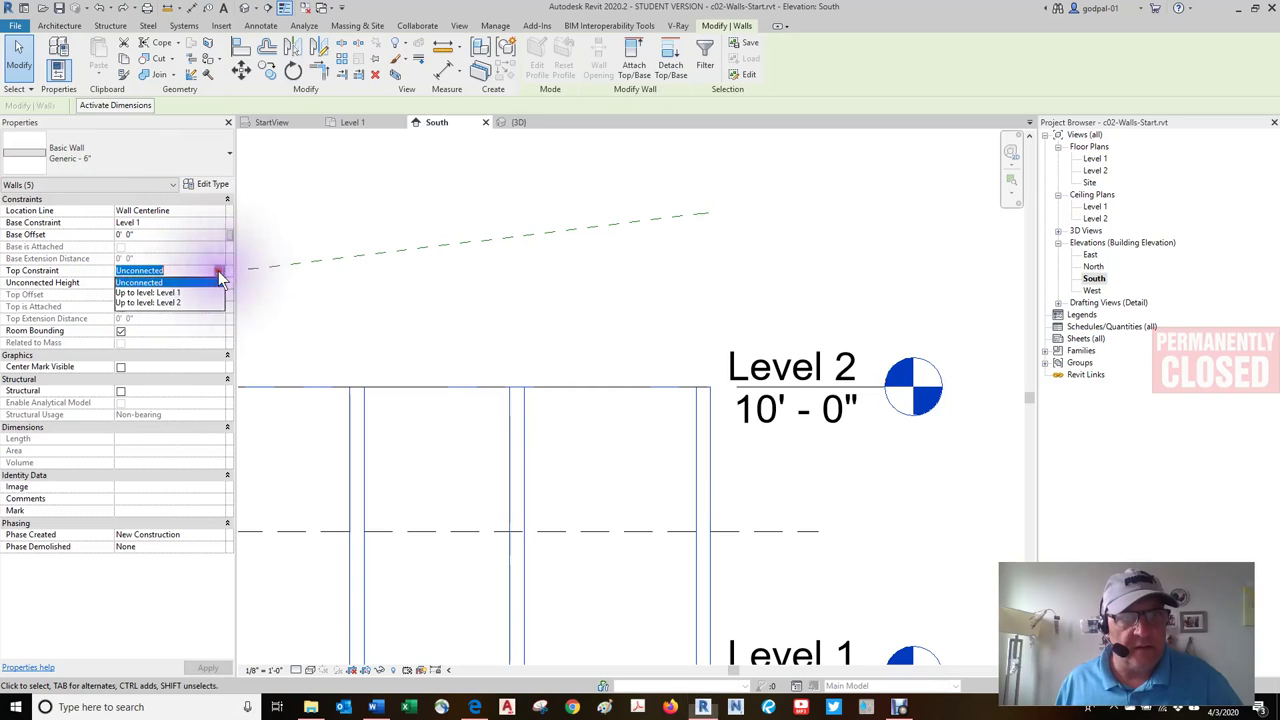
left_click(159, 303)
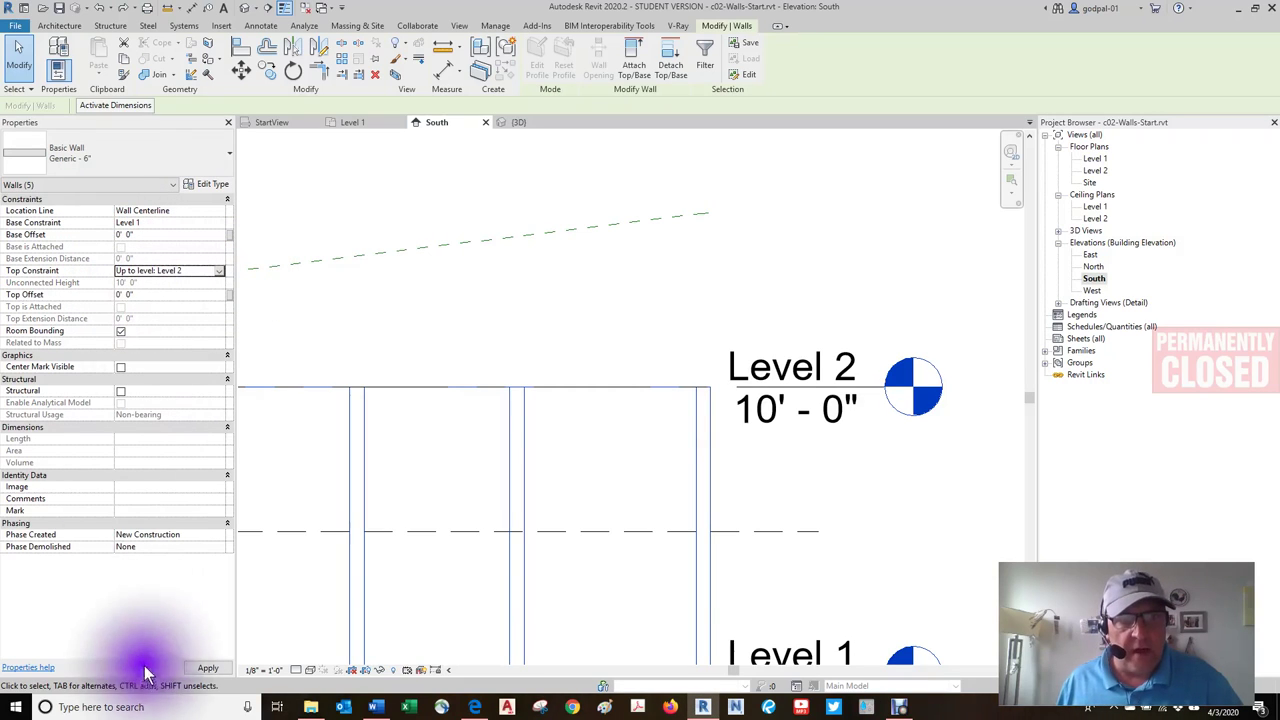
left_click(207, 668)
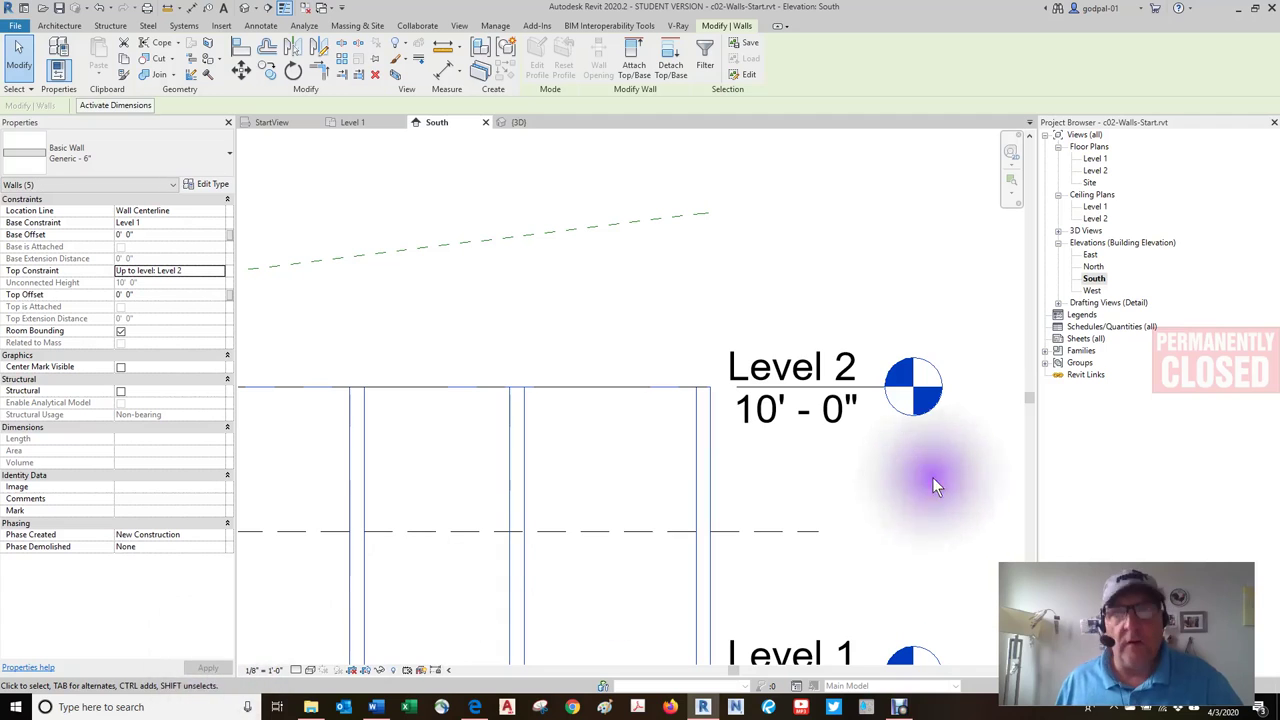
scroll(848, 438, "down", 2)
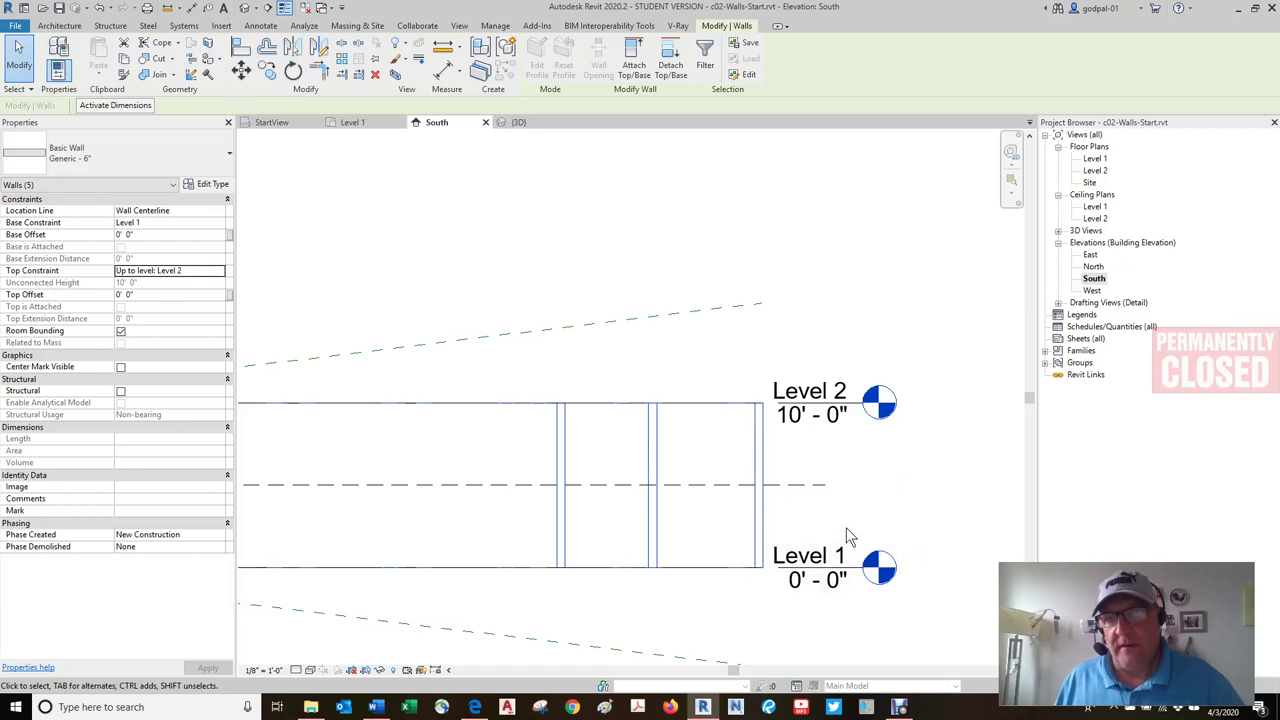
left_click(850, 411)
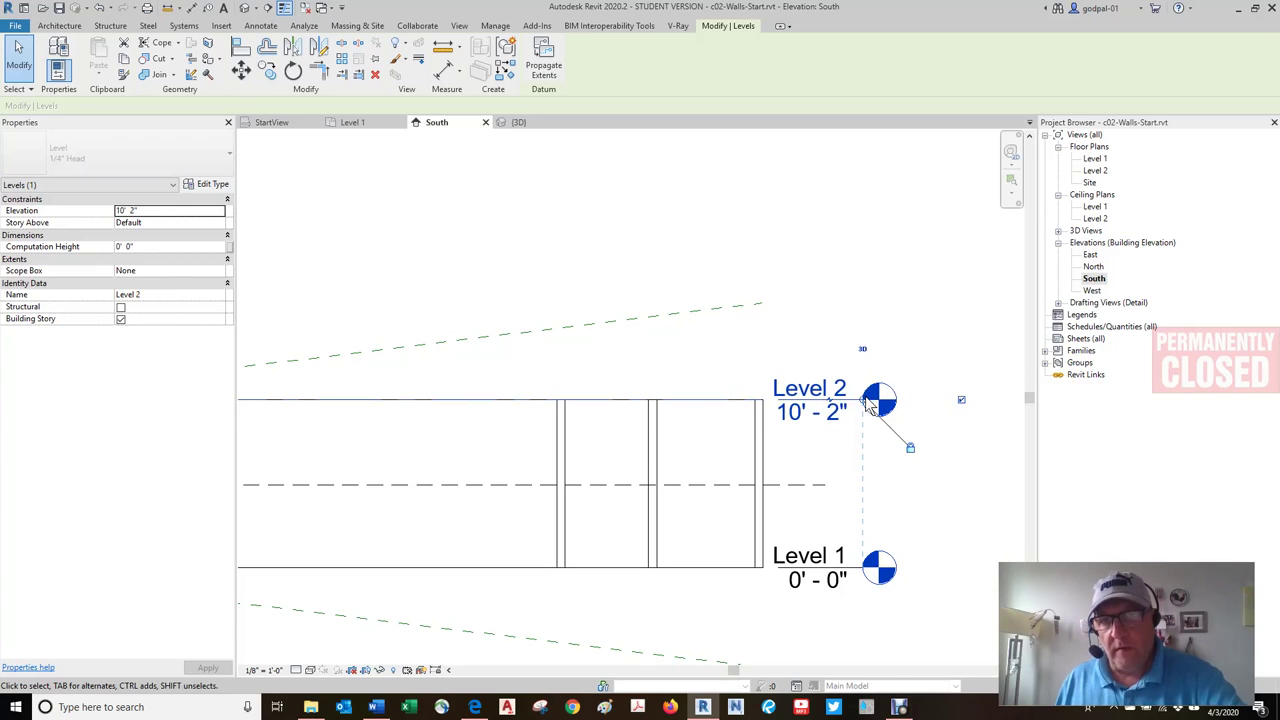
Step: Nudge Level 2 upward until it sits at 21'-2"
key("Up")
key("Up")
key("Up")
key("Up")
key("Up")
key("Up")
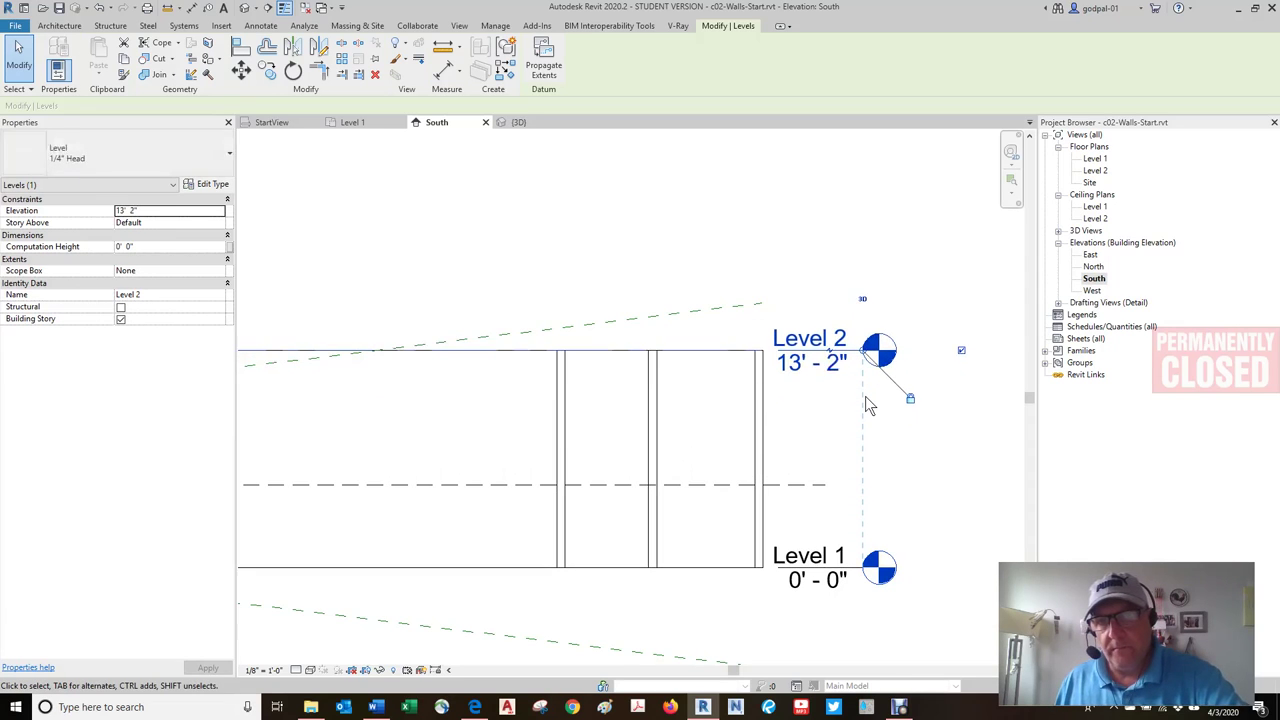
key("Up")
key("Up")
key("Up")
key("Up")
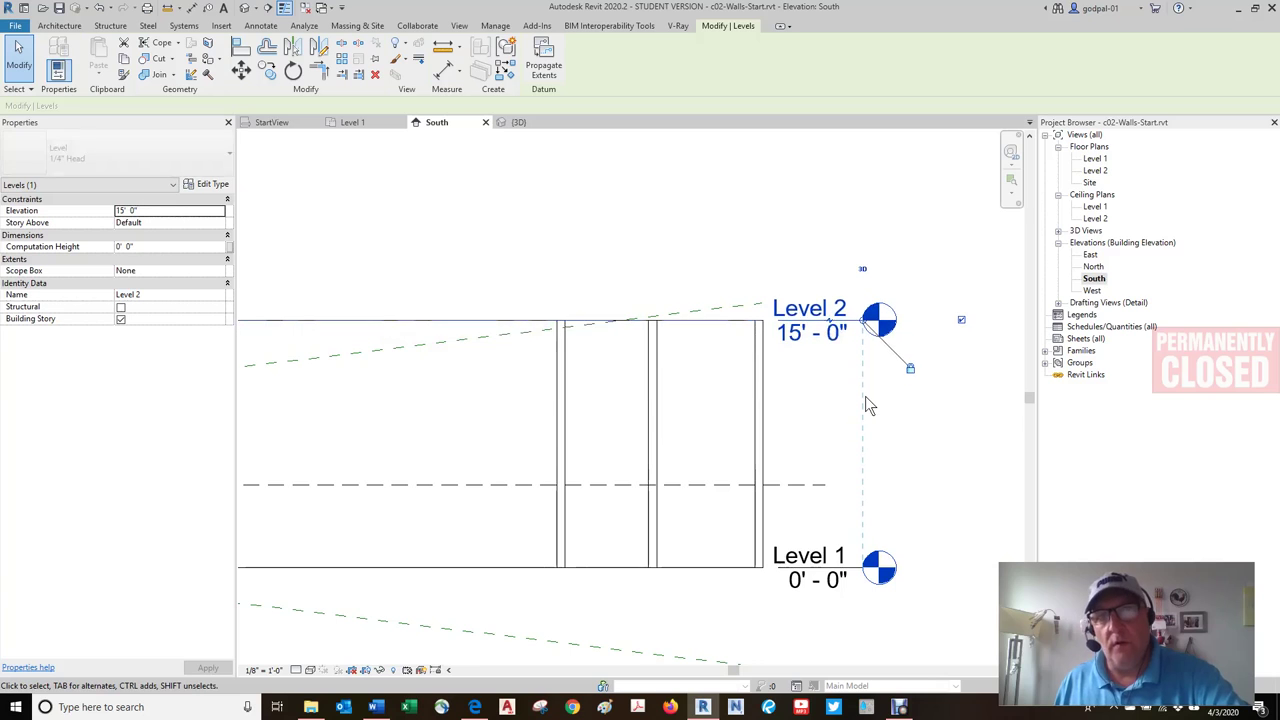
key("Up")
key("Up")
key("Up")
key("Up")
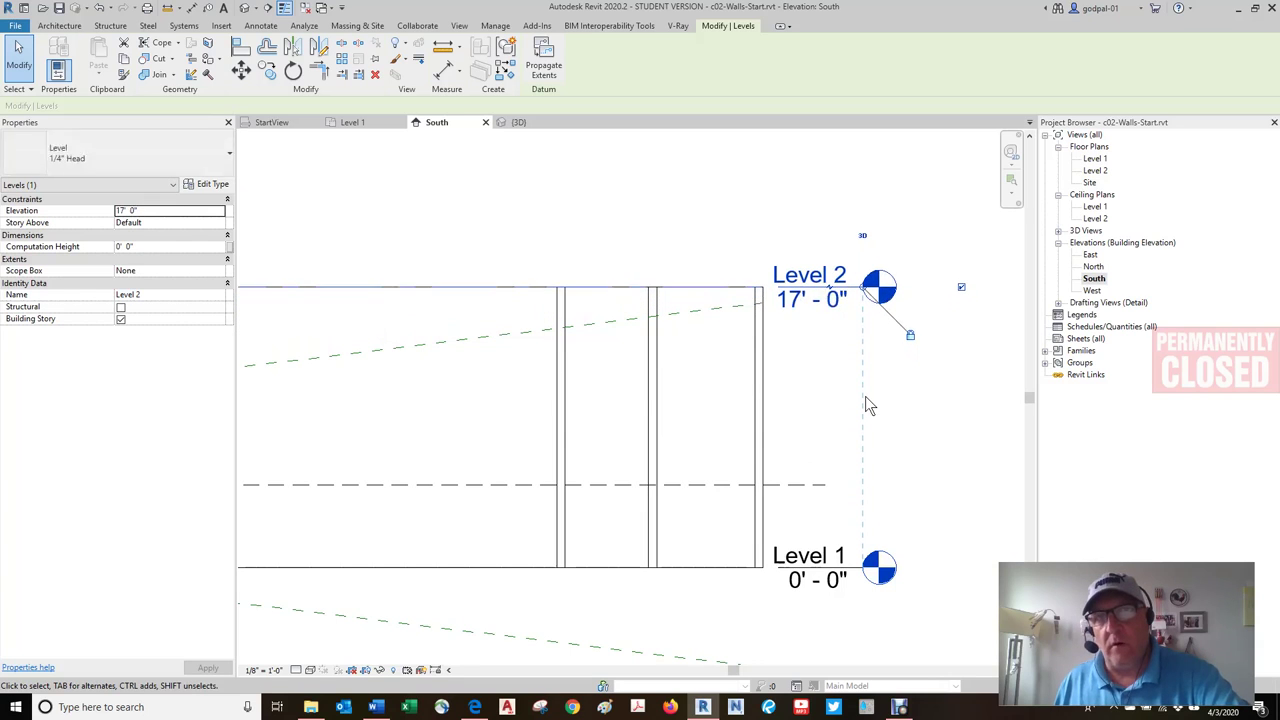
key("Up")
key("Up")
key("Up")
key("Up")
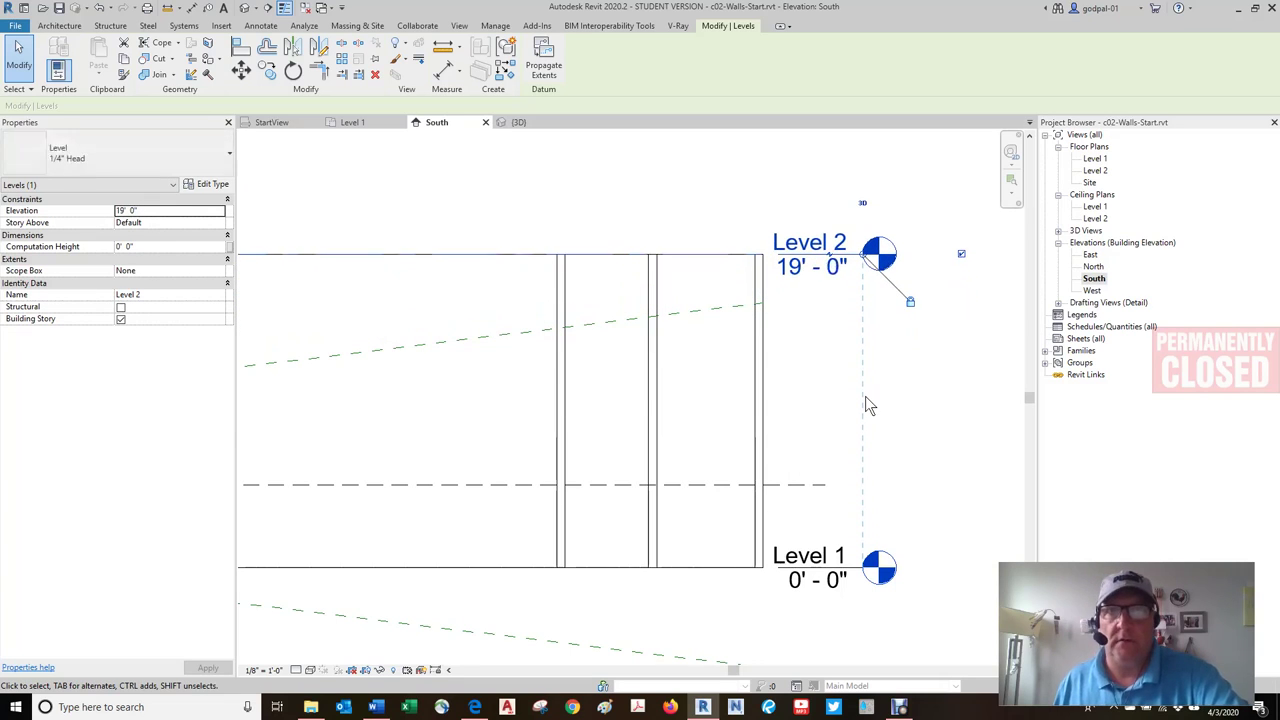
key("Up")
key("Up")
key("Up")
key("Up")
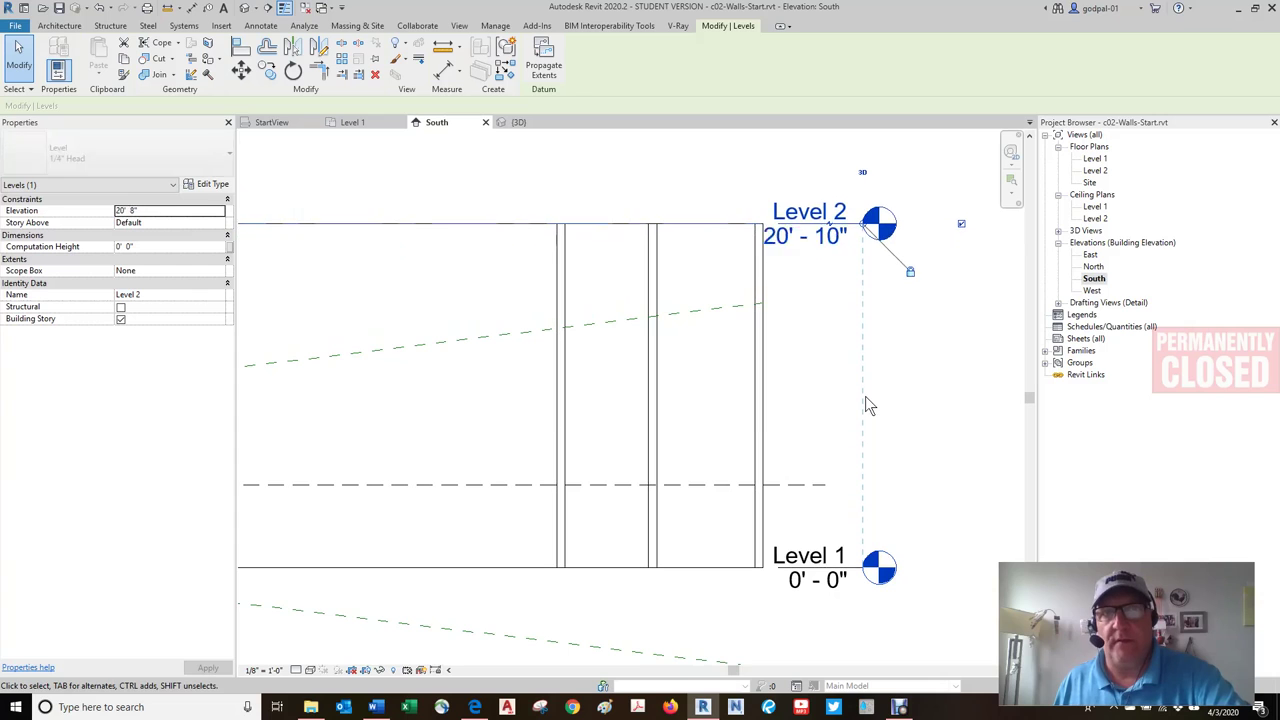
key("Up")
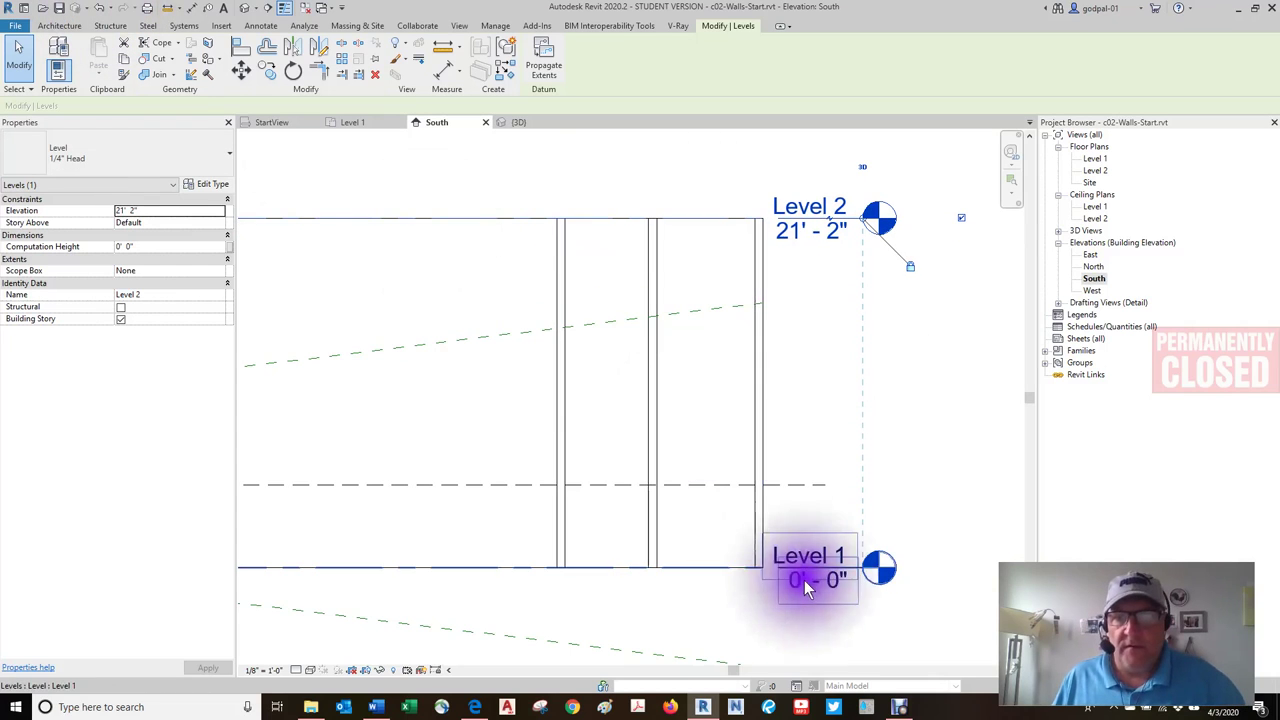
Step: Select Level 1 and nudge it down to -5'-4"
left_click(853, 565)
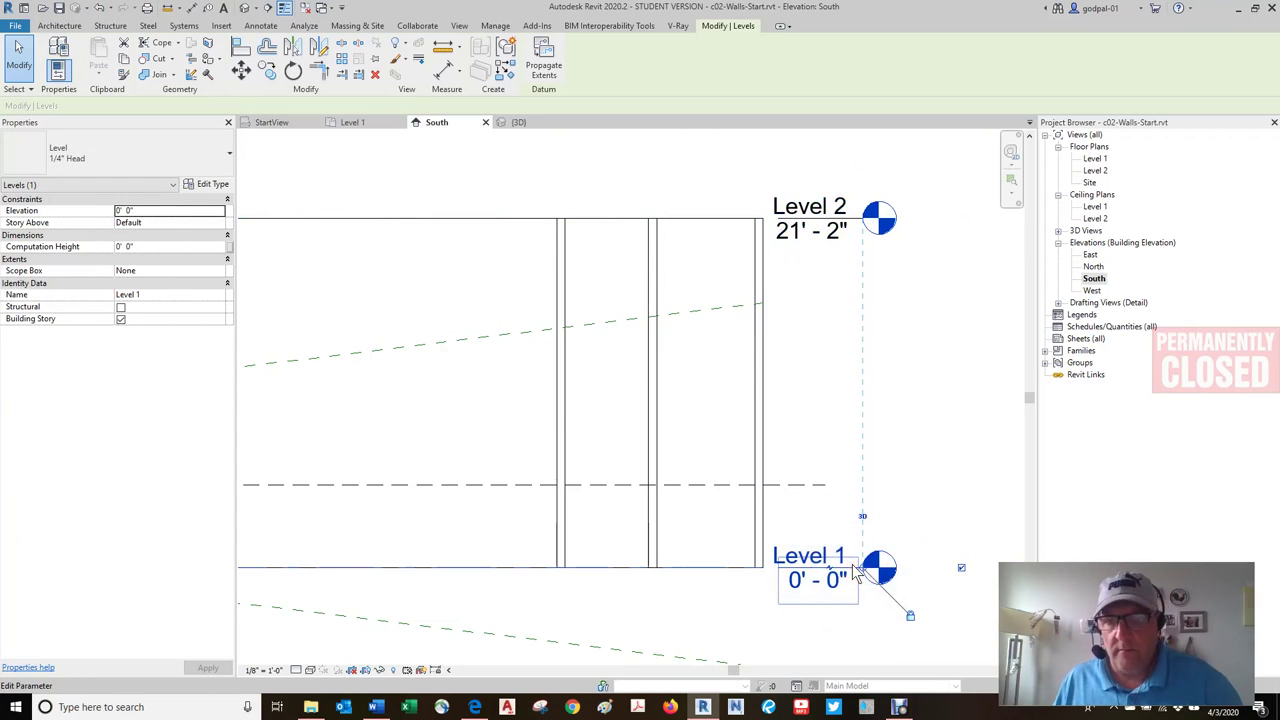
key("Down")
key("Down")
key("Down")
key("Down")
key("Down")
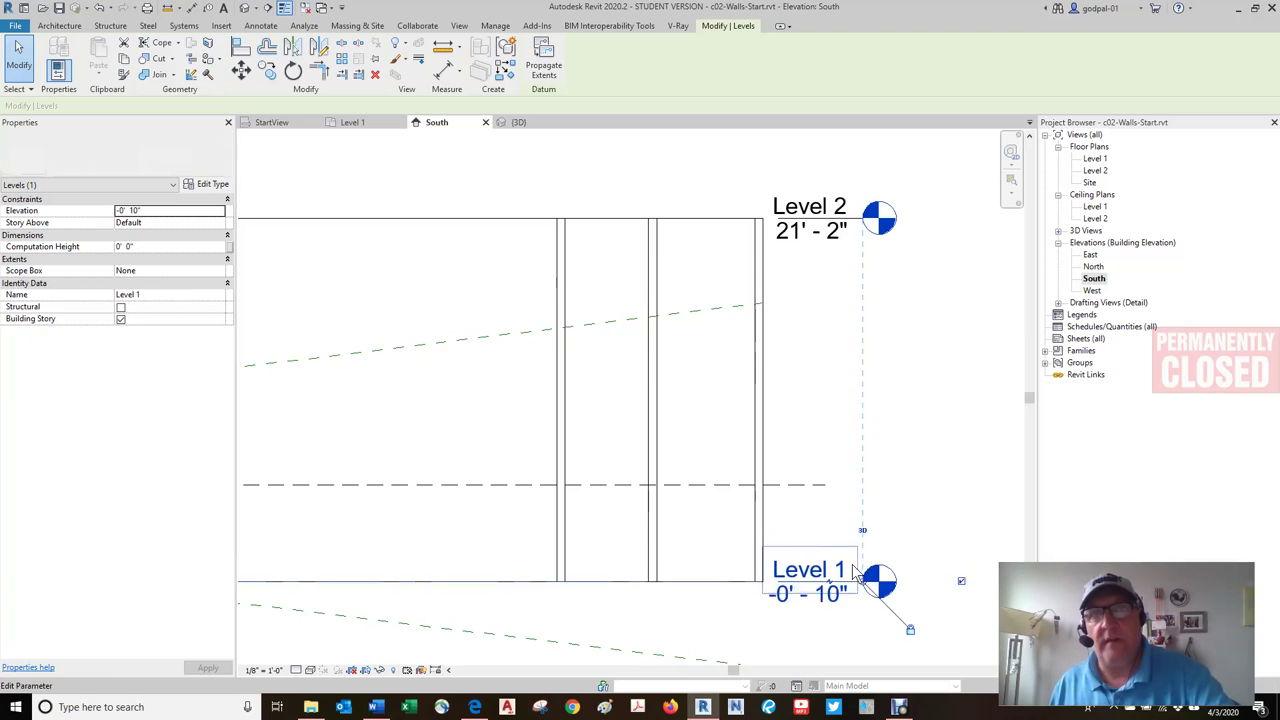
key("Down")
key("Down")
key("Down")
key("Down")
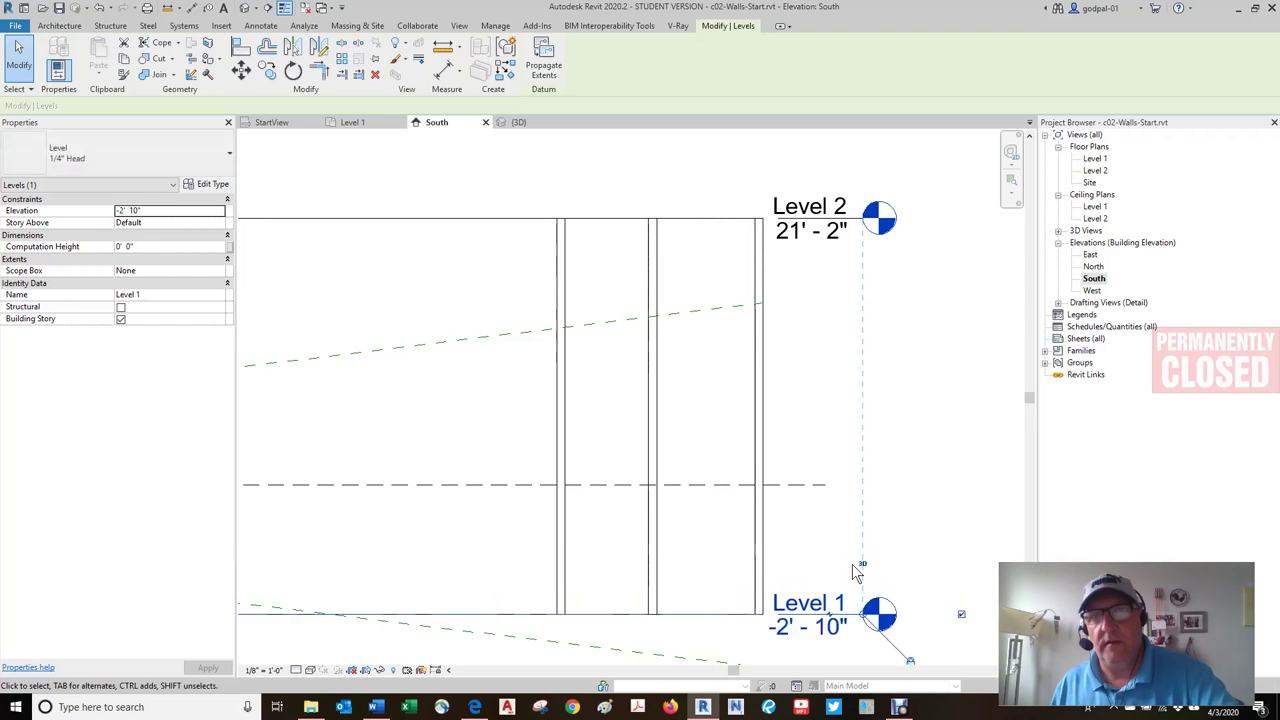
scroll(842, 557, "down", 2)
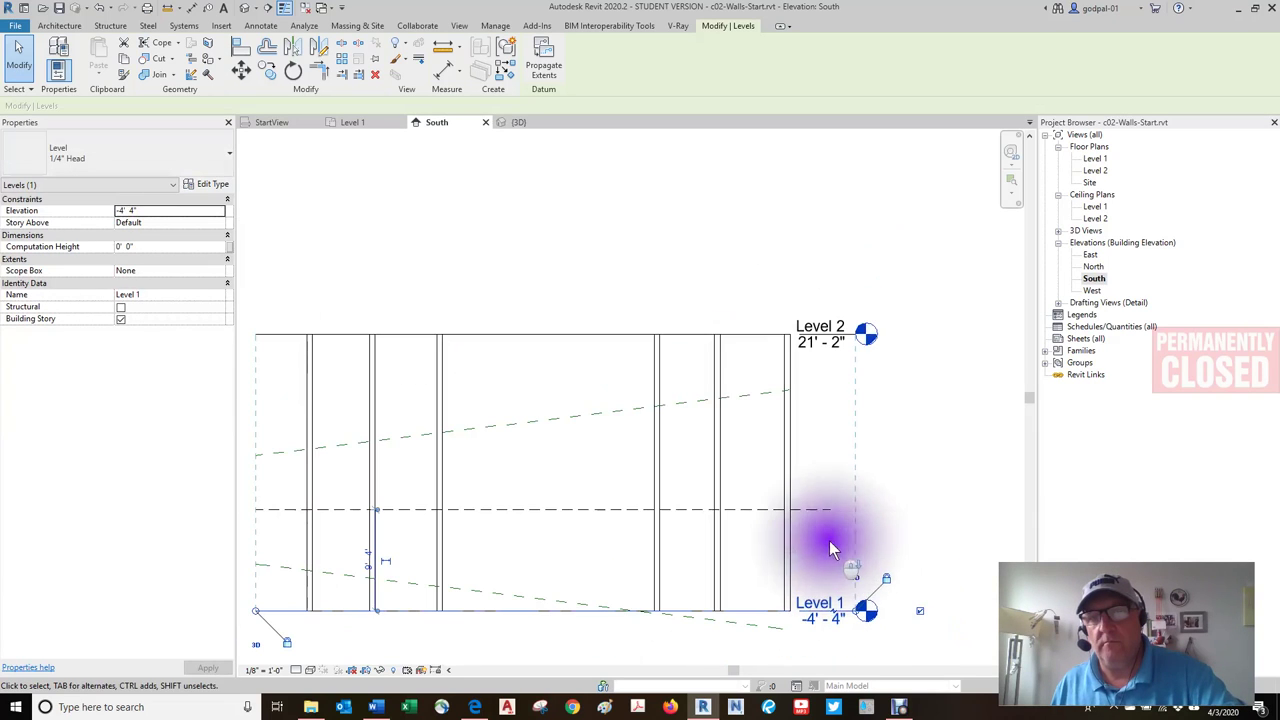
key("Down")
key("Down")
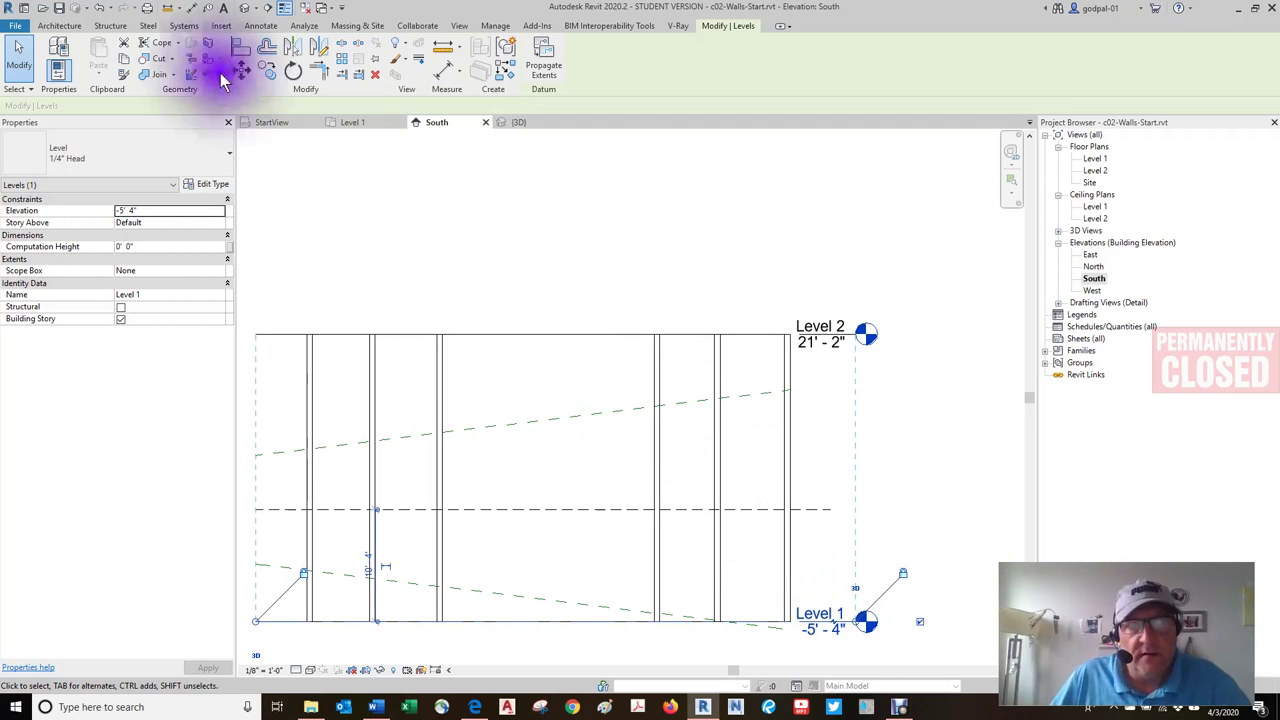
Step: Undo the Level 1 nudges until Level 1 is back at 0'-0"
left_click(100, 10)
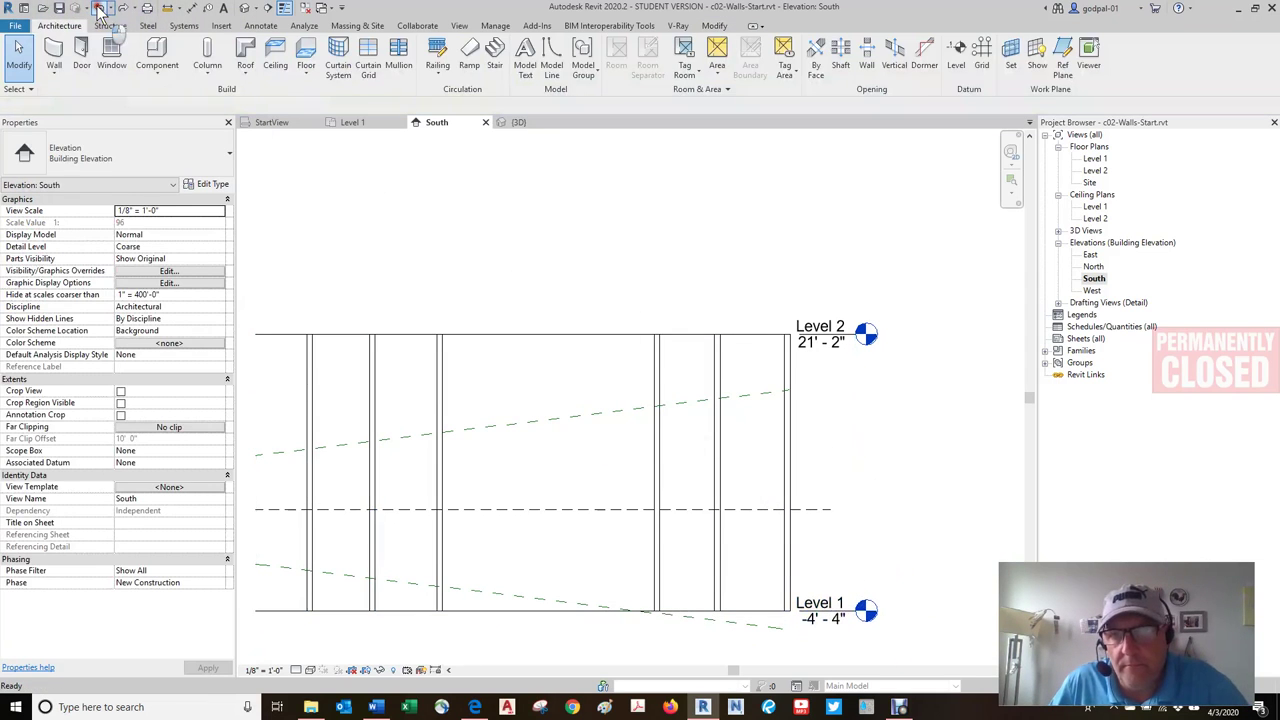
left_click(100, 10)
left_click(100, 10)
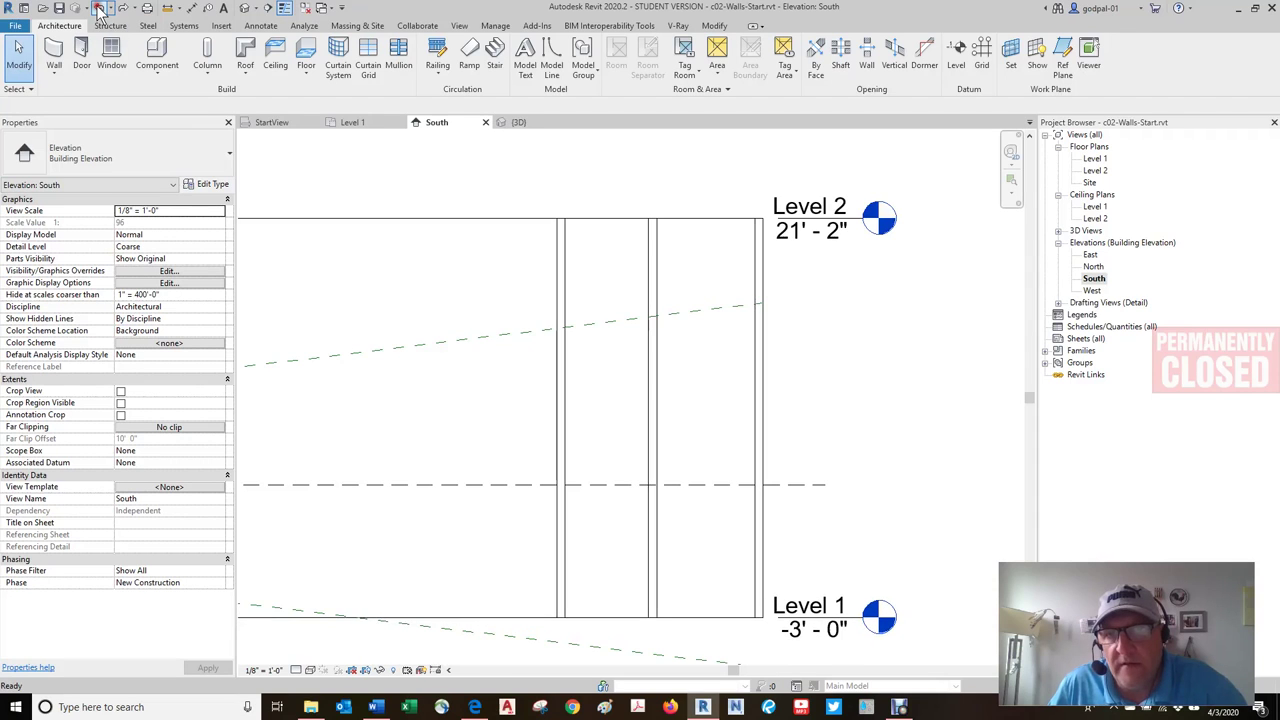
left_click(100, 10)
left_click(100, 10)
left_click(100, 10)
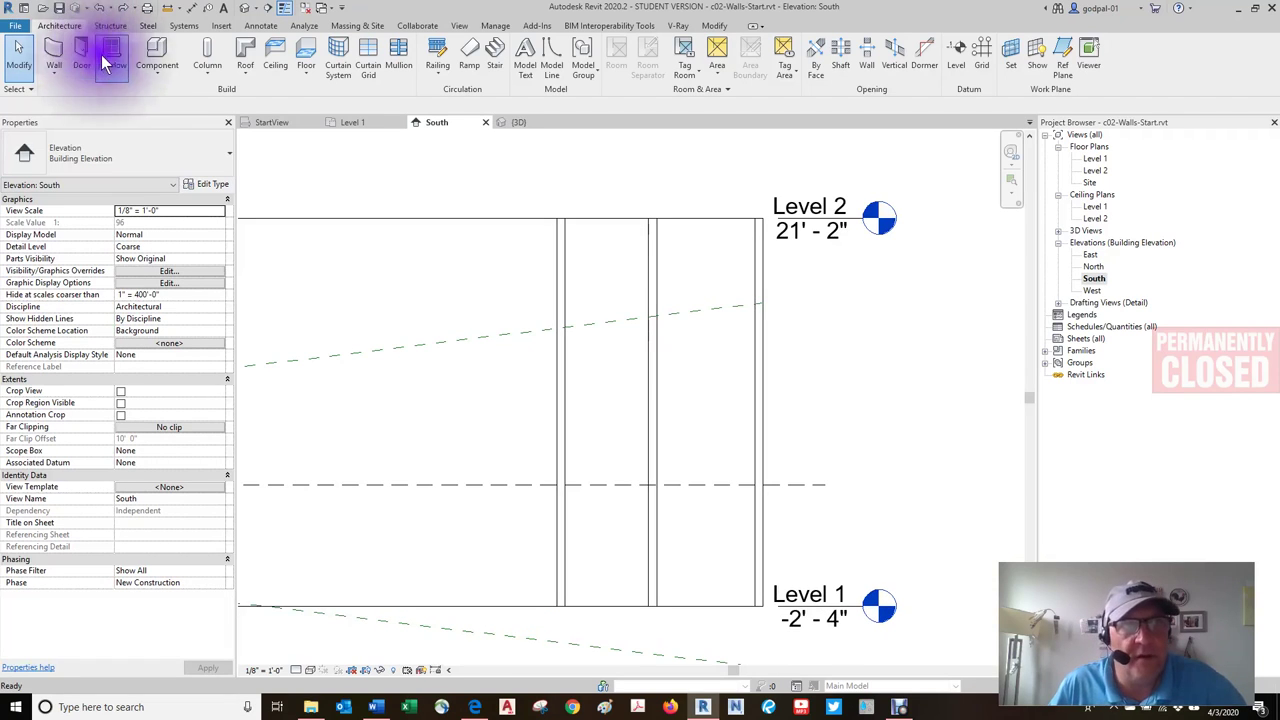
left_click(110, 8)
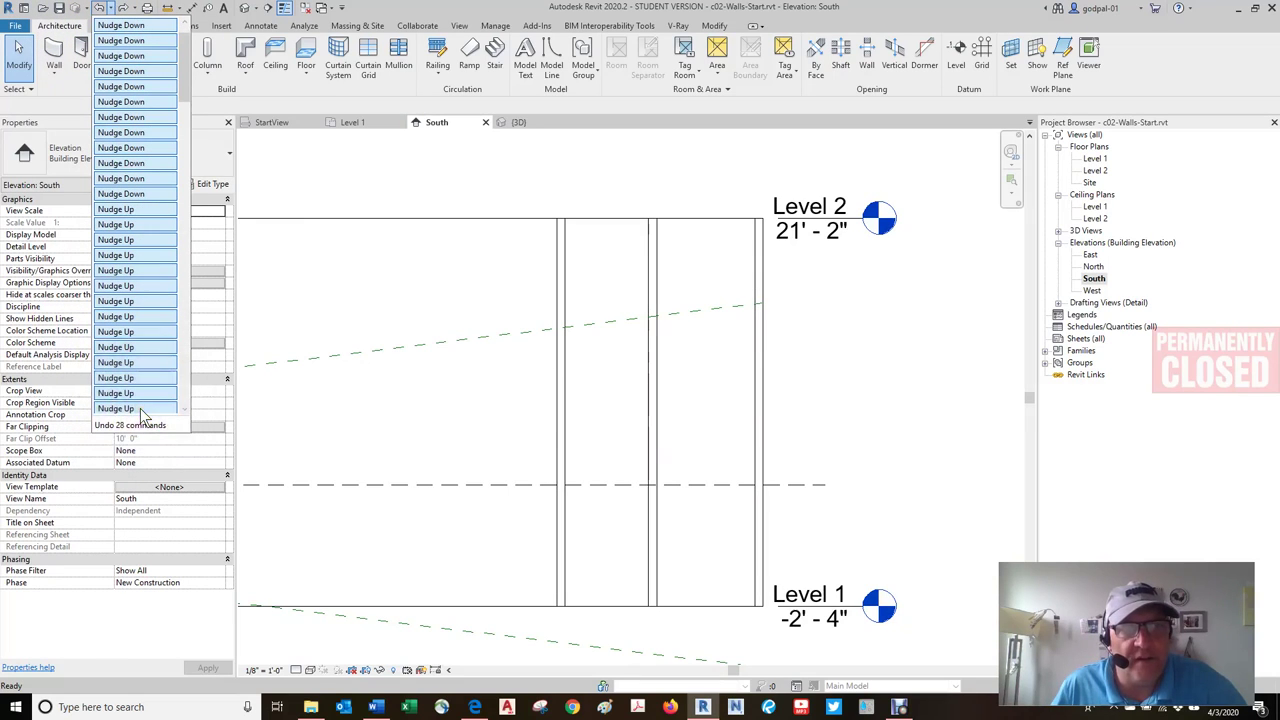
left_click(140, 412)
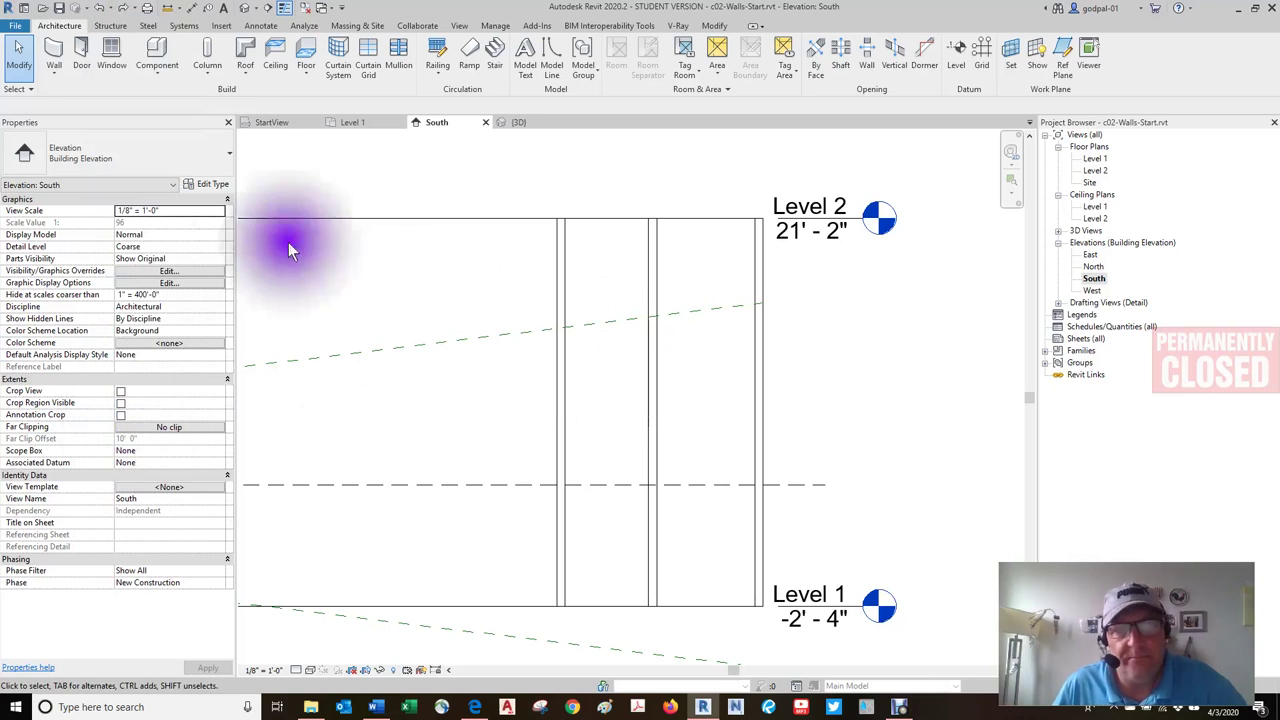
left_click(110, 8)
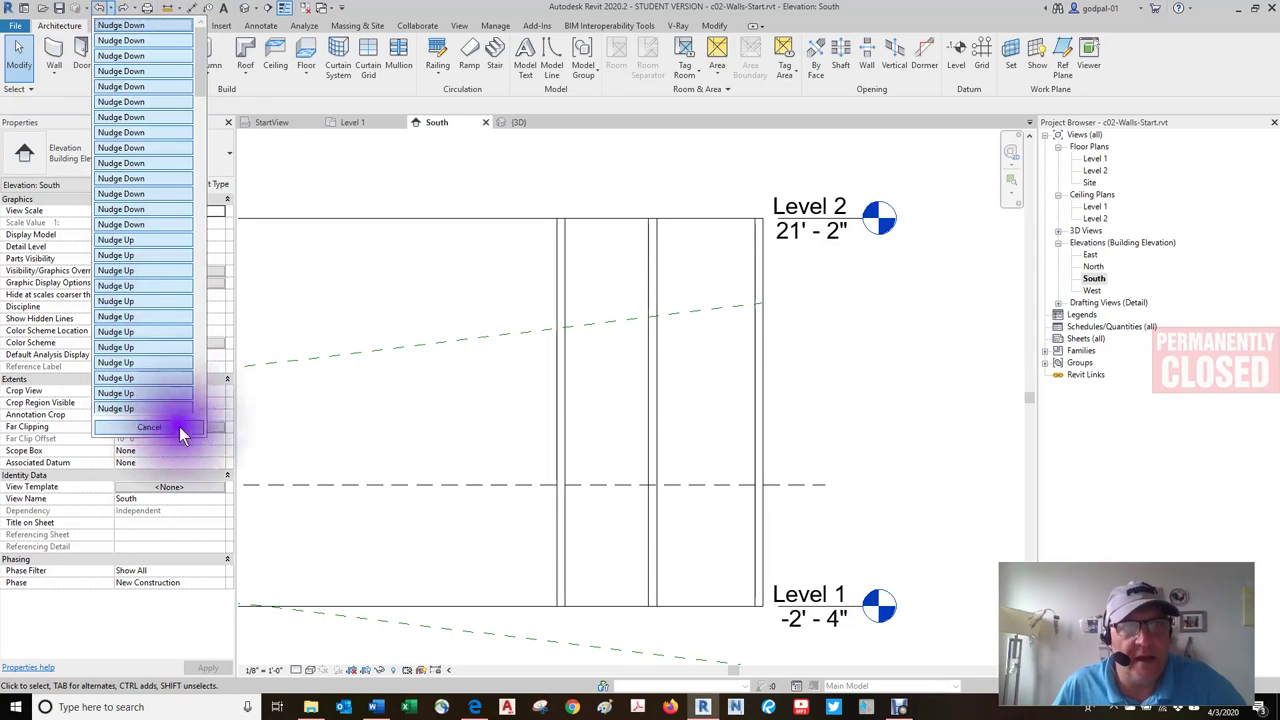
left_click(150, 427)
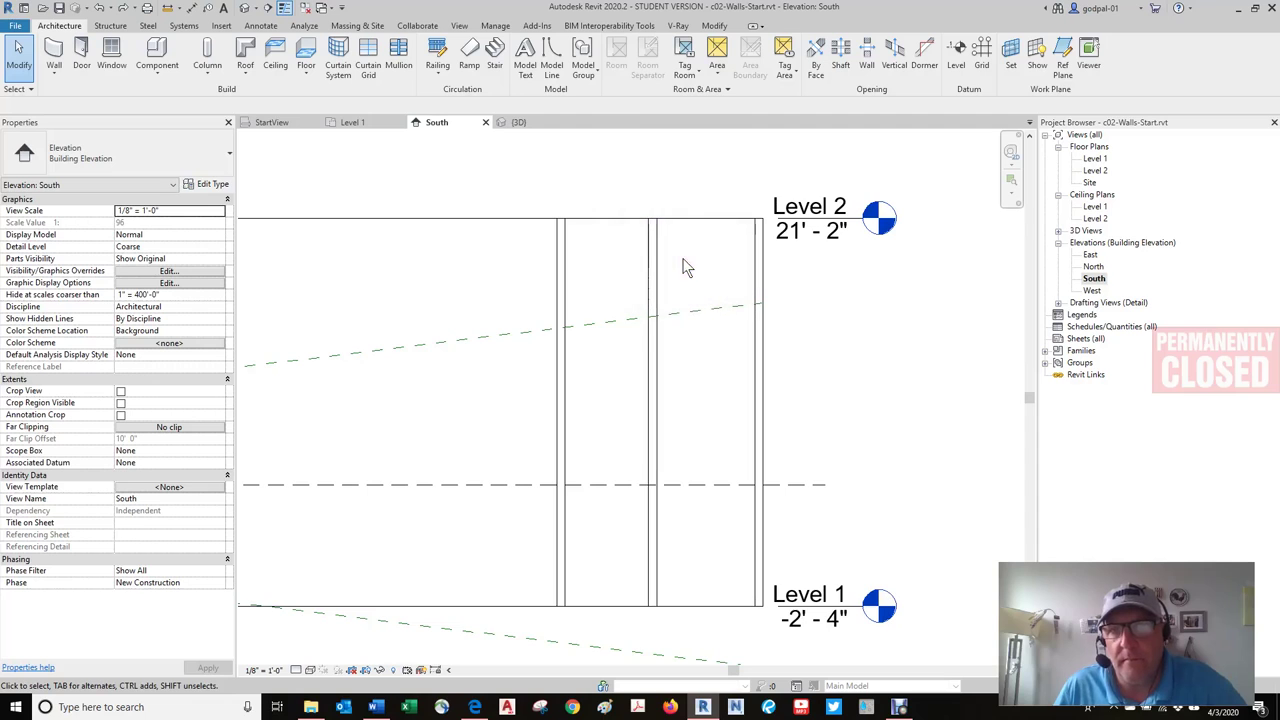
left_click(100, 10)
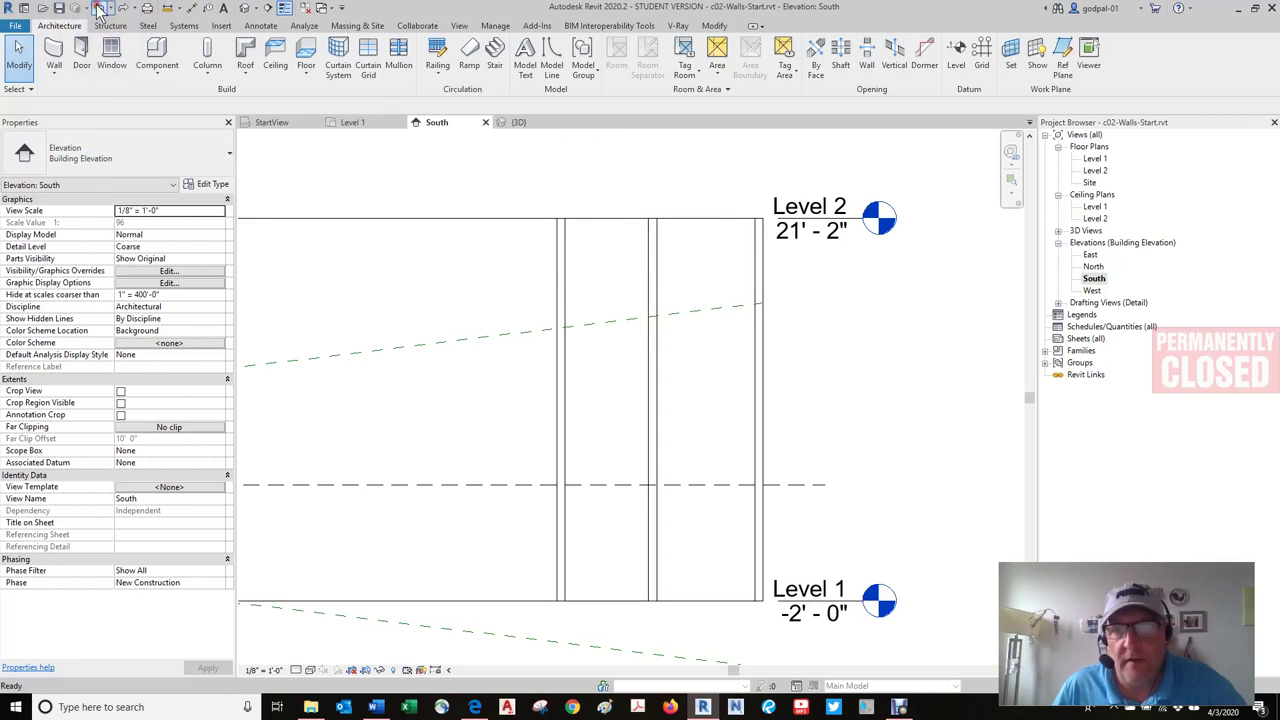
left_click(102, 10)
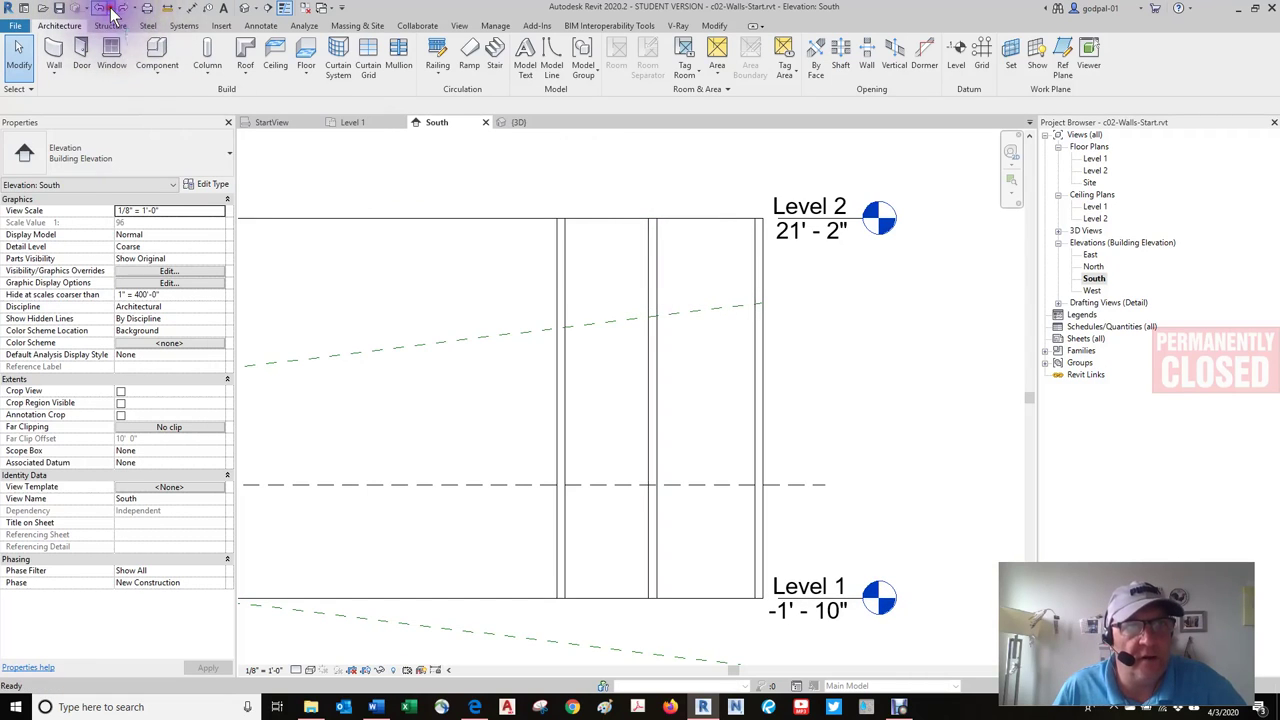
left_click(110, 8)
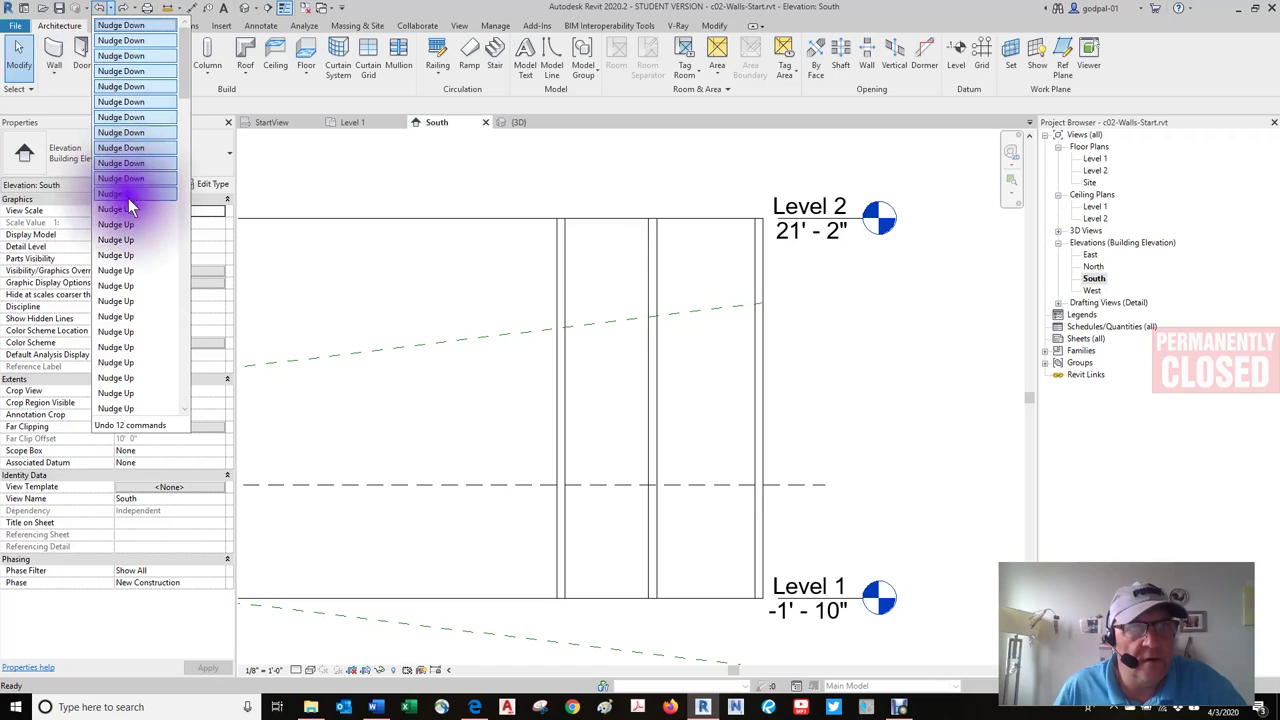
left_click(123, 225)
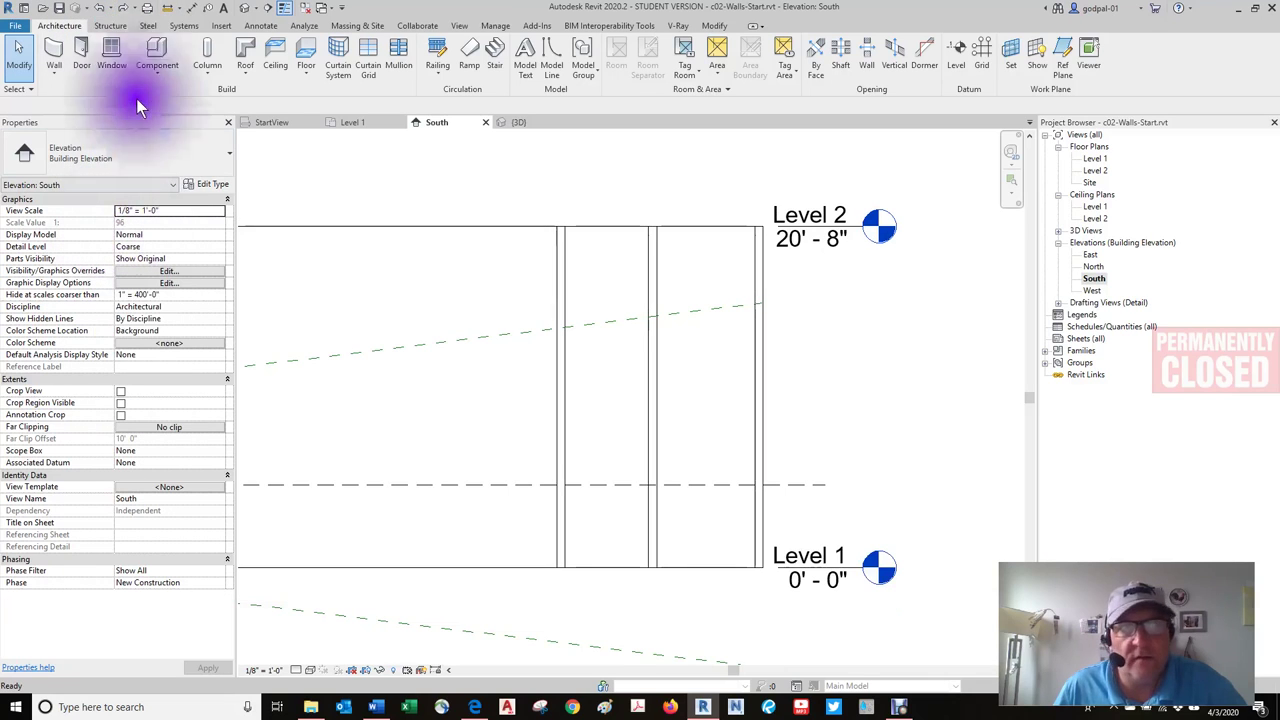
Step: Undo Level 2 nudges, bringing Level 2 down to 15'-2"
left_click(110, 8)
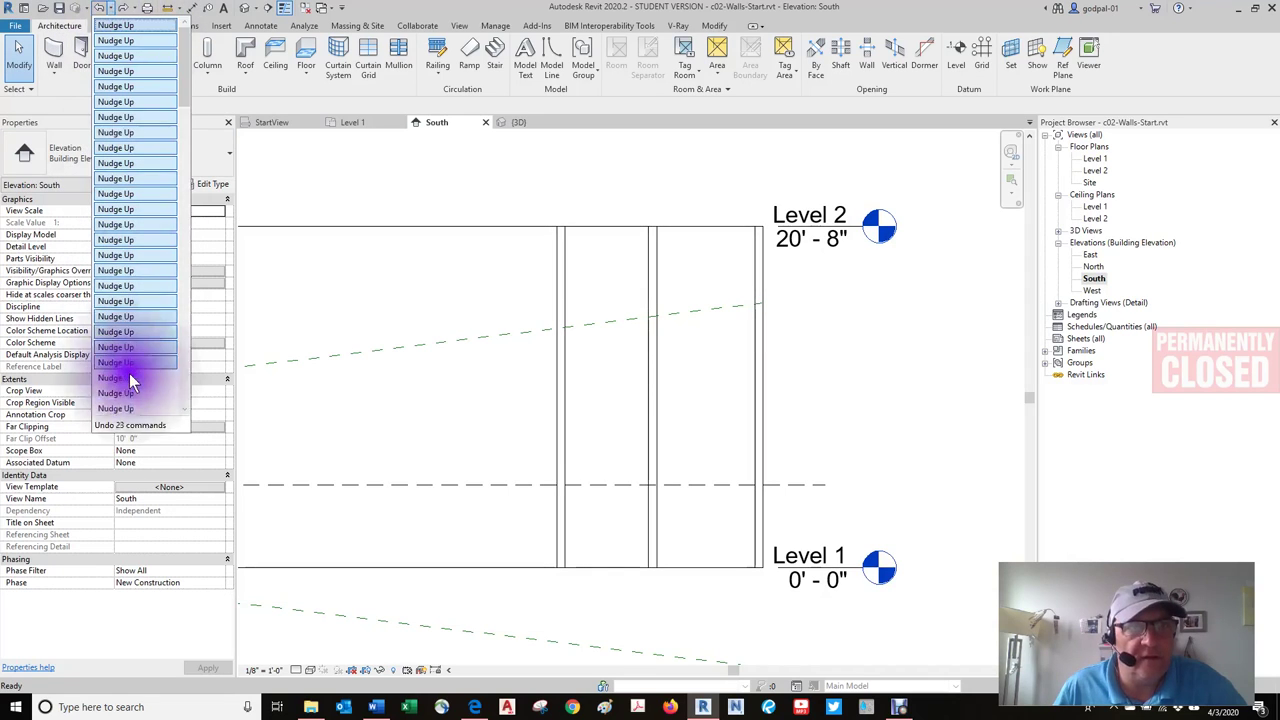
left_click(125, 393)
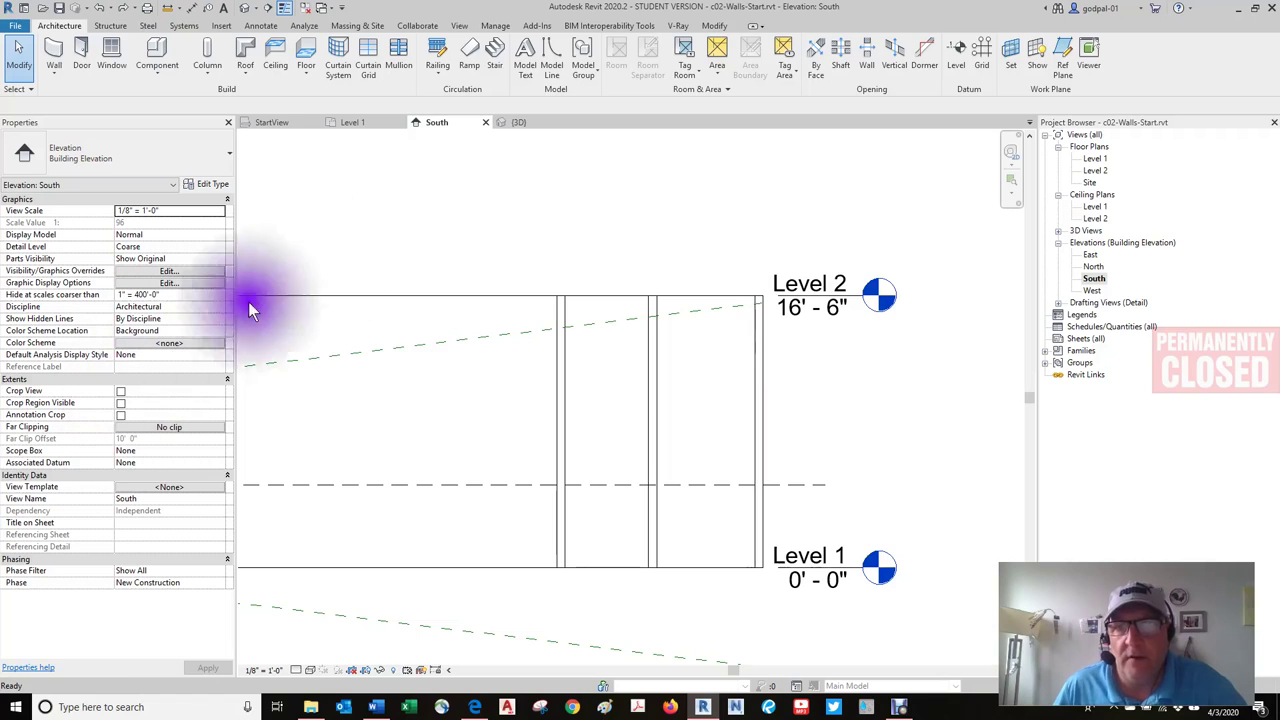
left_click(99, 8)
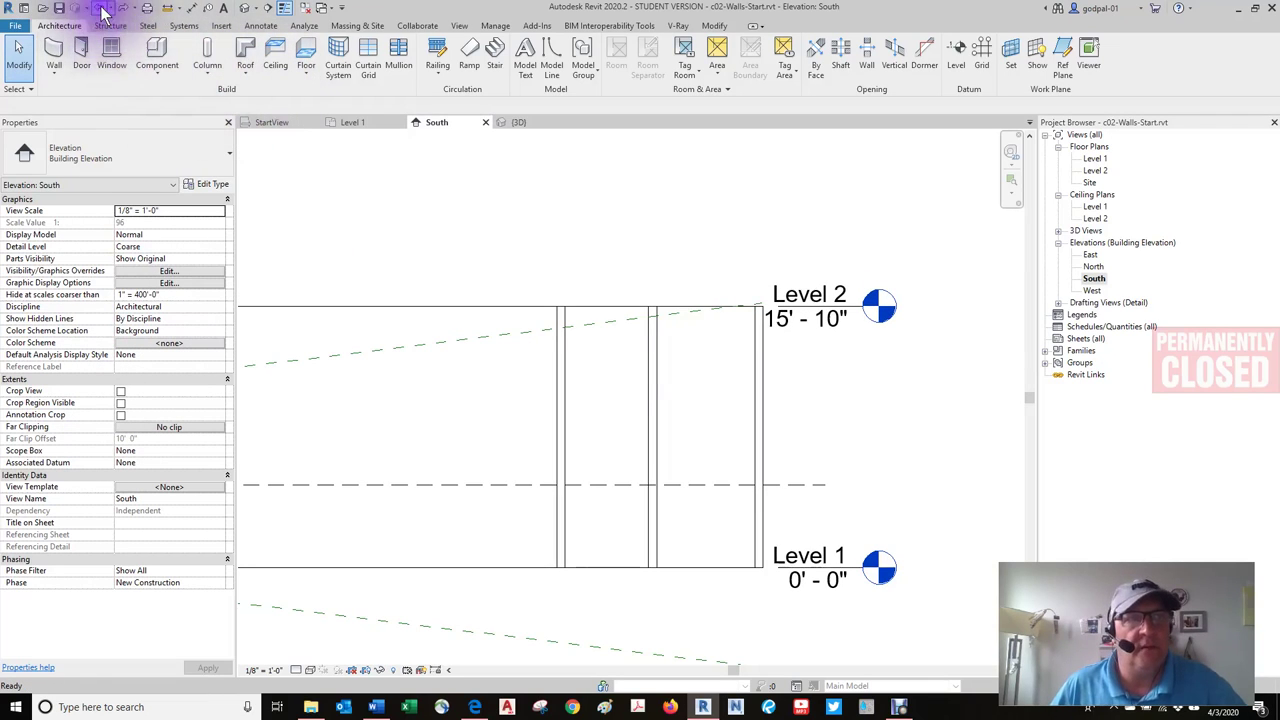
left_click(101, 9)
left_click(101, 9)
left_click(101, 9)
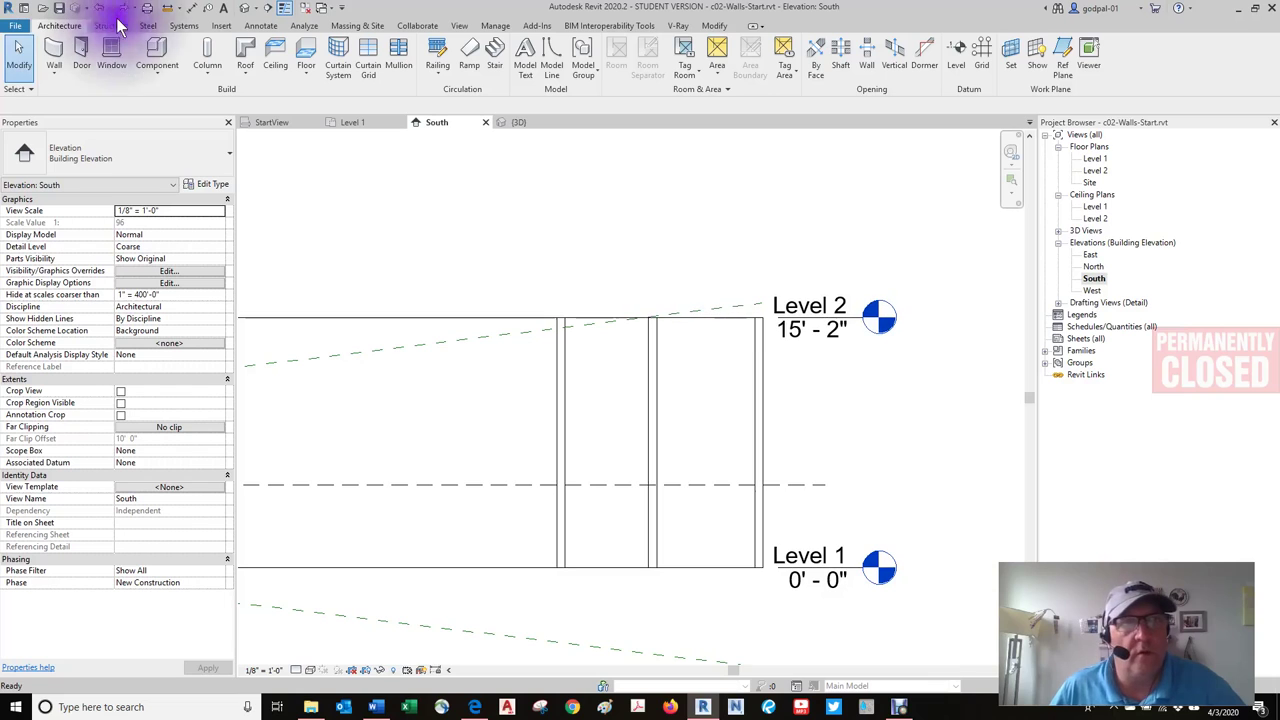
left_click(111, 8)
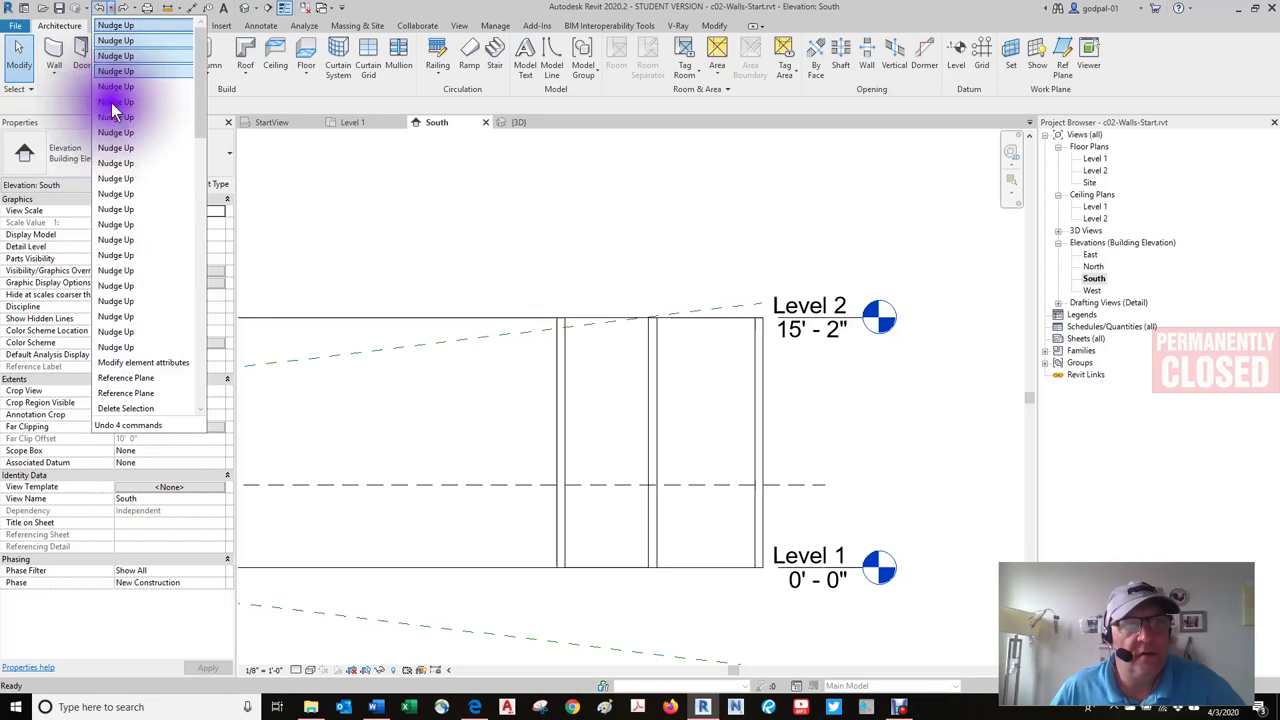
Step: Undo the last 22 nudges to return Level 2 to 10'-0", then select the five-wall chain
left_click(112, 347)
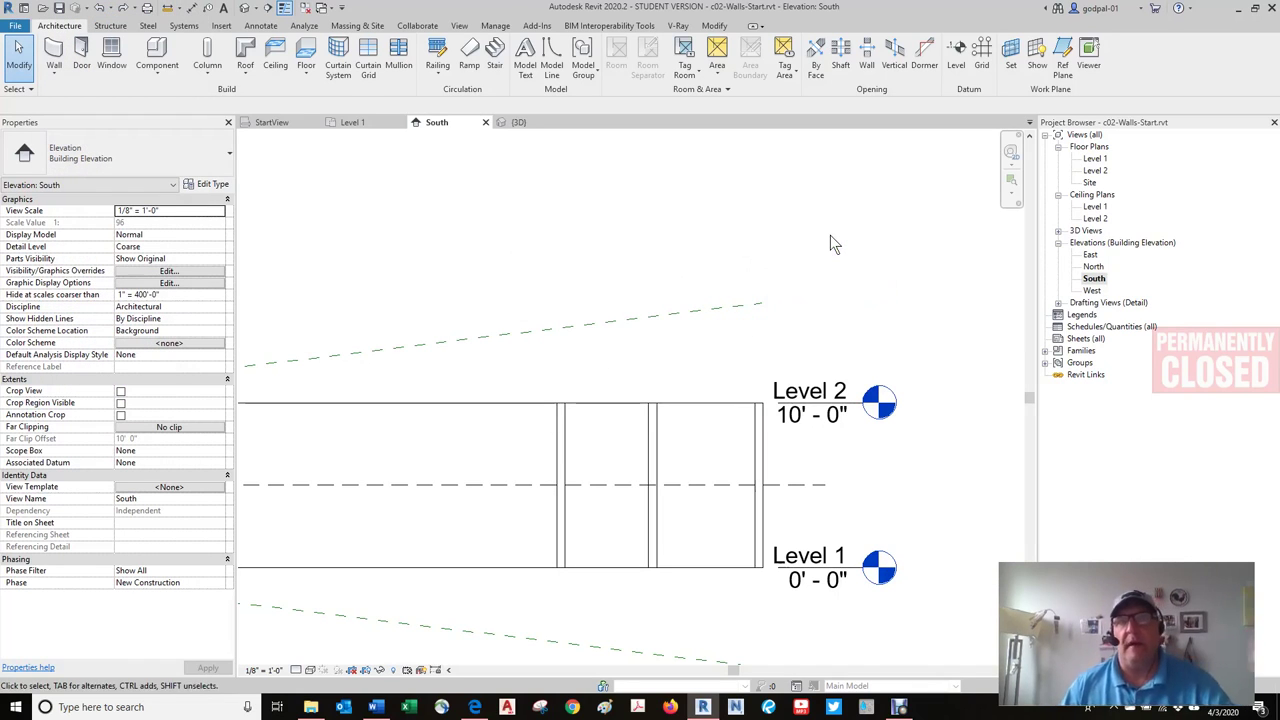
scroll(830, 235, "down", 3)
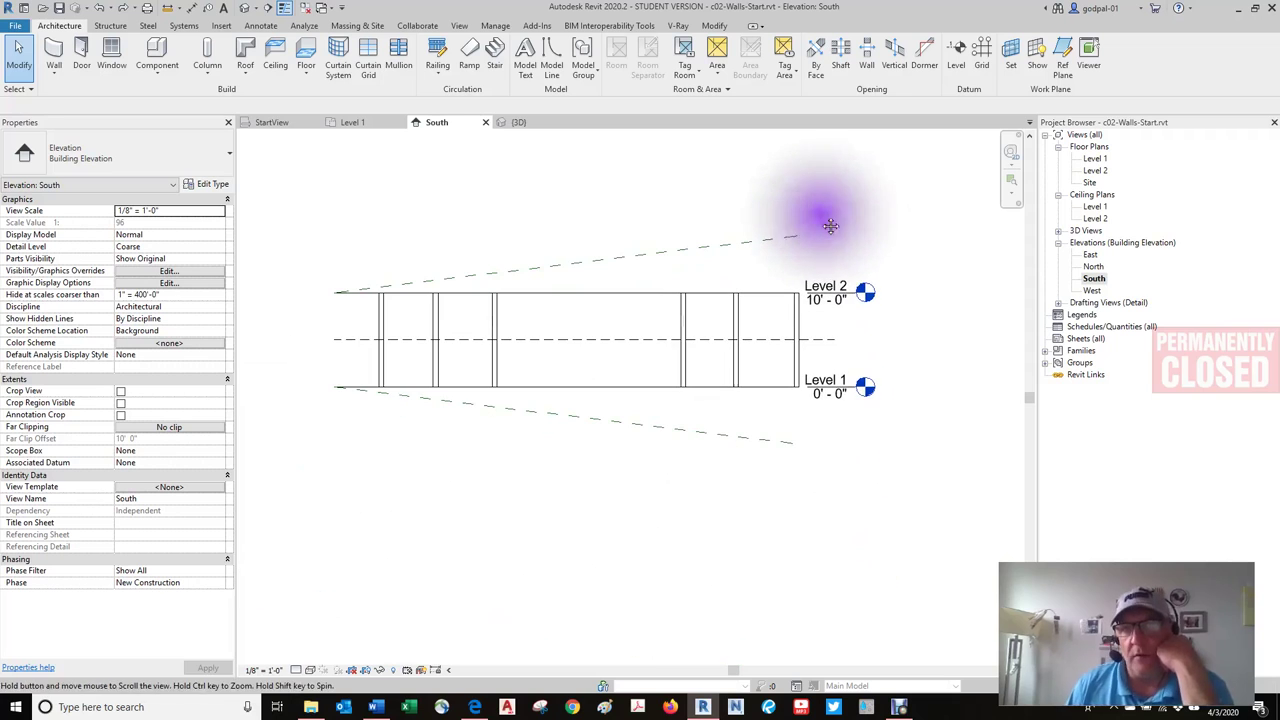
left_click(820, 218)
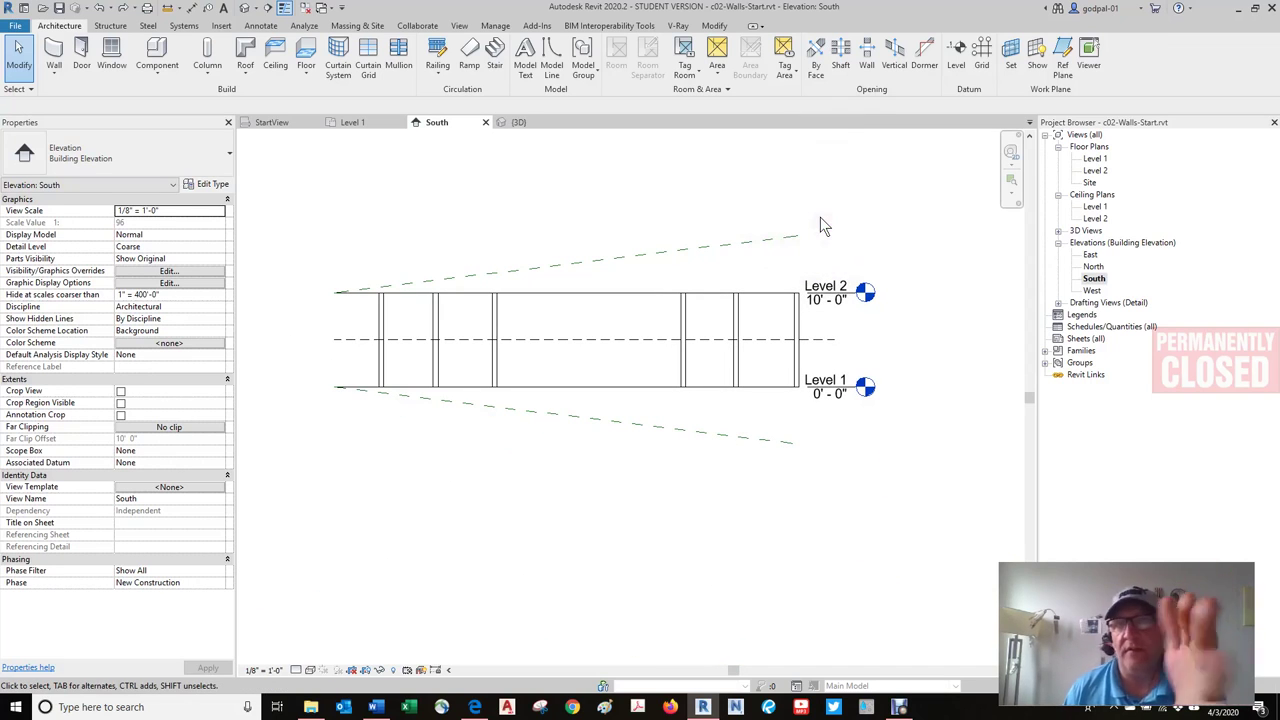
left_click(826, 221)
left_click(822, 303)
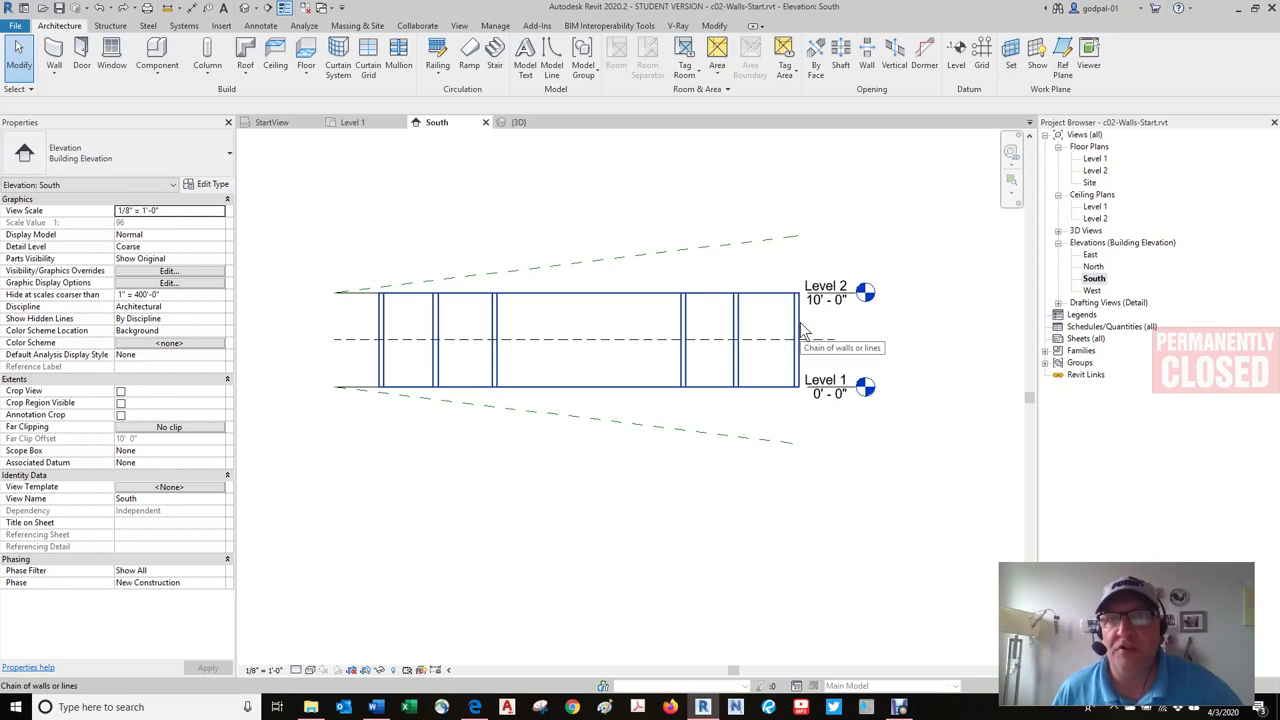
left_click(800, 332)
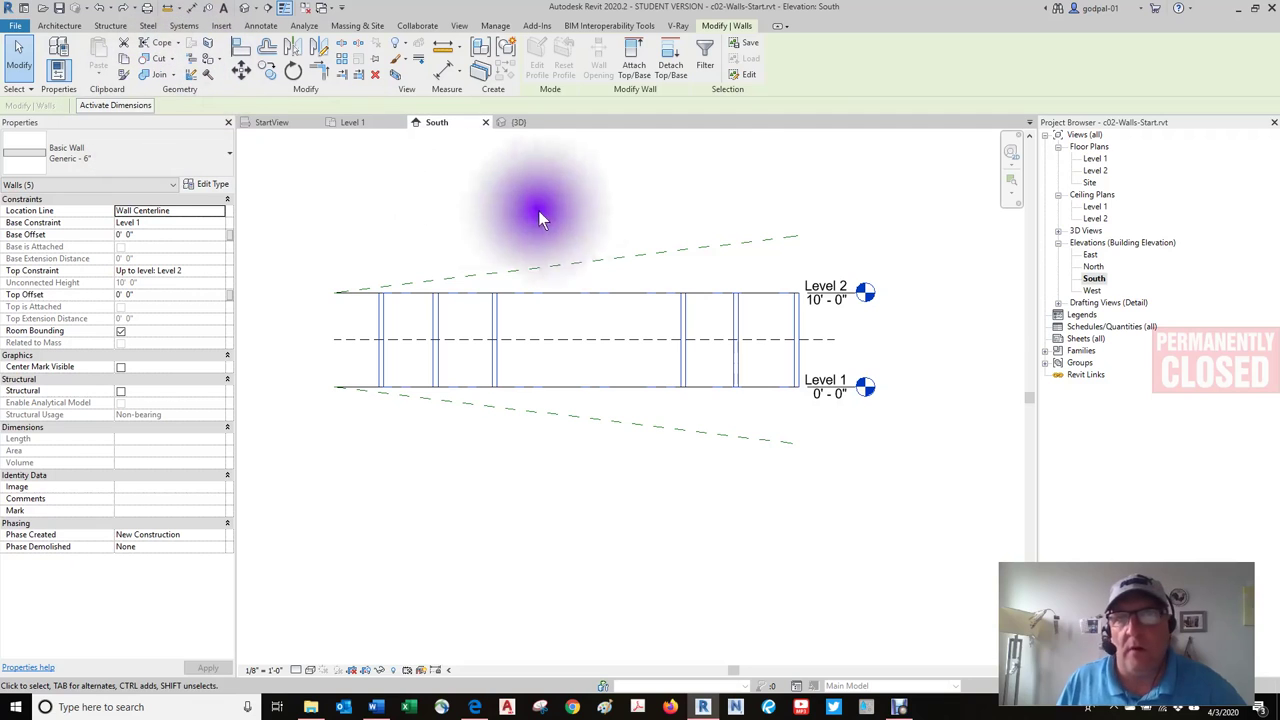
Step: Attach the five walls' tops to the rising sloped plane and their bases to the descending one
left_click(640, 69)
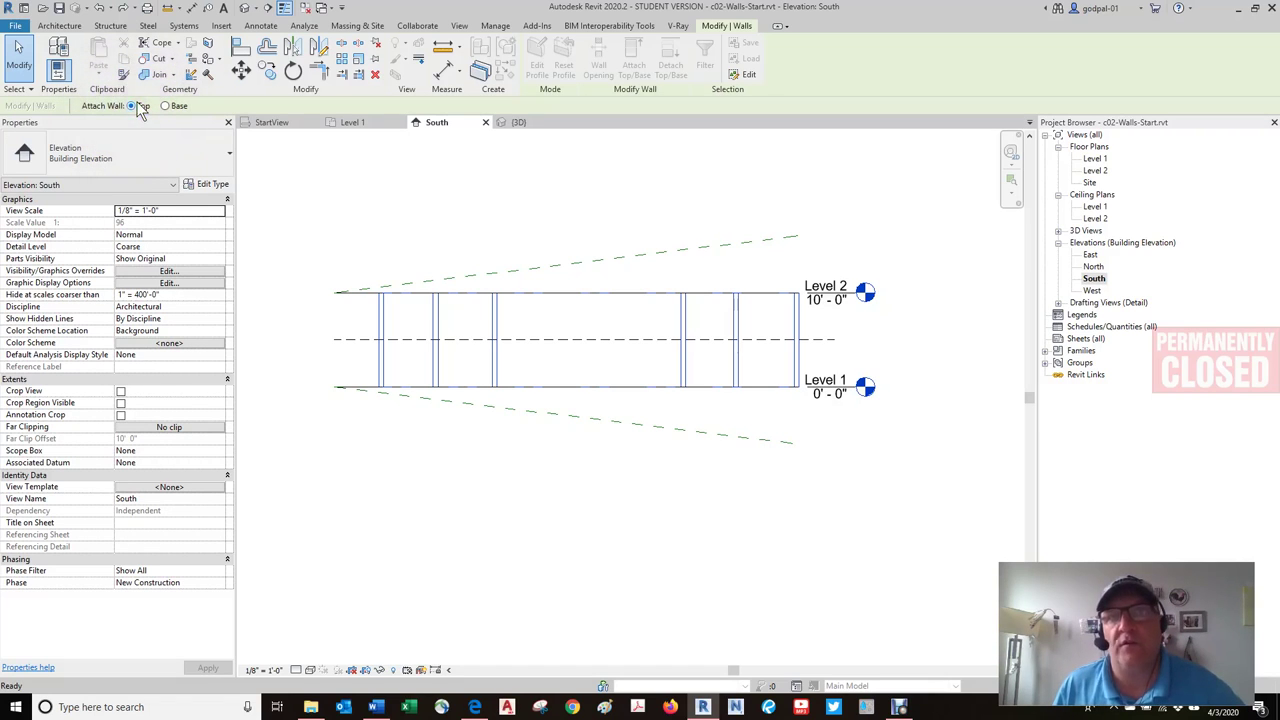
left_click(734, 244)
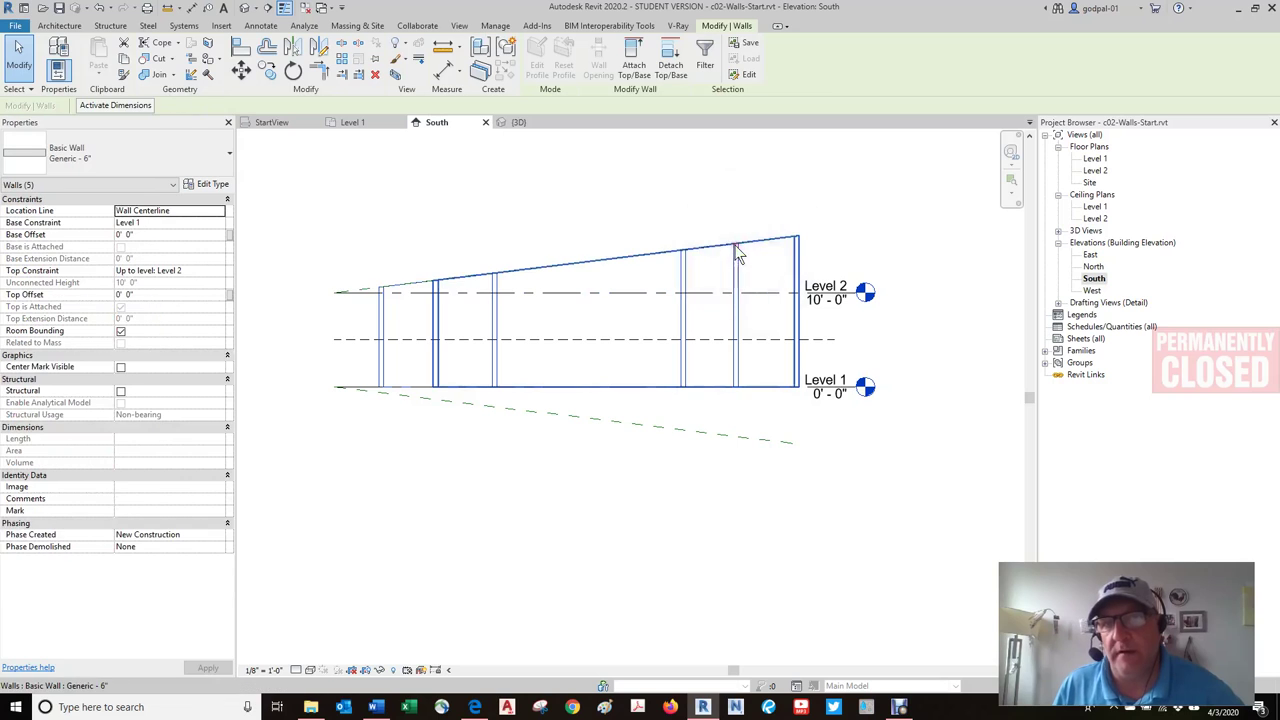
left_click(641, 57)
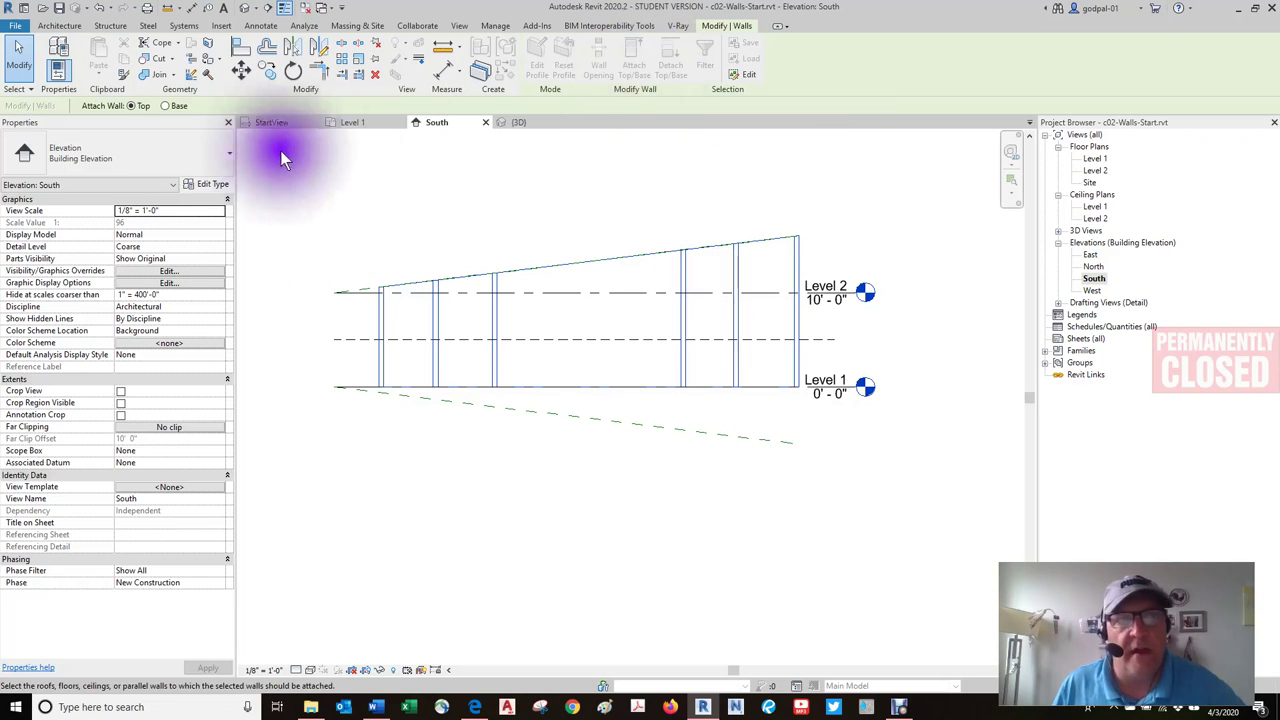
left_click(165, 104)
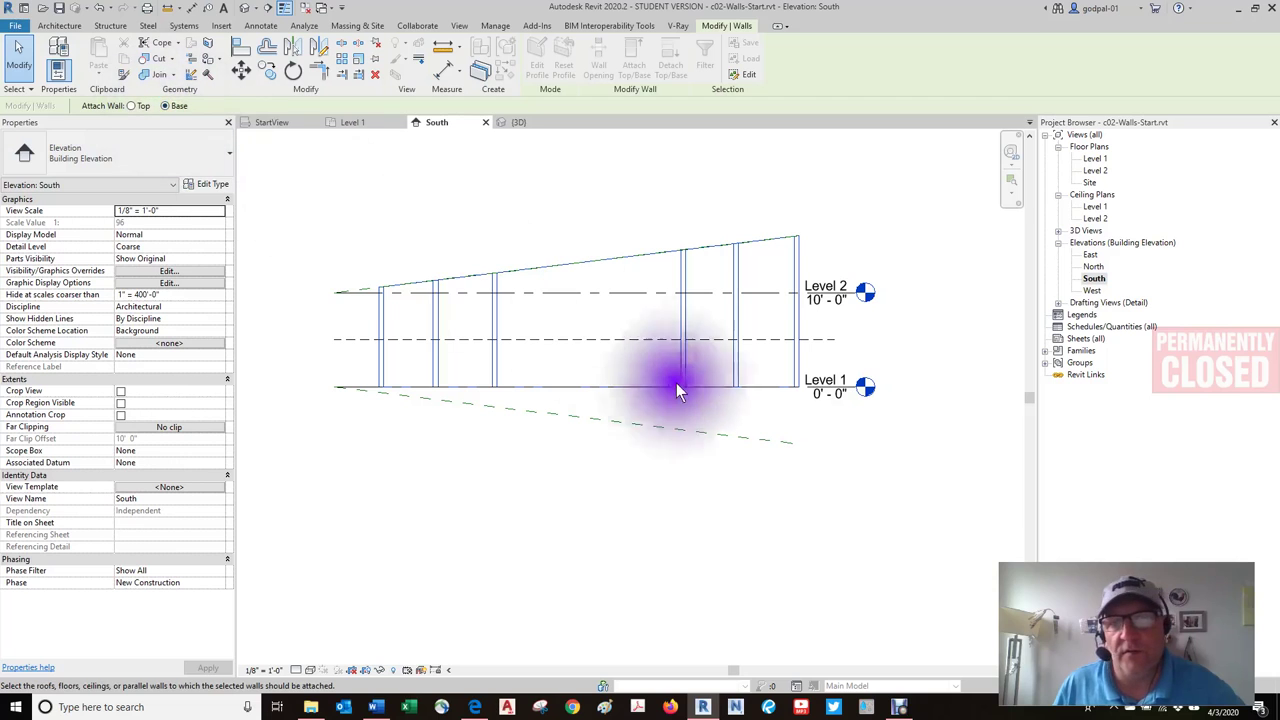
left_click(723, 435)
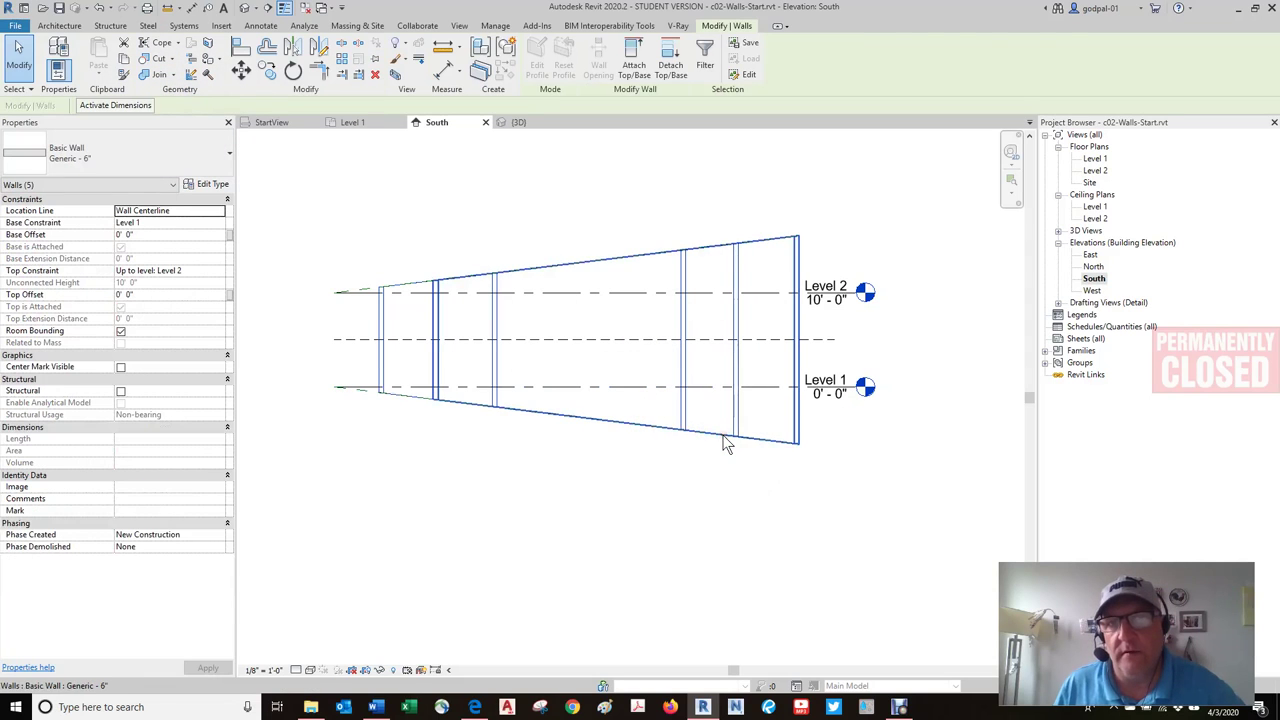
left_click(708, 493)
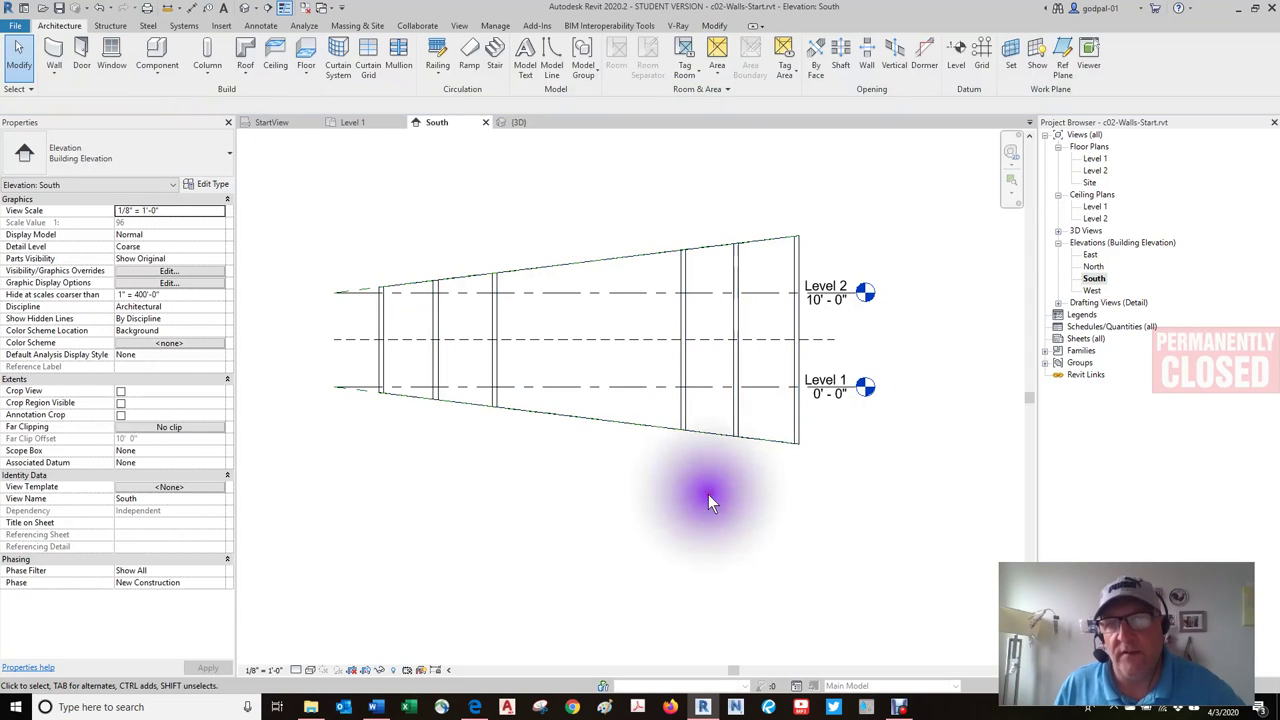
Step: Switch to the {3D} view, orbit to an angled view, and select all five spiral walls
left_click(520, 123)
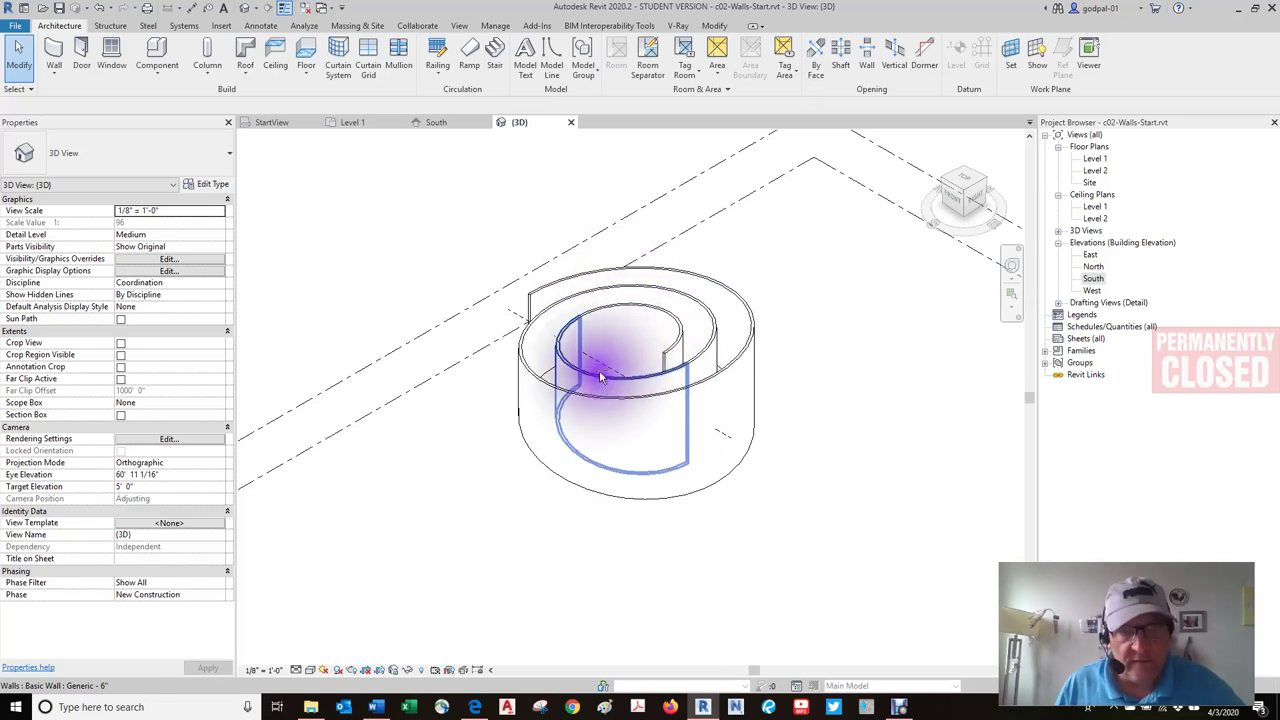
middle_click_drag(601, 377, 686, 229, "shift")
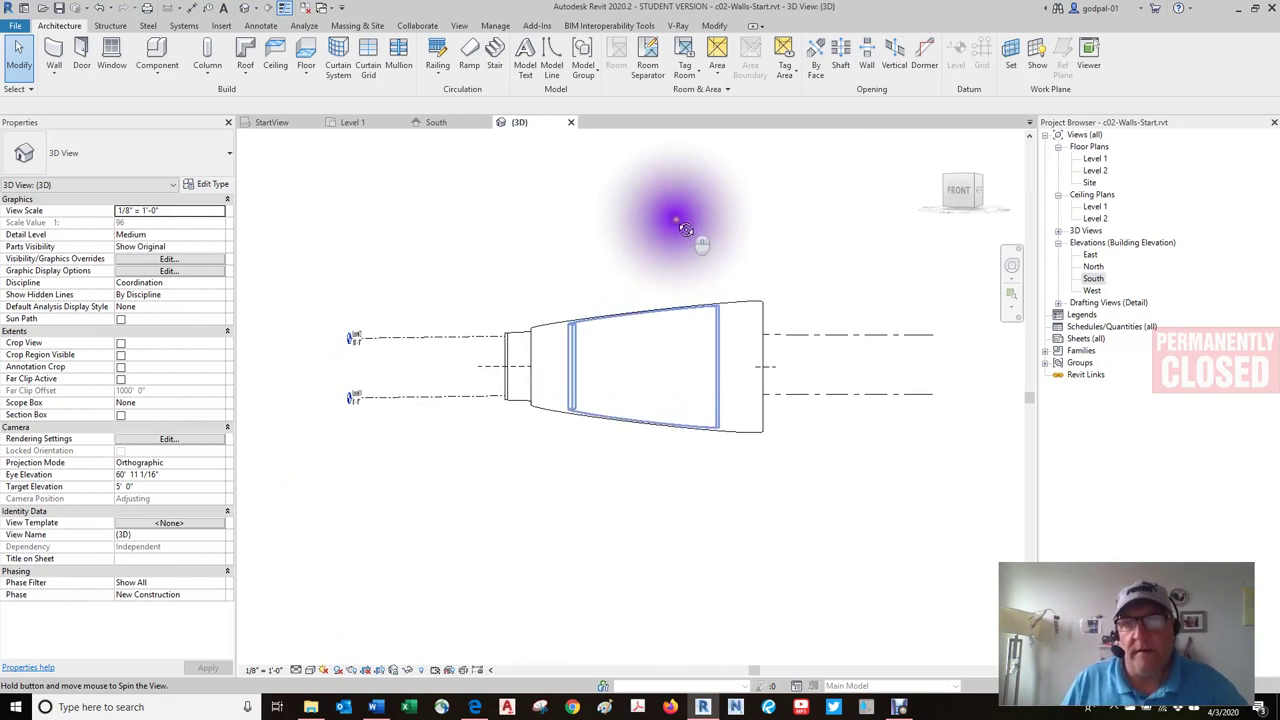
left_click(958, 193)
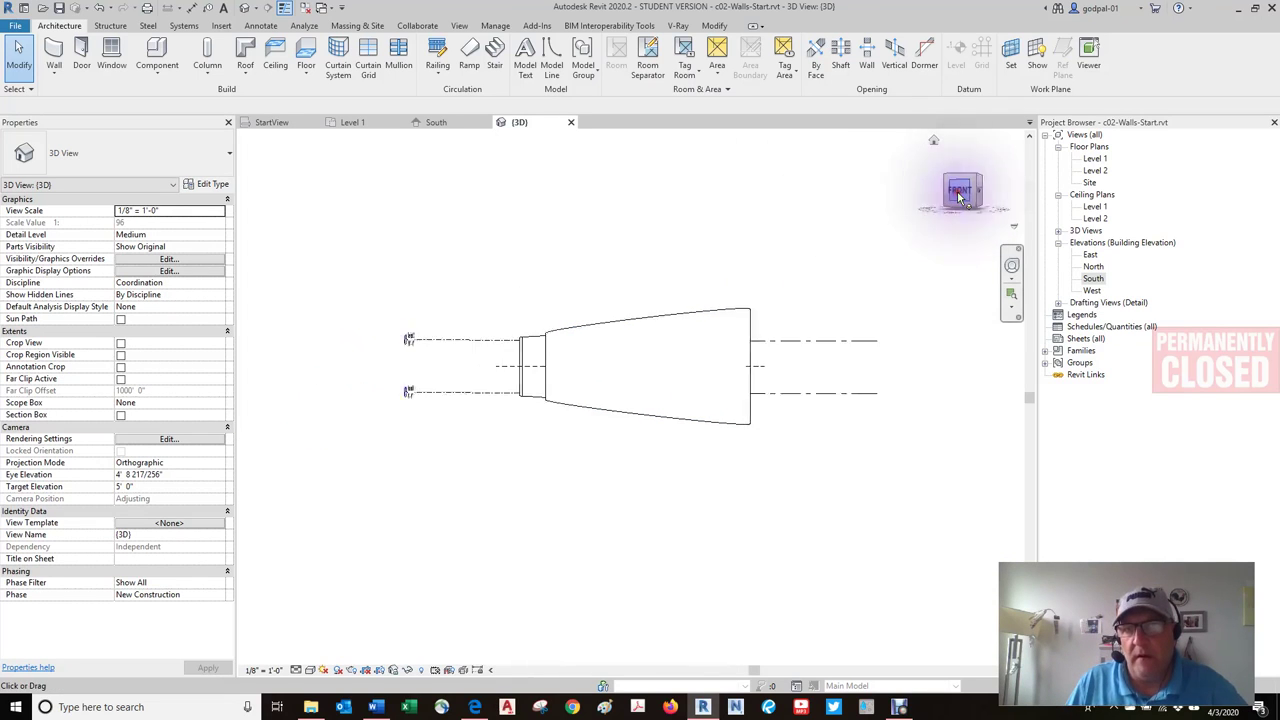
scroll(660, 424, "up", 3)
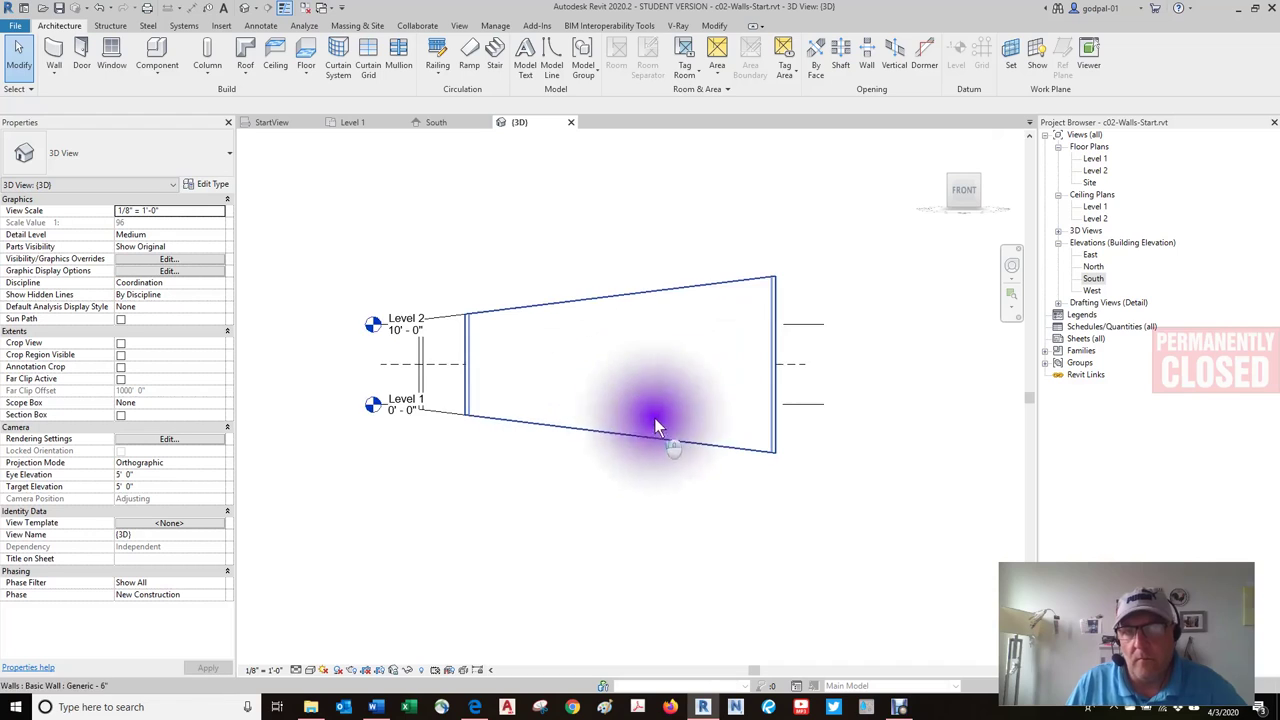
middle_click_drag(655, 422, 620, 510, "shift")
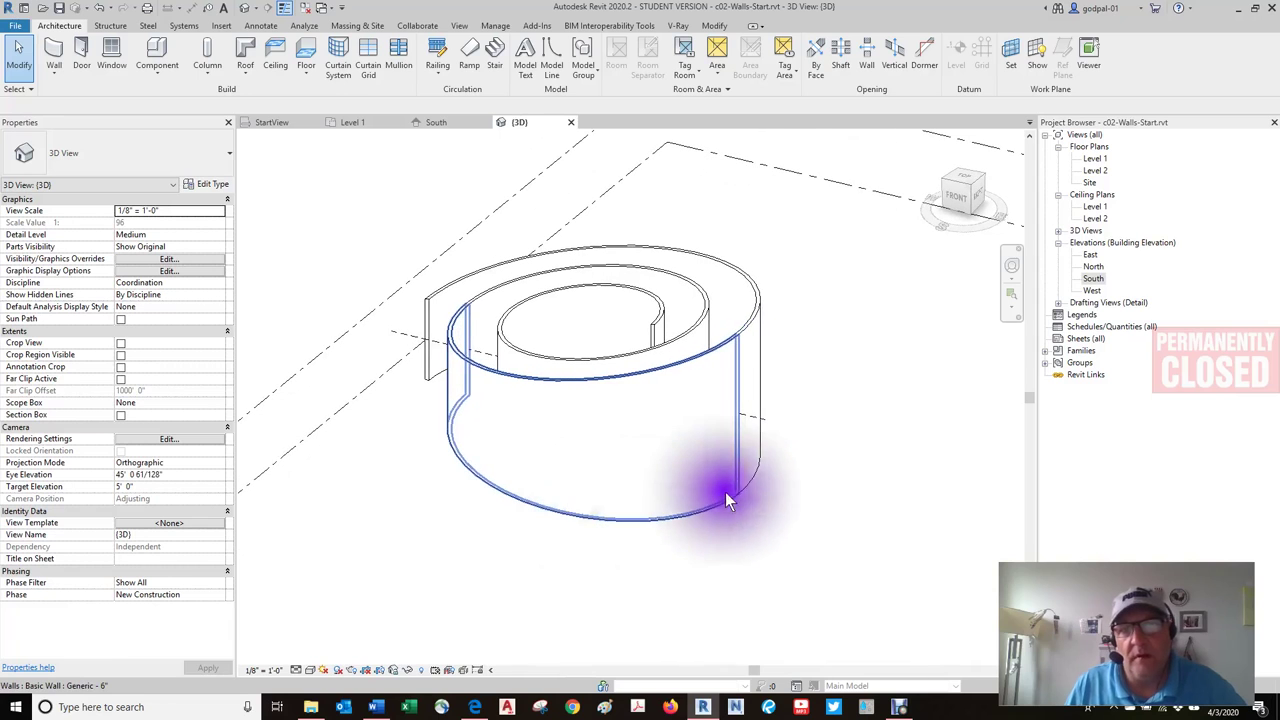
key("Tab")
left_click(748, 329)
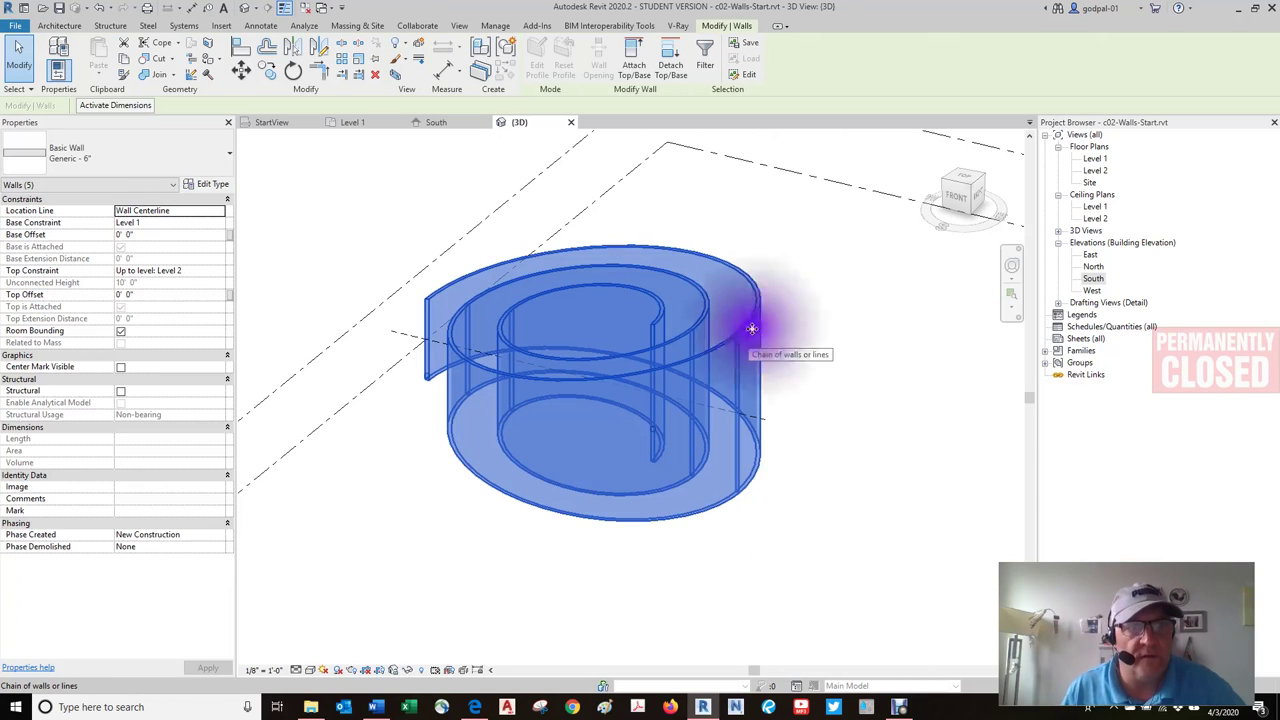
Step: Set the Generic - 6" wall type's Structure layer material to Brick, Common
left_click(207, 185)
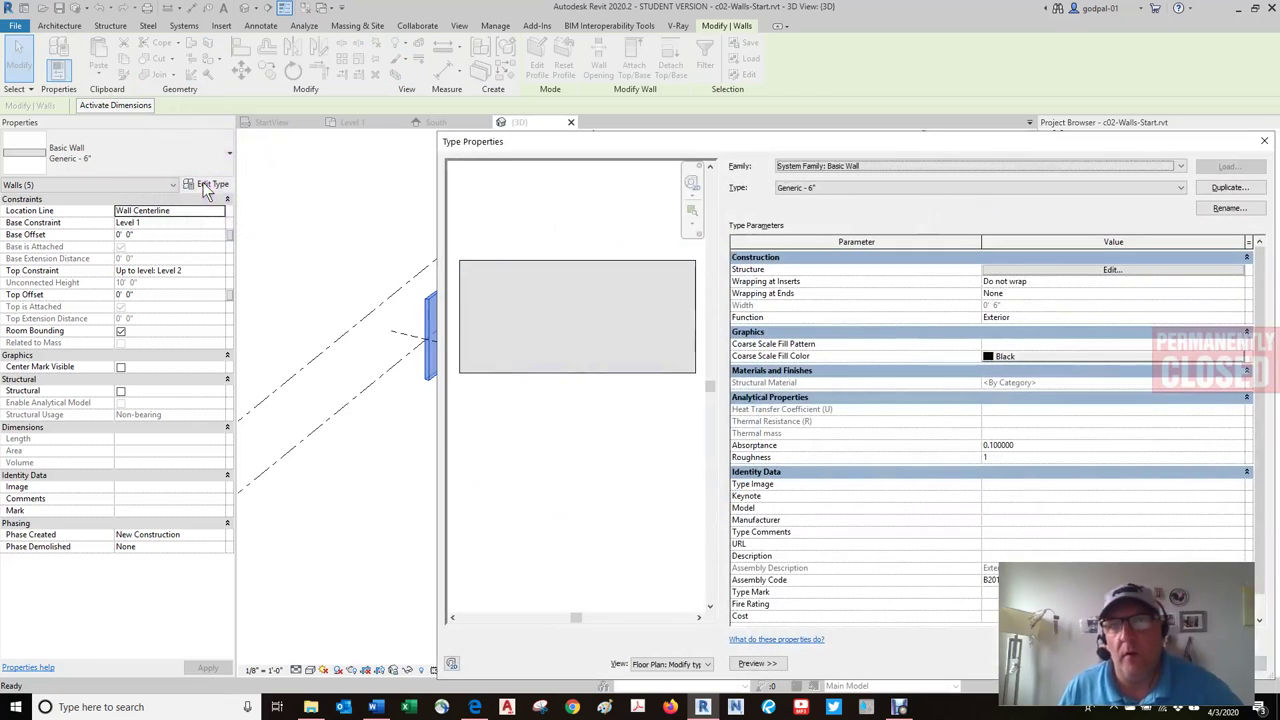
left_click_drag(834, 144, 835, 145)
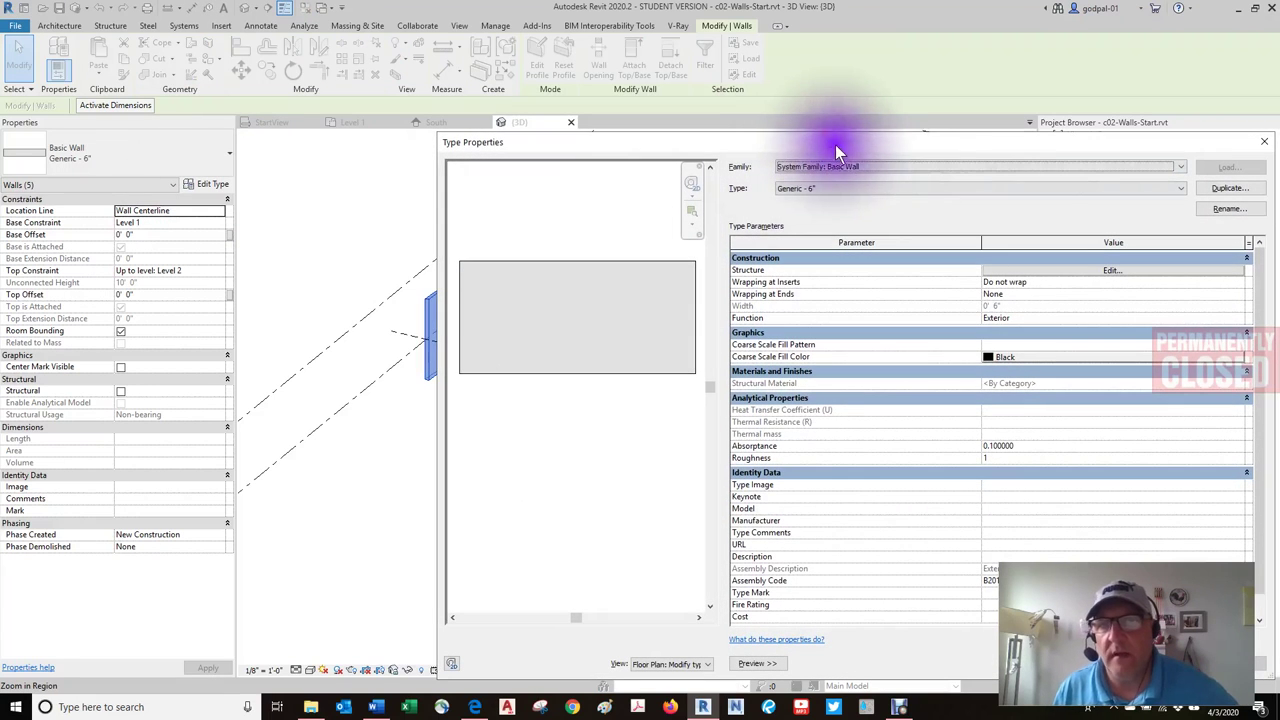
left_click(1100, 269)
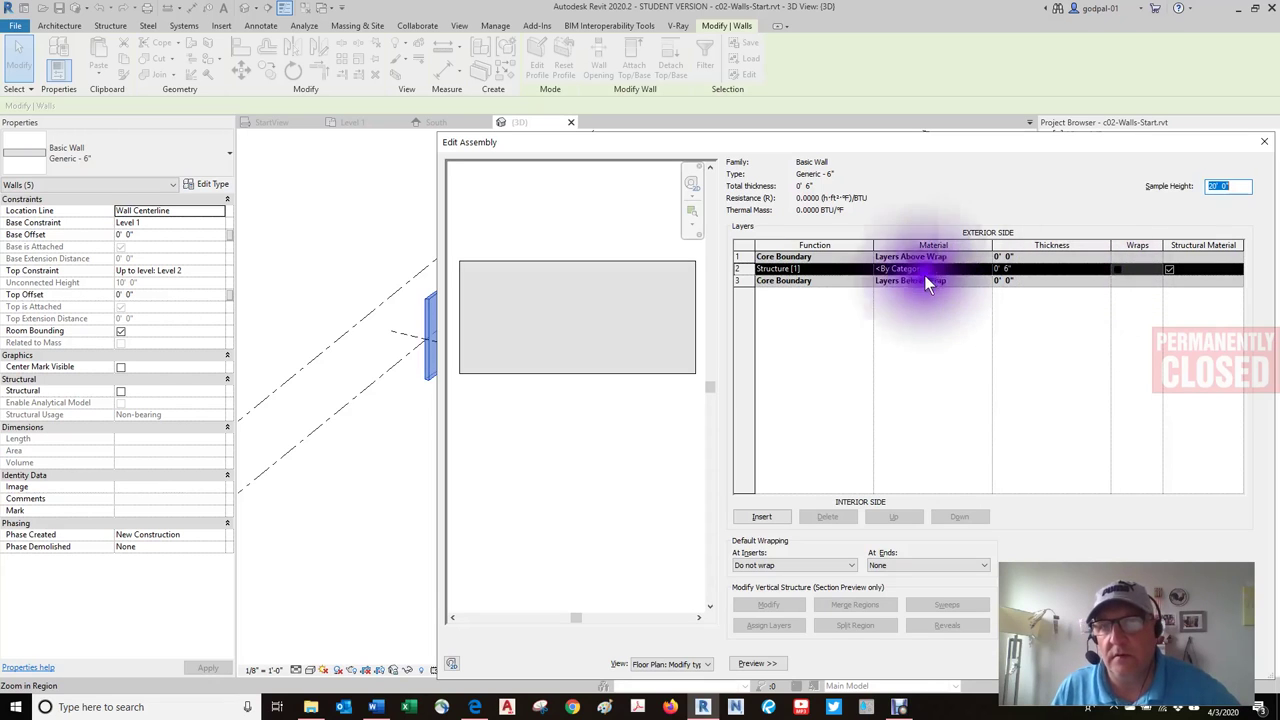
left_click(886, 270)
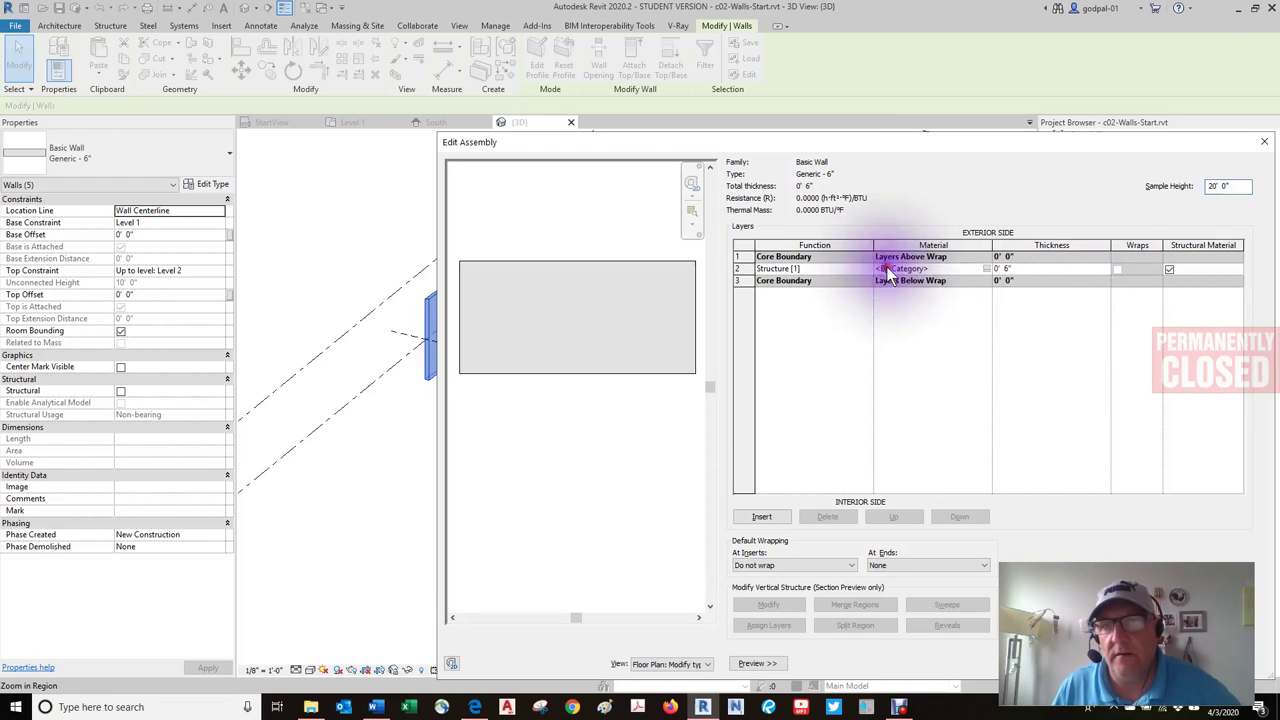
left_click(985, 268)
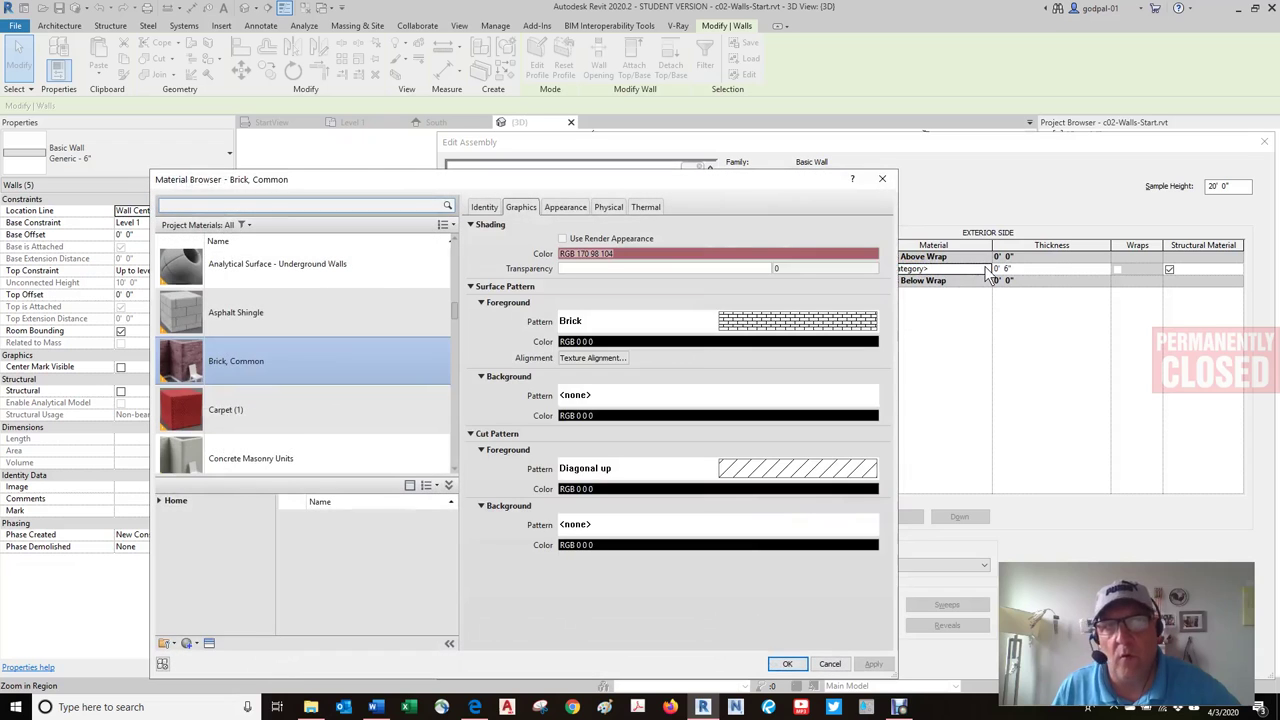
left_click(986, 272)
double_click(227, 359)
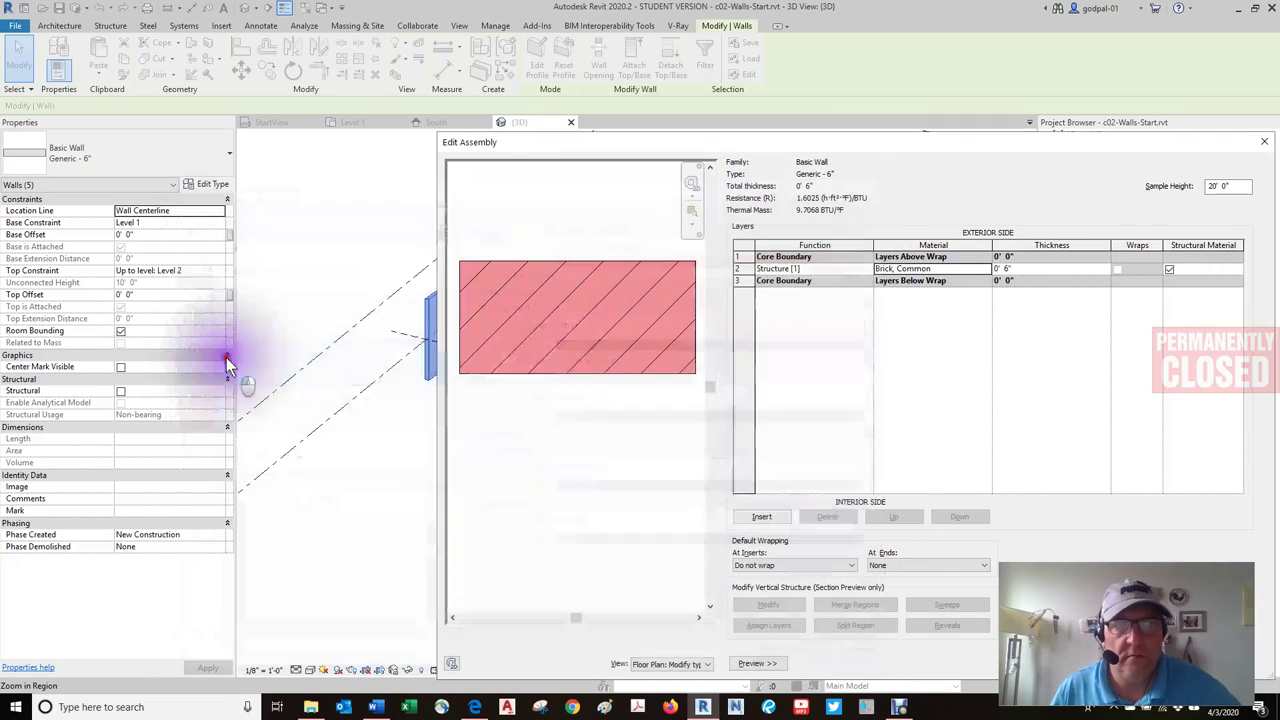
key("Return")
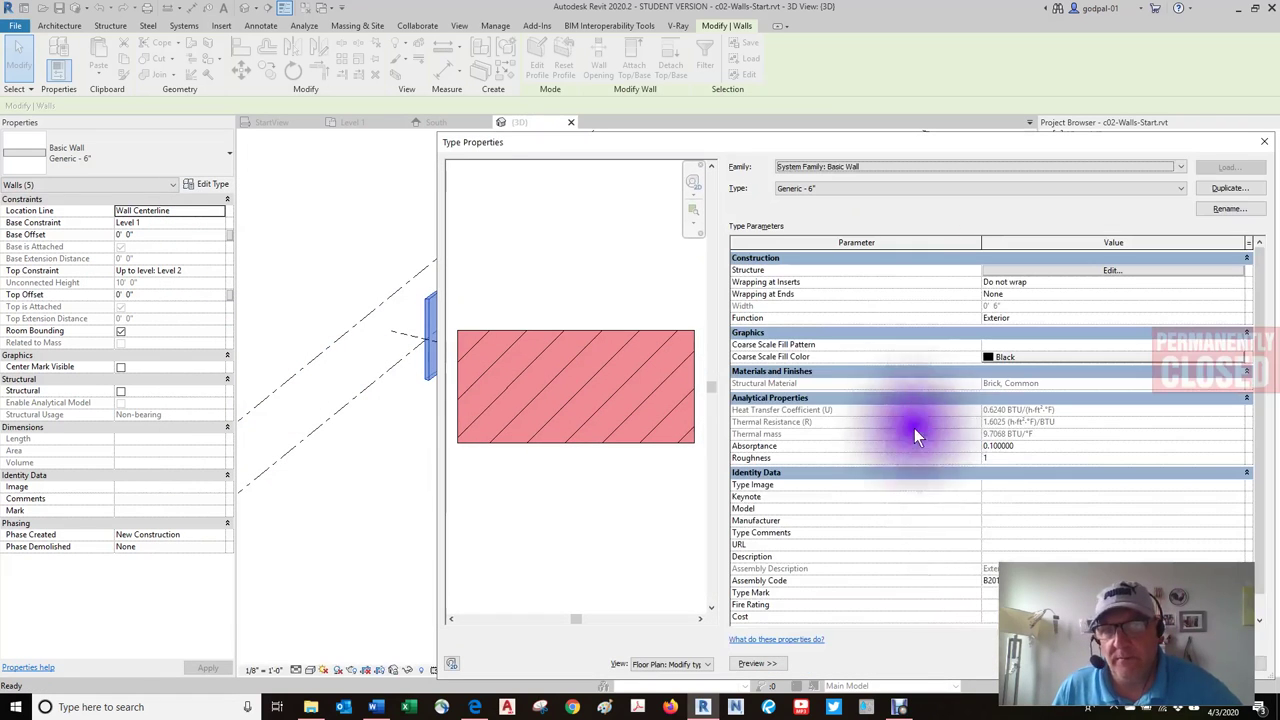
key("Return")
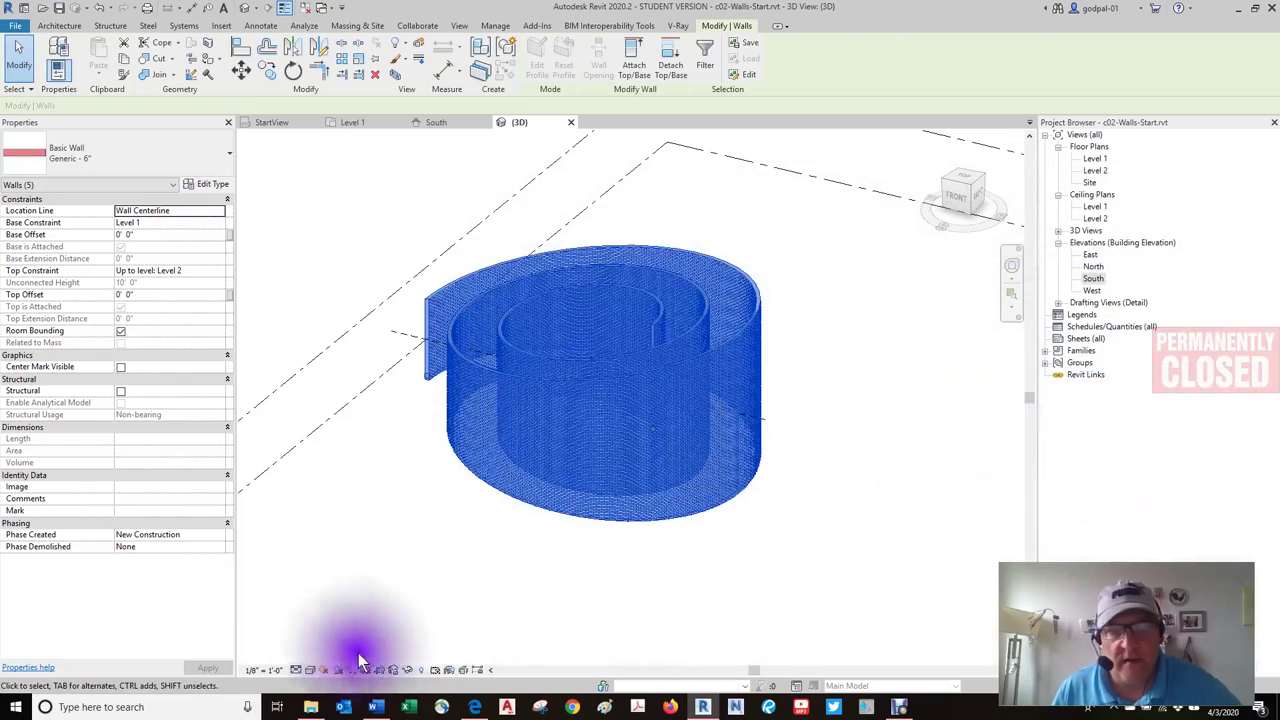
Step: Switch the 3D view to the Realistic visual style and orbit around the brick spiral
left_click(454, 606)
scroll(679, 433, "up", 5)
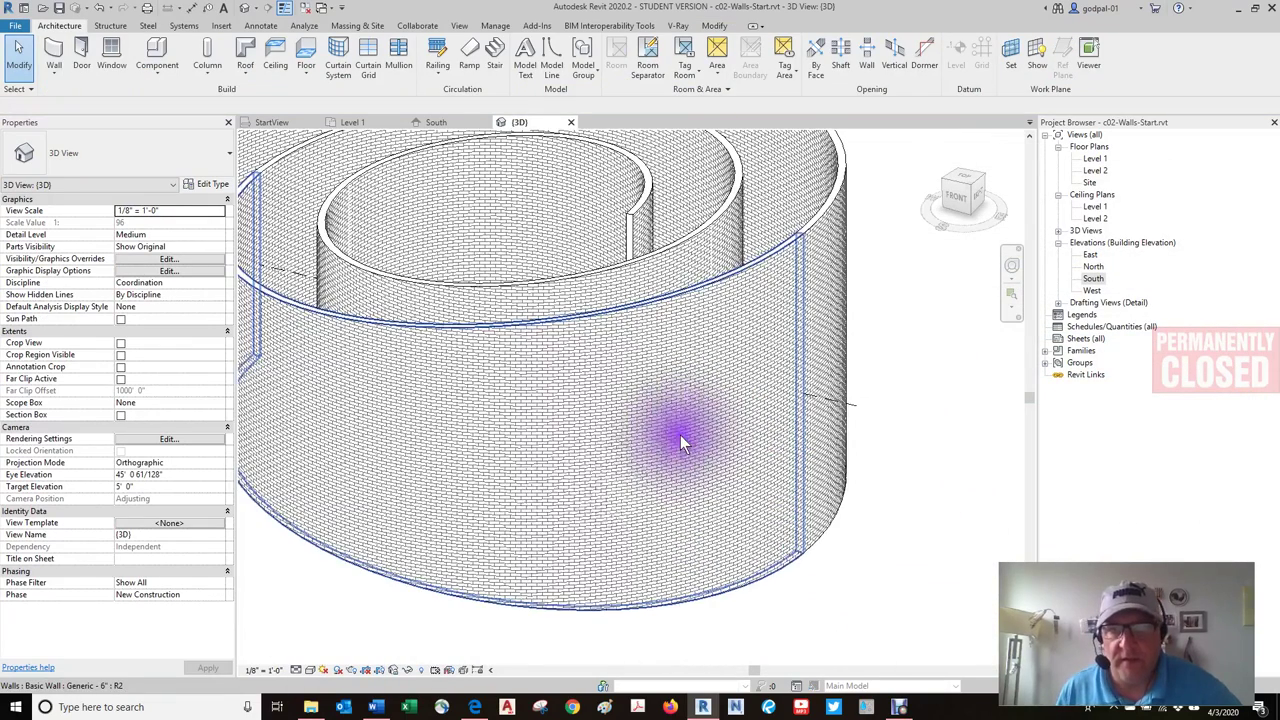
left_click(310, 669)
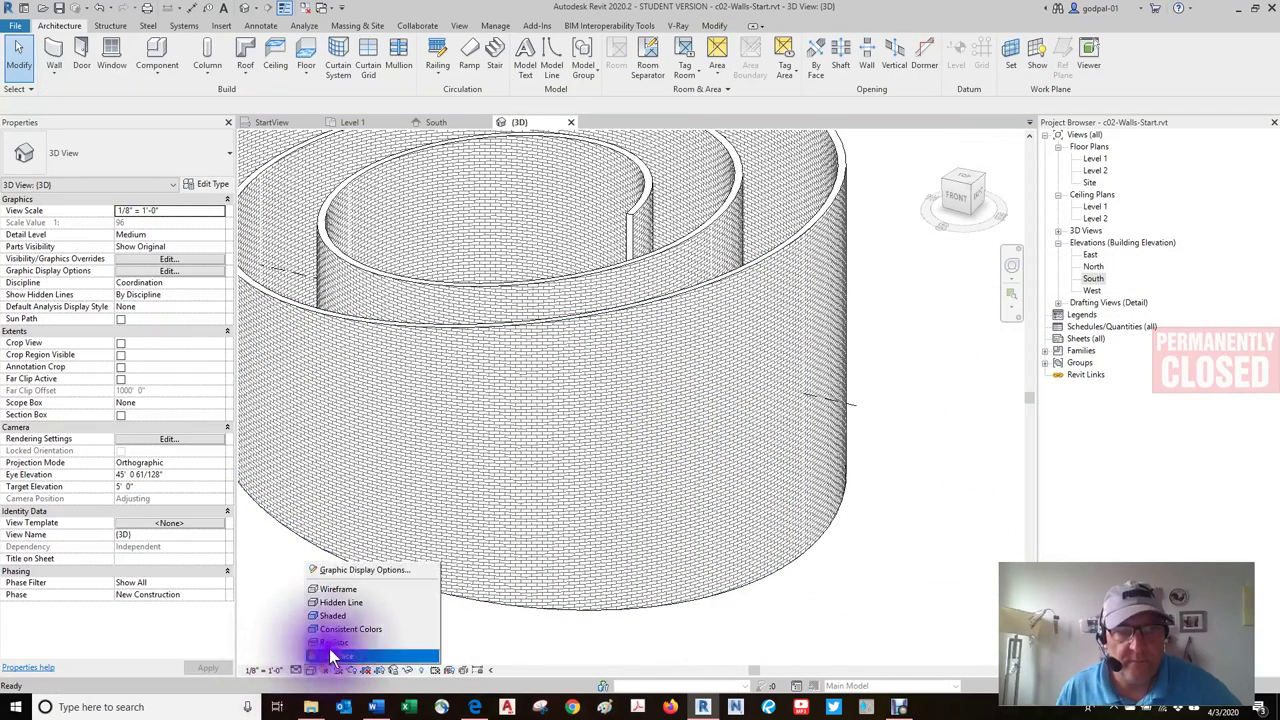
left_click(329, 645)
middle_click_drag(483, 590, 630, 340, "shift")
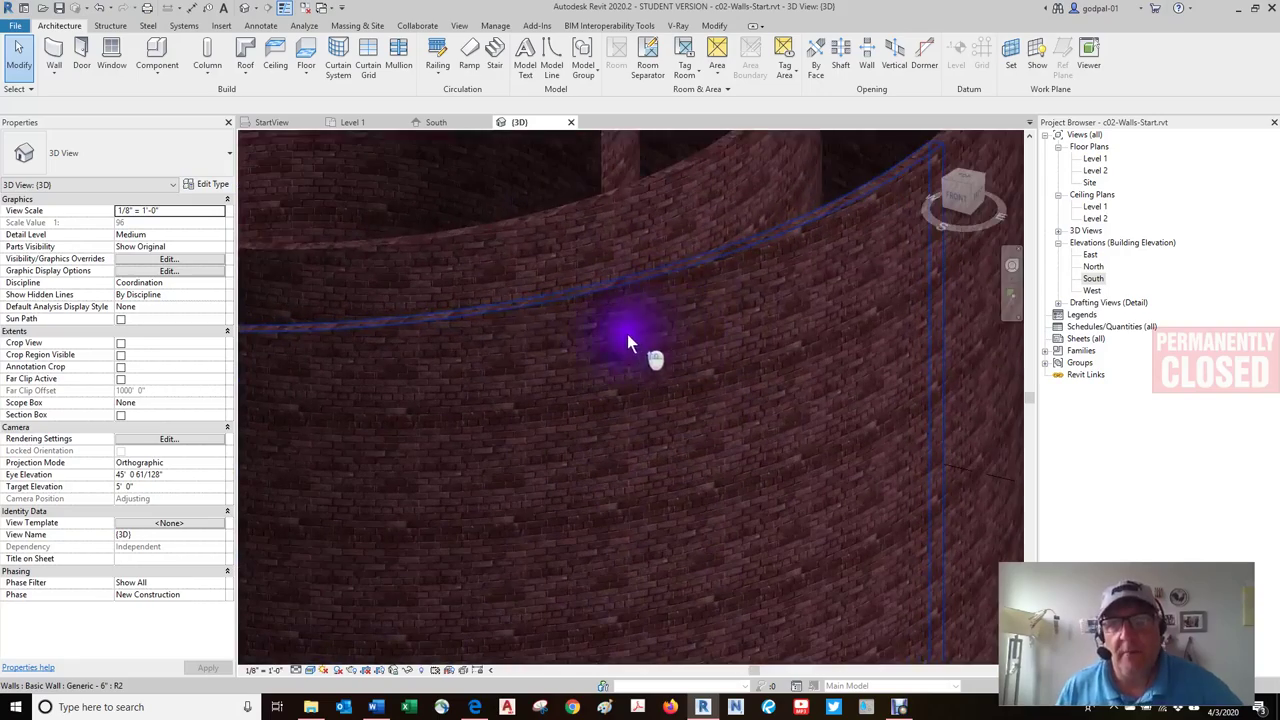
middle_click_drag(535, 330, 870, 463, "shift")
scroll(586, 345, "down", 5)
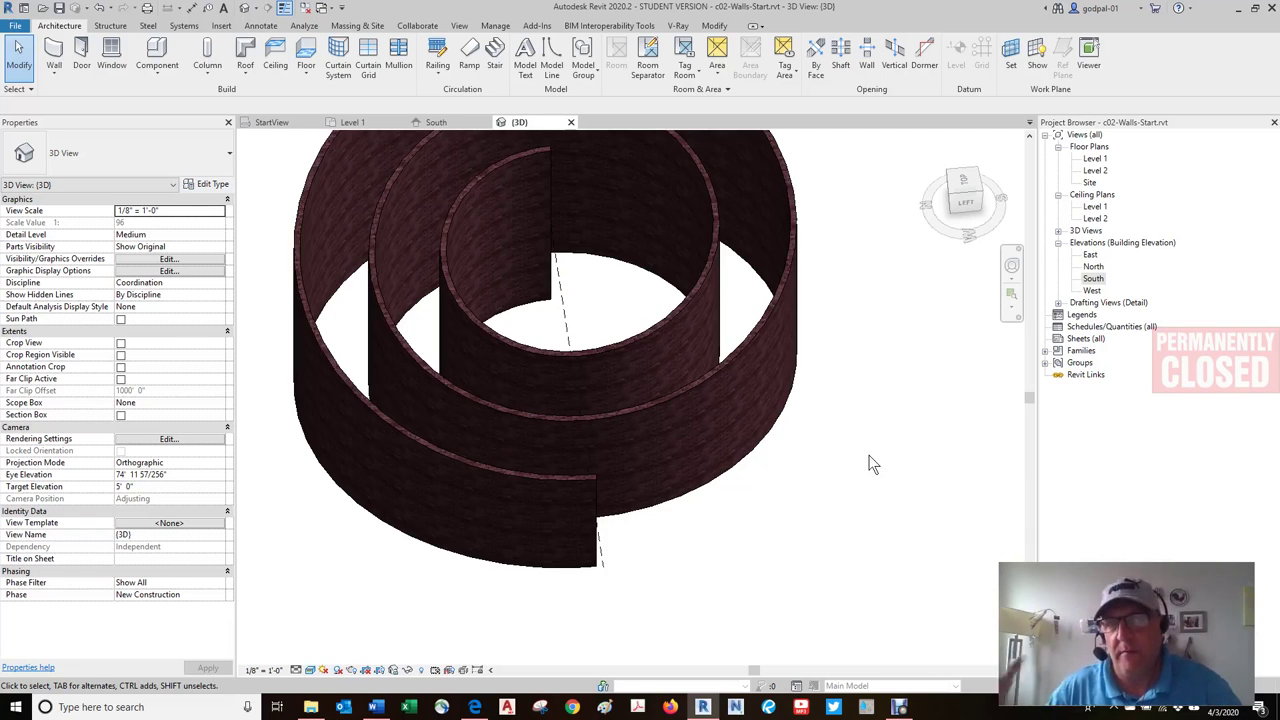
middle_click_drag(790, 400, 437, 266, "shift")
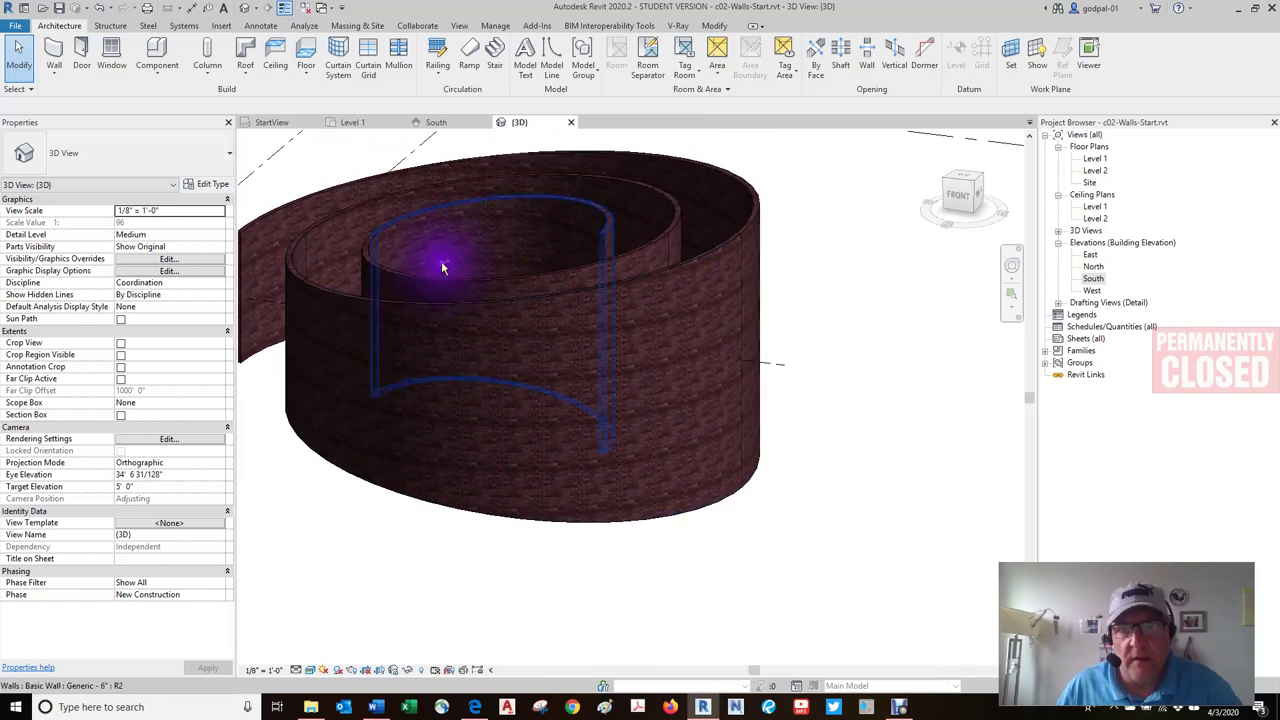
left_click(80, 50)
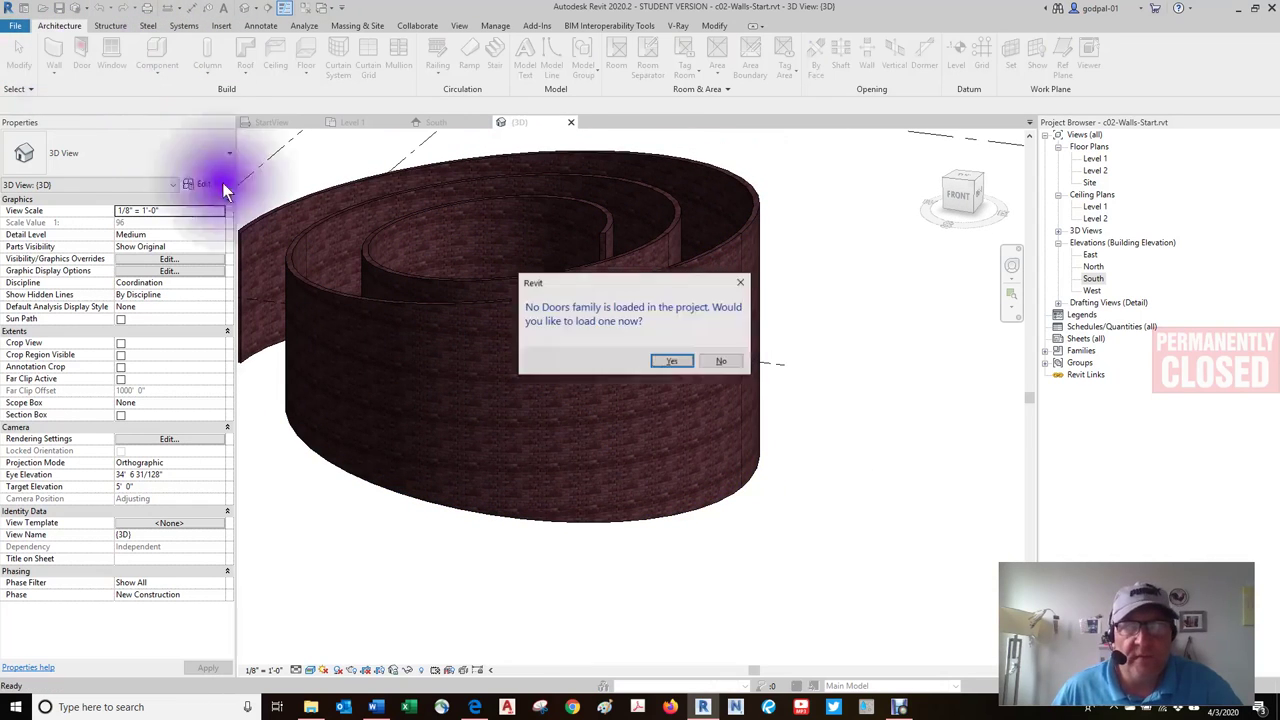
left_click(672, 362)
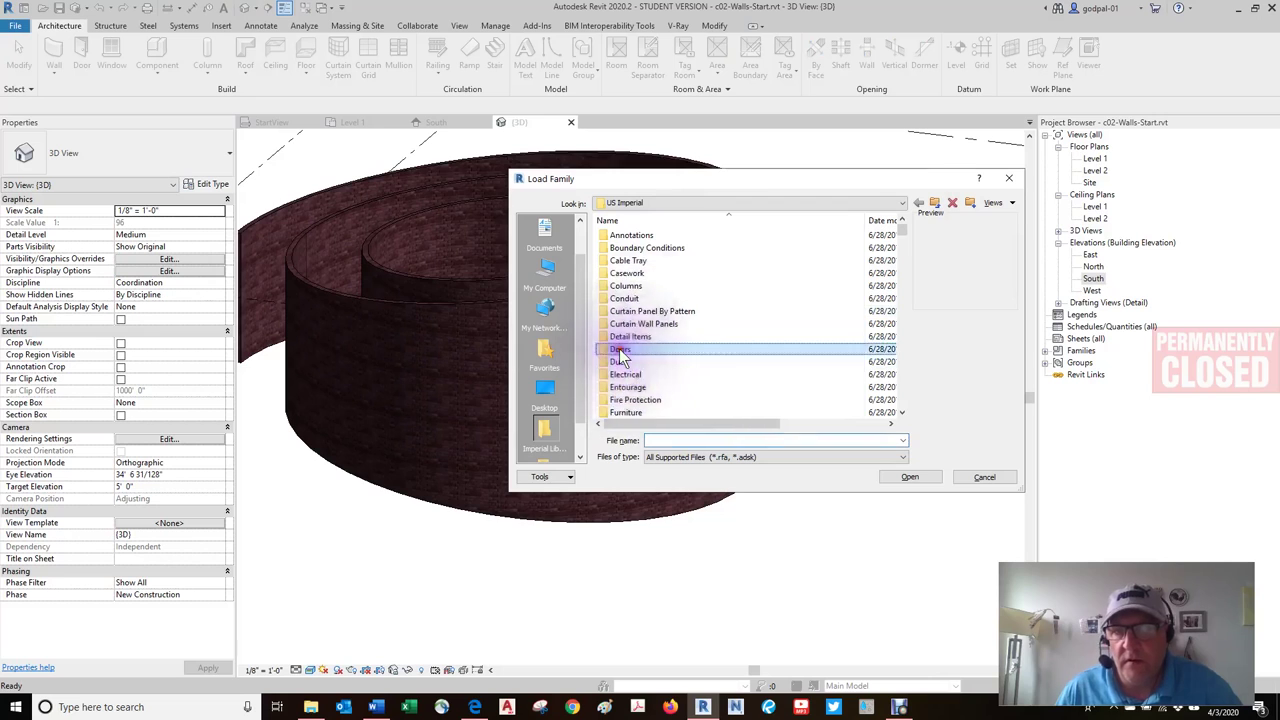
double_click(621, 349)
left_click(636, 274)
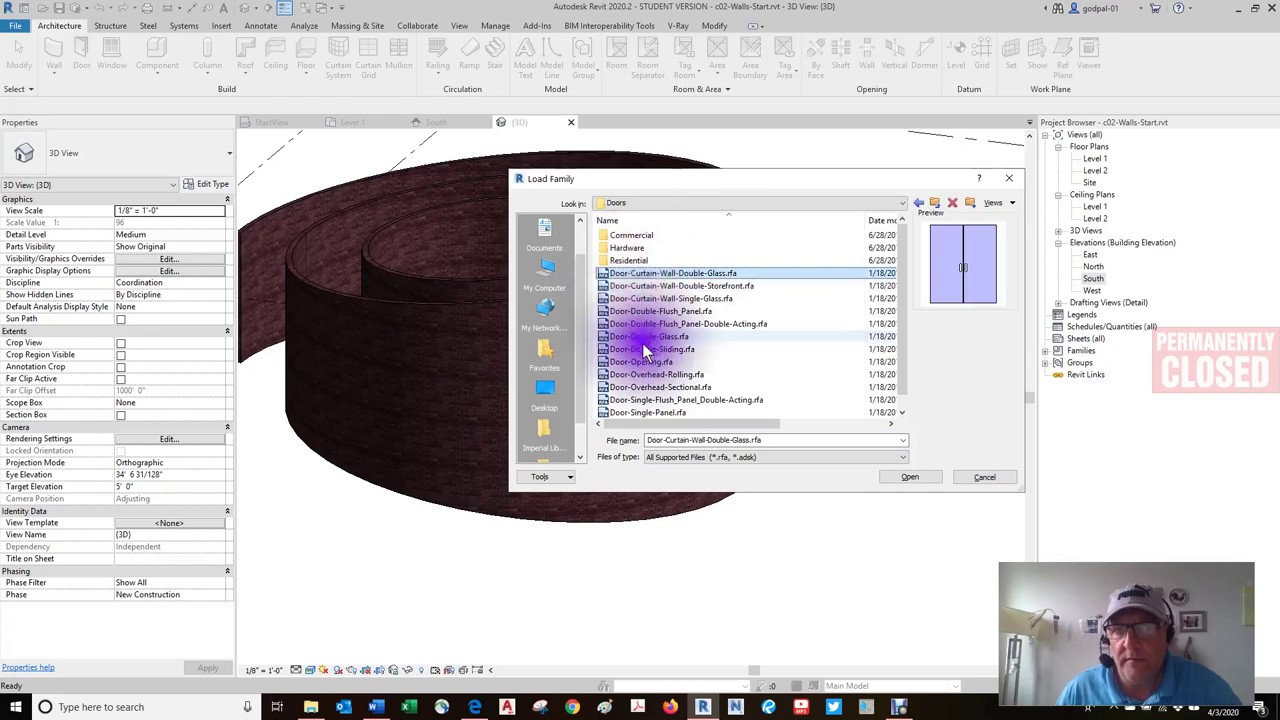
left_click(909, 476)
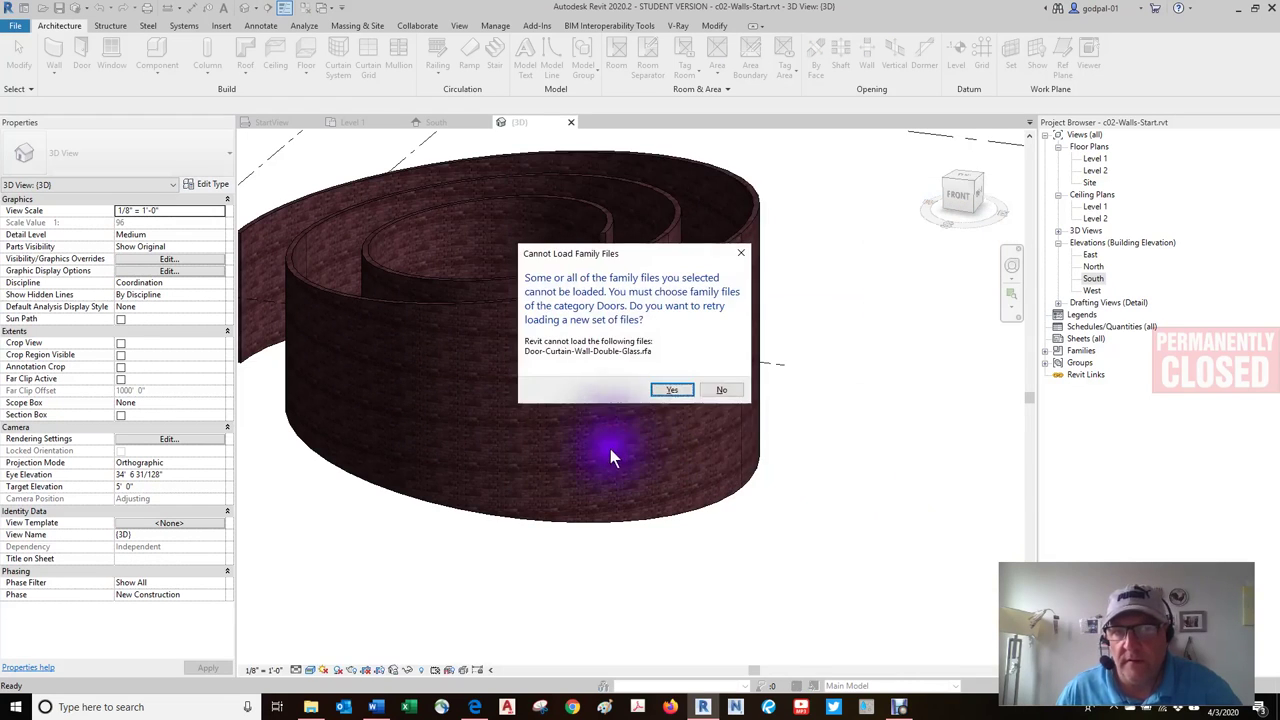
left_click(660, 390)
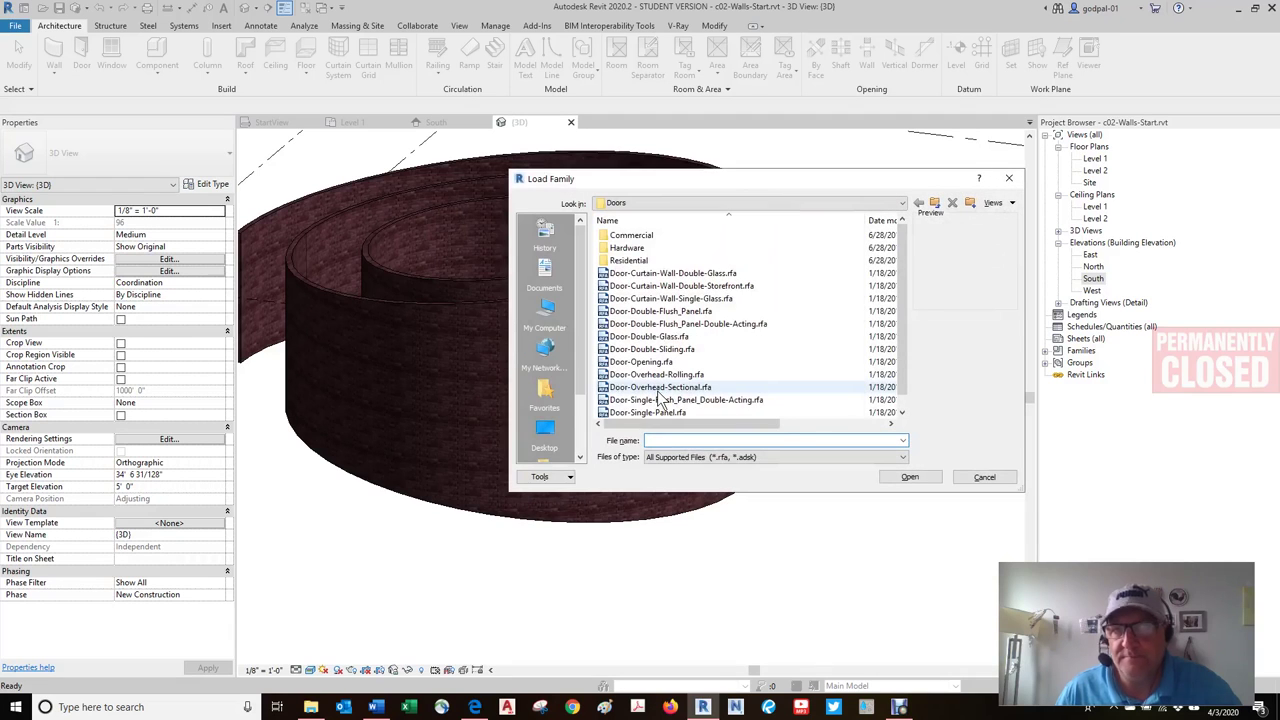
left_click(970, 478)
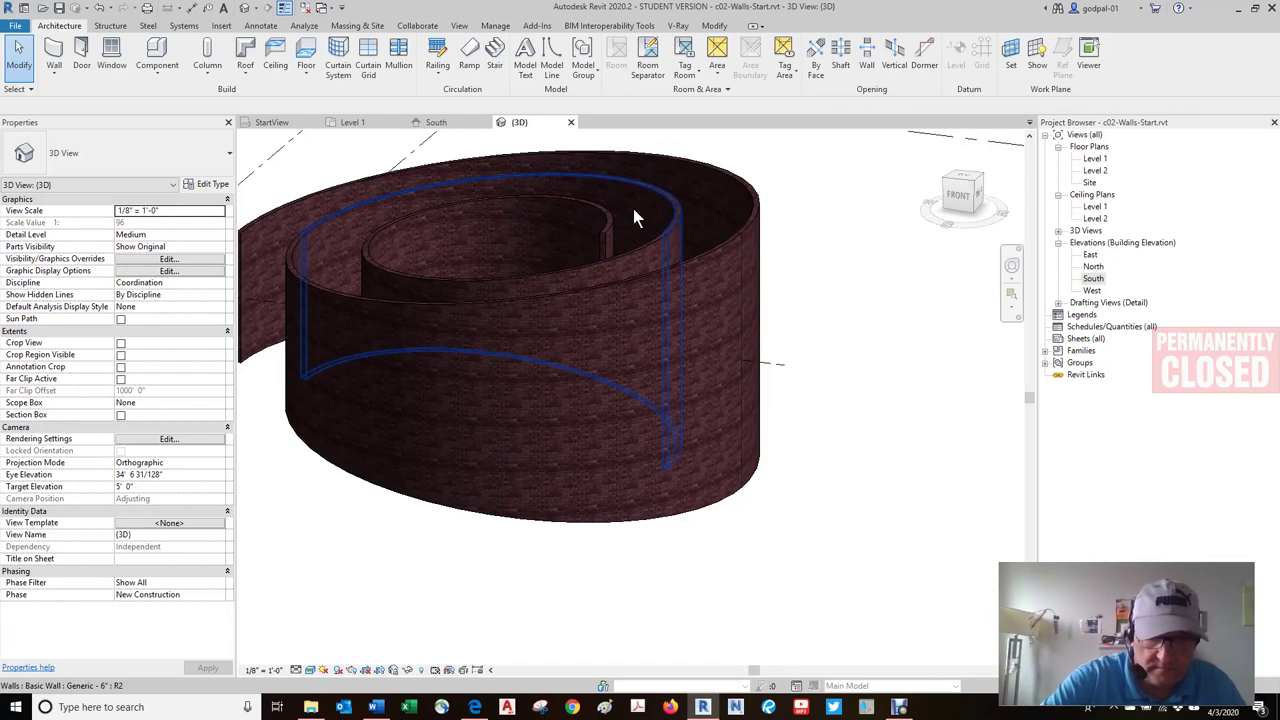
key("Menu")
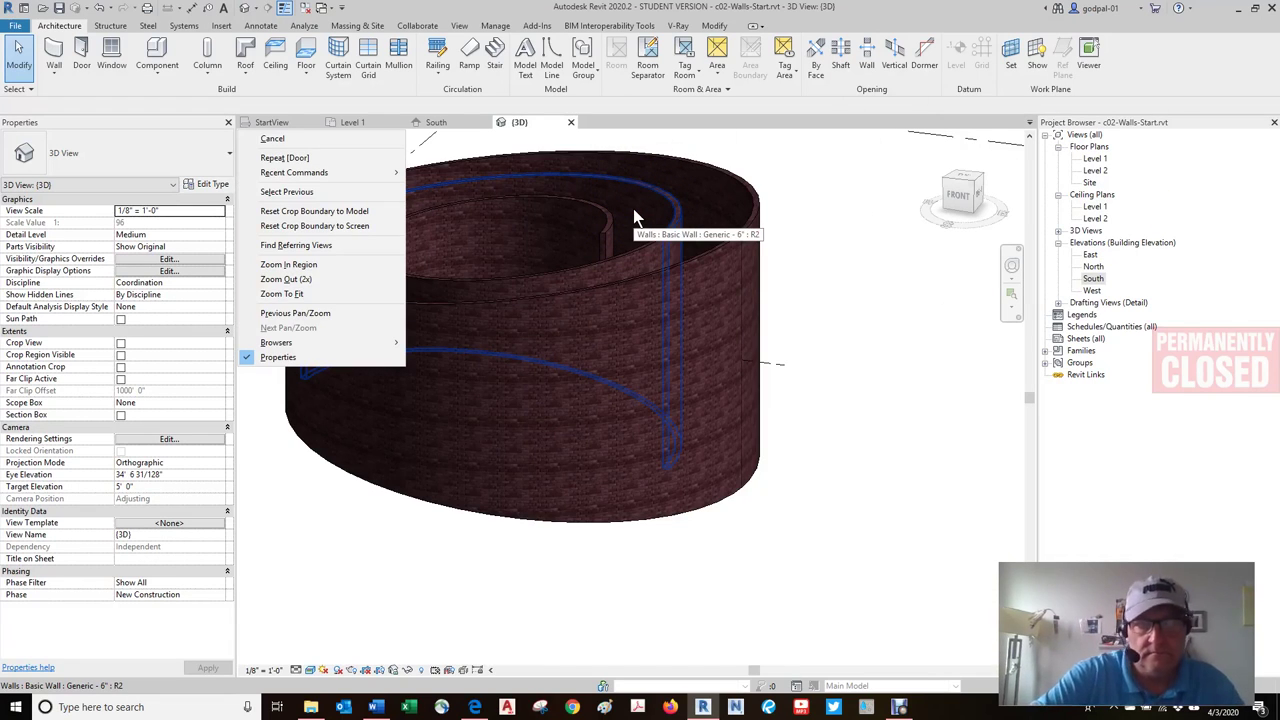